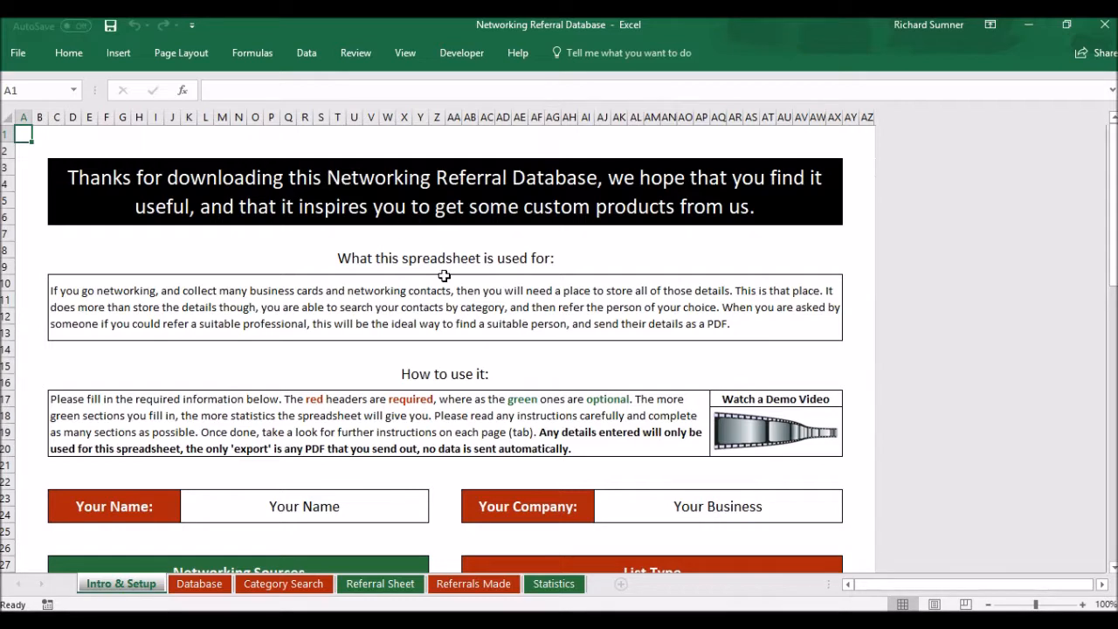
- Choose Category Search Page List as the List Type selection on the Intro & Setup sheet
scroll(443, 275, down, 2)
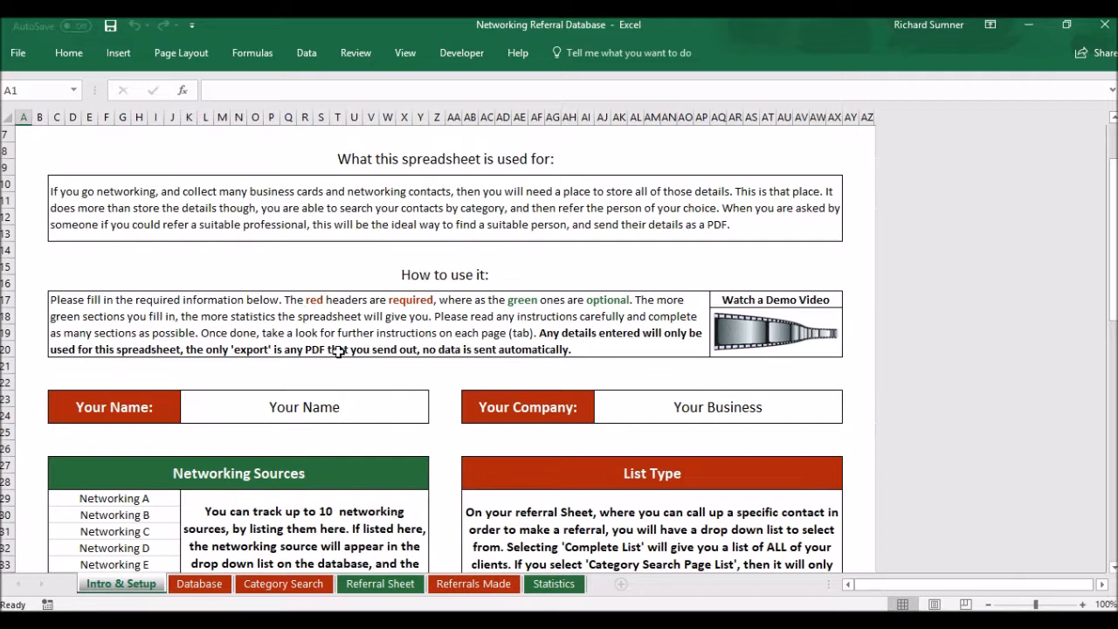
scroll(339, 351, down, 1)
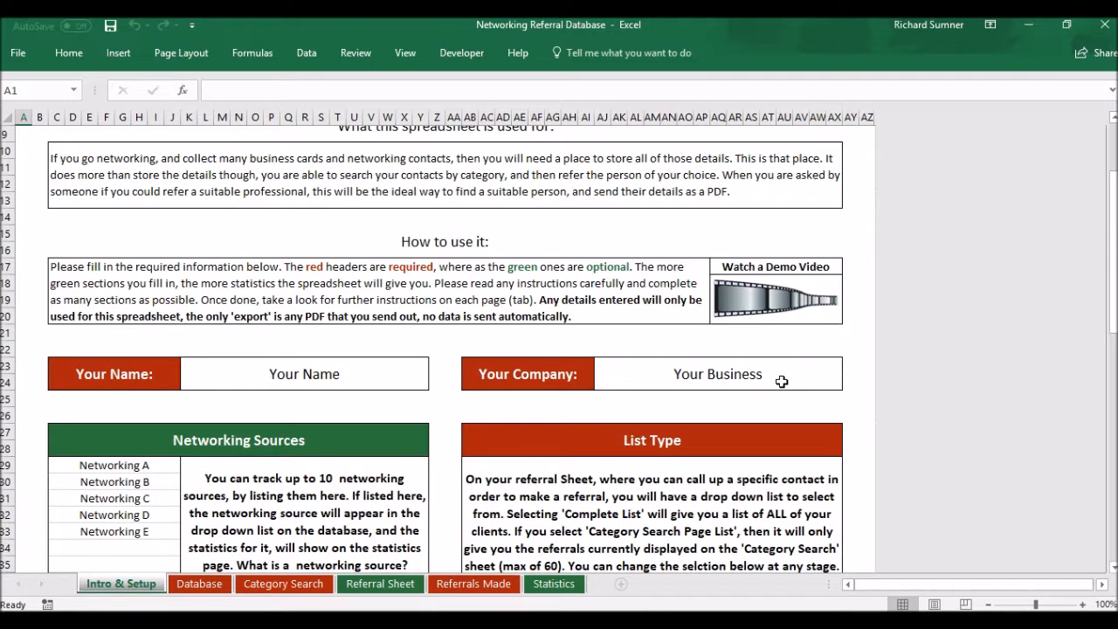
scroll(571, 397, down, 3)
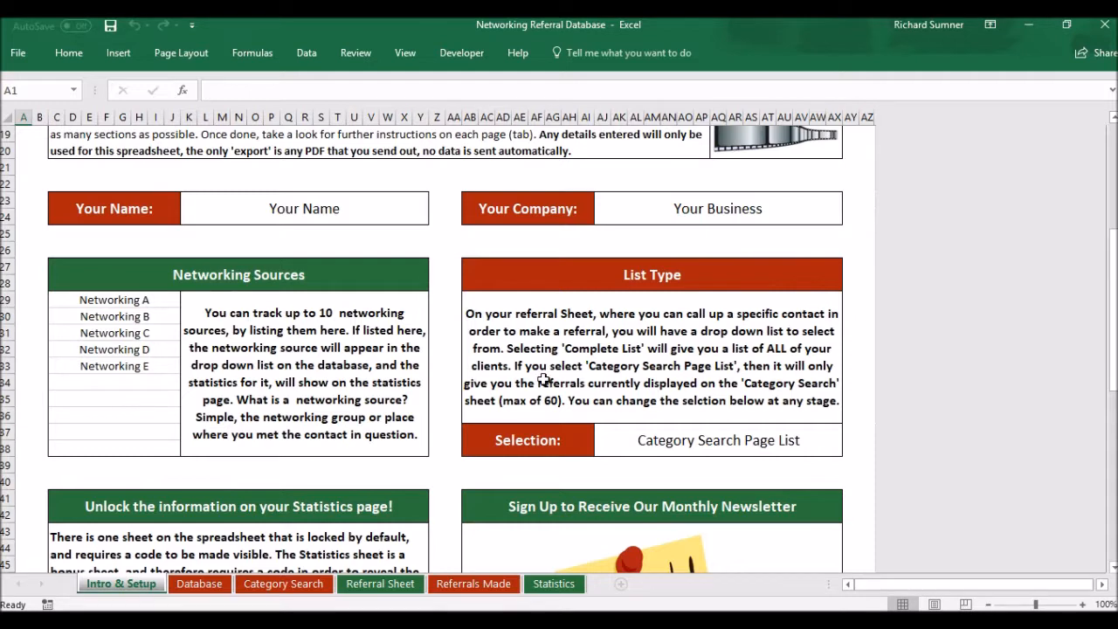
scroll(750, 361, down, 1)
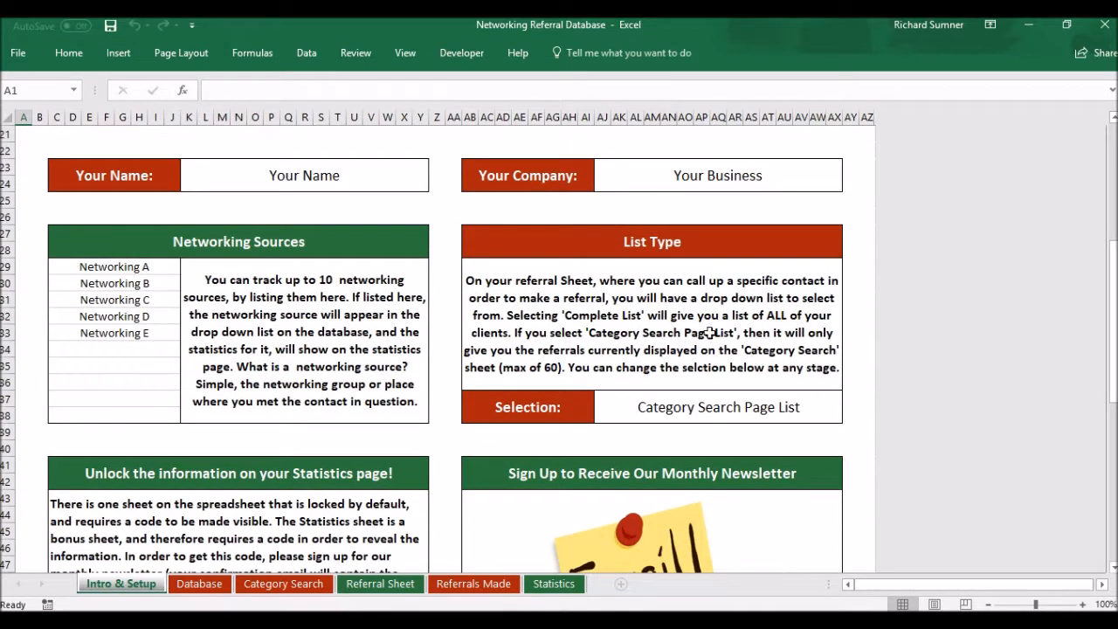
click(817, 407)
click(848, 402)
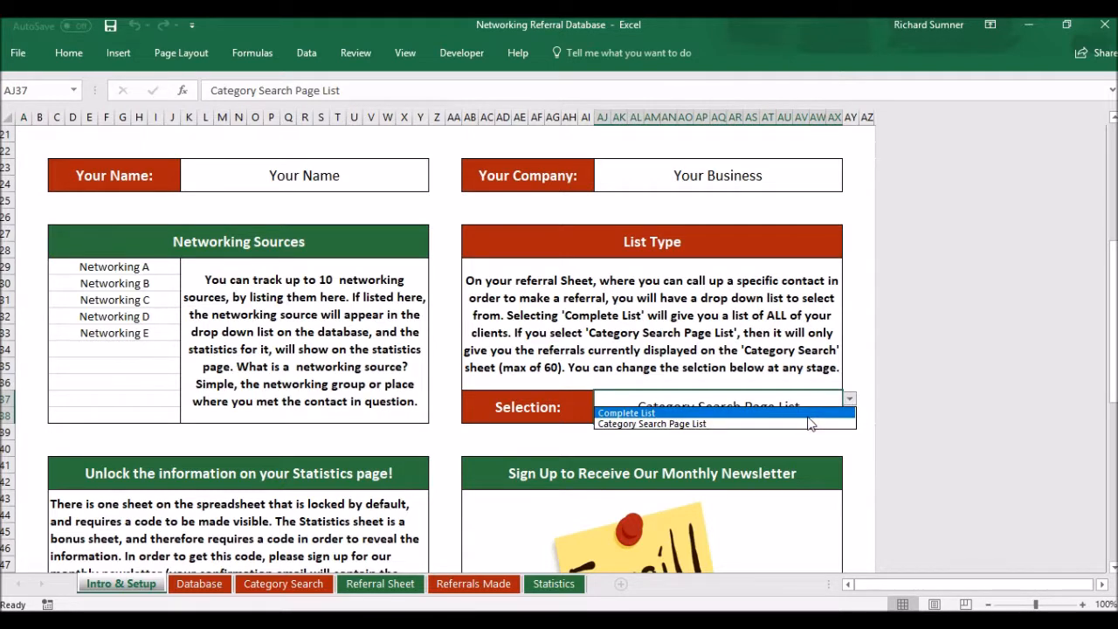
click(811, 424)
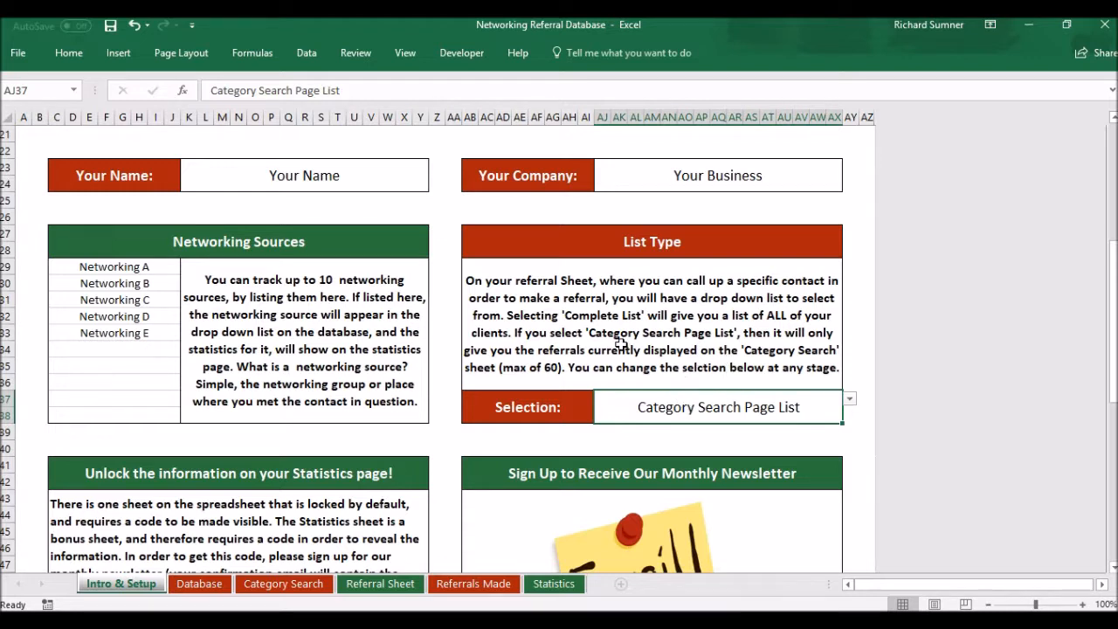
- Review the remaining Intro & Setup sections, including the statistics code, newsletter sign-up, custom software and Croydon networking blocks
scroll(620, 343, down, 1)
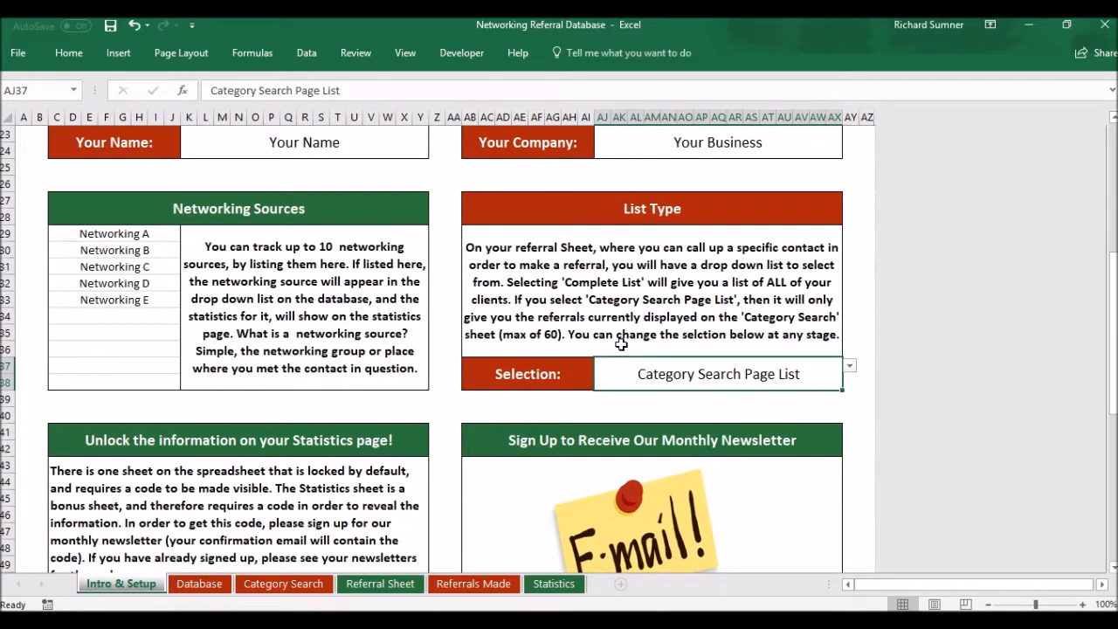
scroll(621, 343, down, 1)
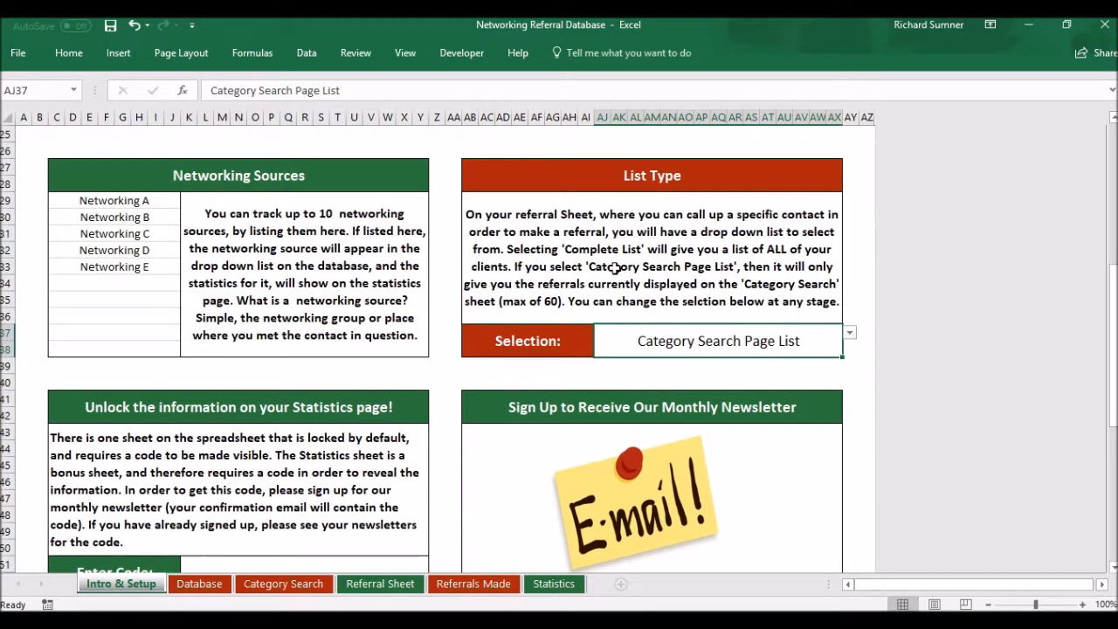
scroll(616, 268, down, 3)
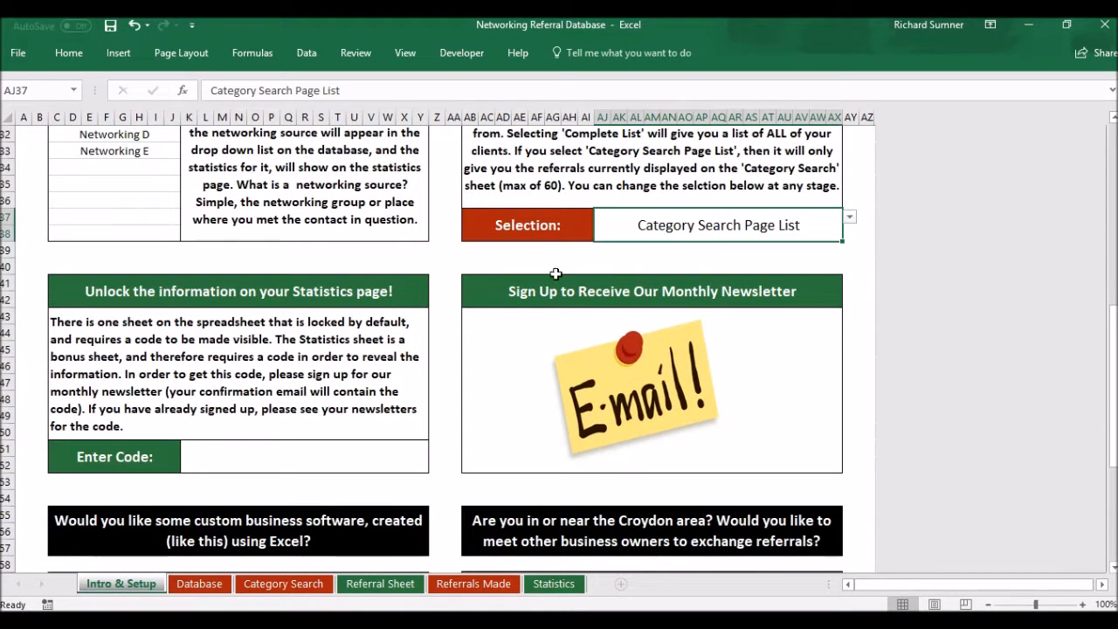
scroll(501, 287, down, 1)
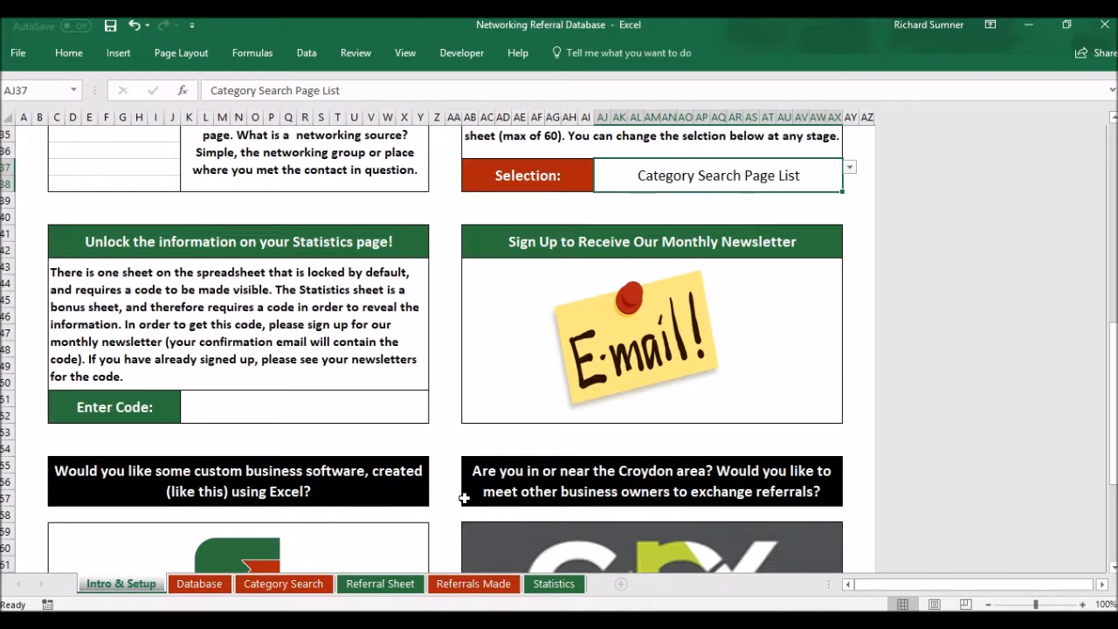
scroll(463, 497, down, 2)
scroll(462, 503, down, 2)
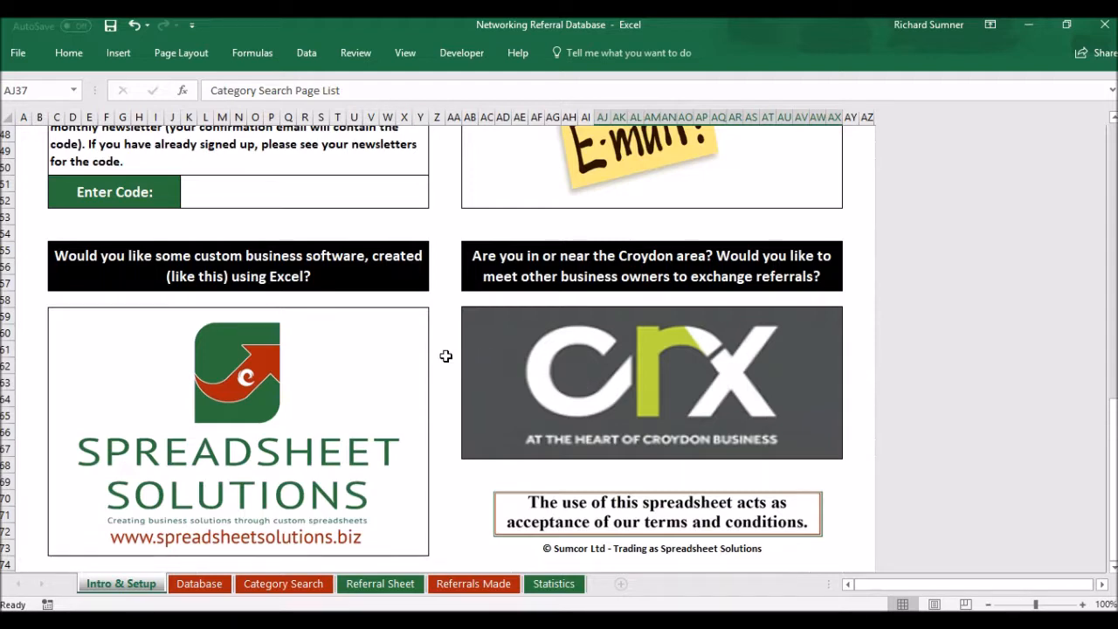
scroll(446, 356, down, 1)
scroll(446, 356, up, 4)
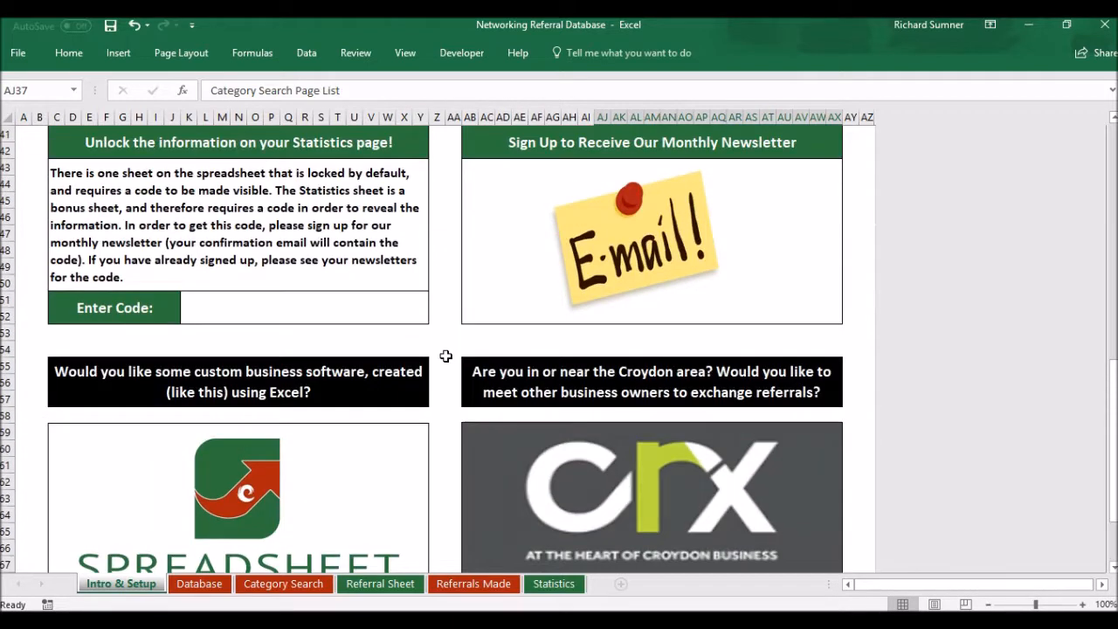
scroll(446, 356, up, 3)
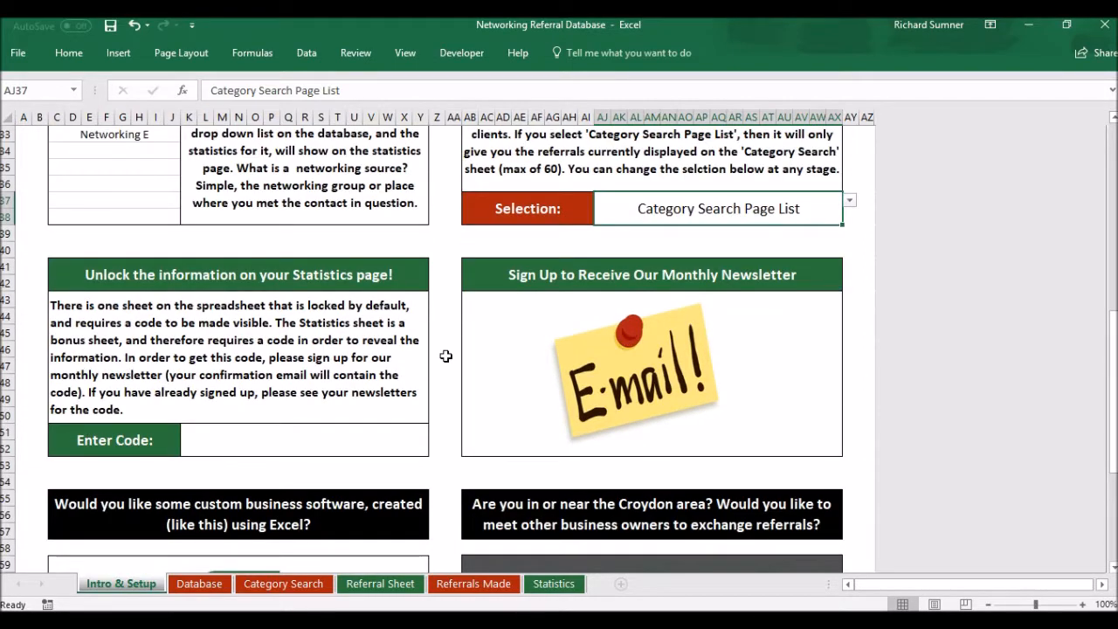
scroll(445, 356, up, 10)
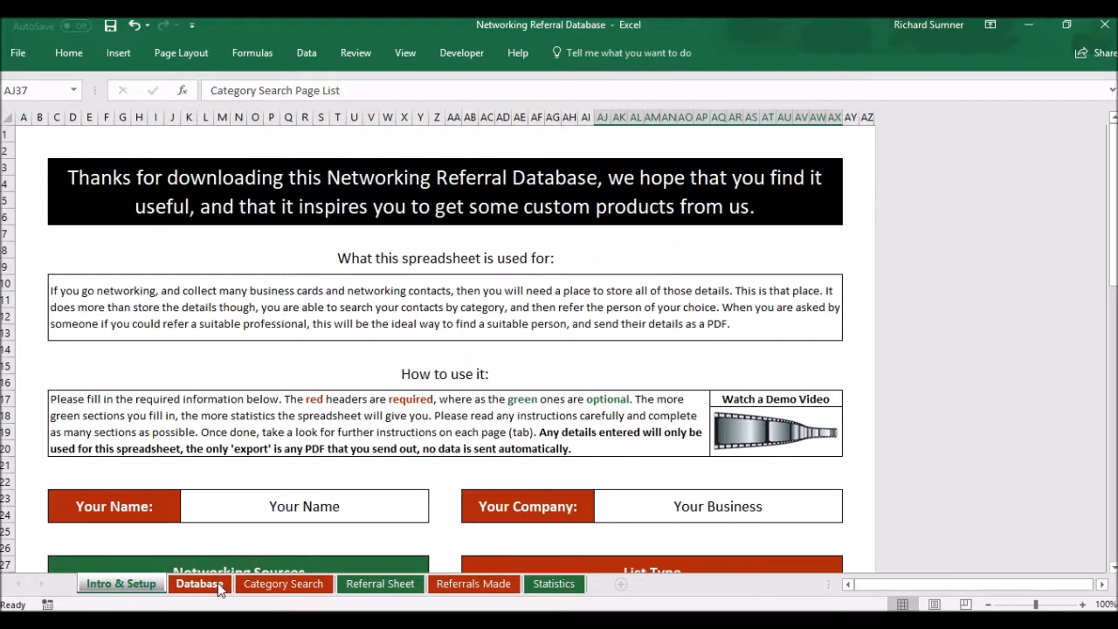
- Open the Database sheet and find the first empty row below the listed contacts
click(218, 588)
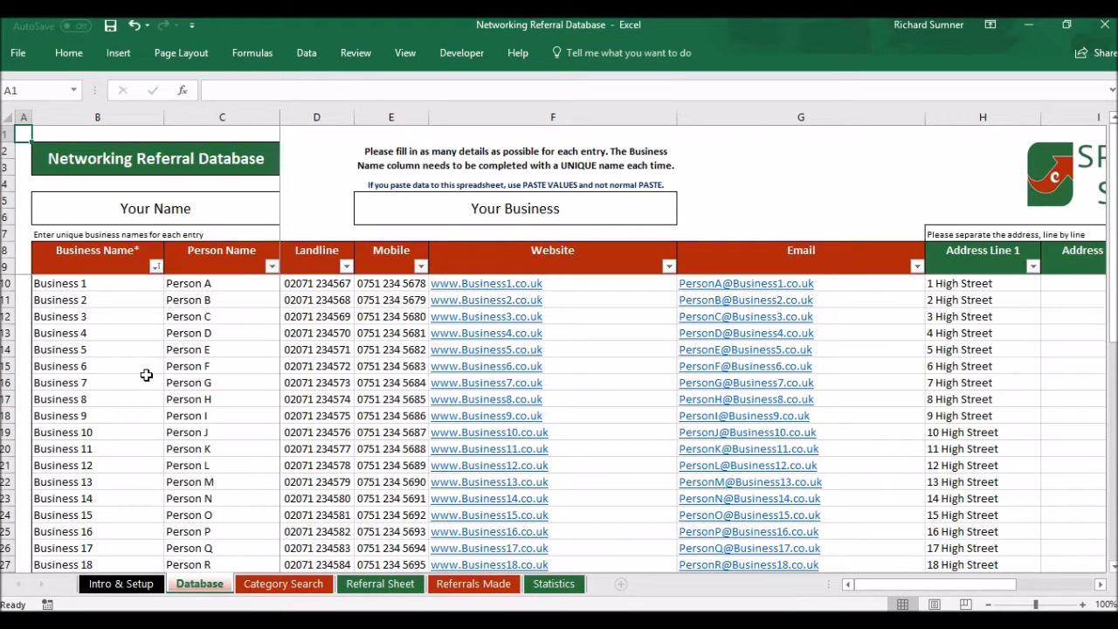
scroll(145, 375, down, 3)
scroll(145, 374, up, 2)
scroll(146, 375, down, 1)
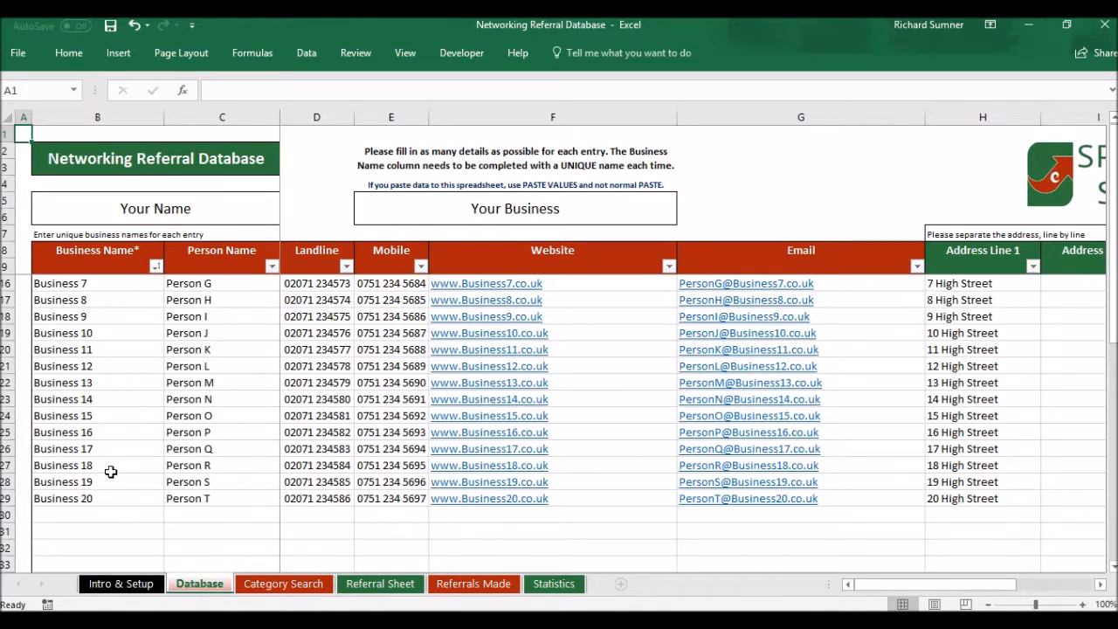
- Enter "Business 21" as the business name in the first empty row of the database
click(105, 513)
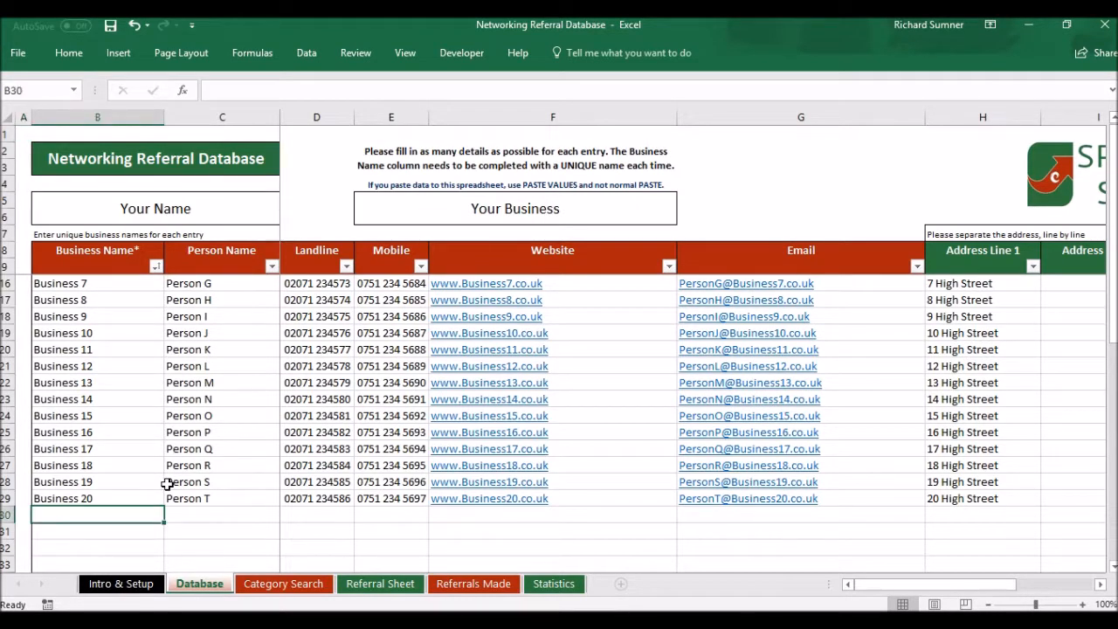
text(B)
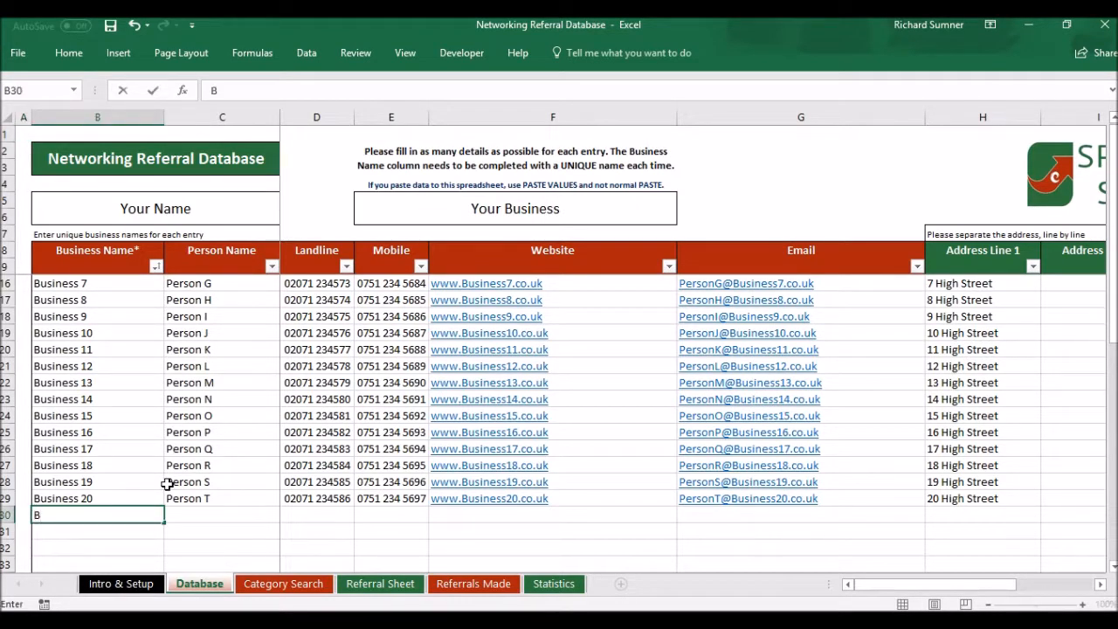
text(usiness 21)
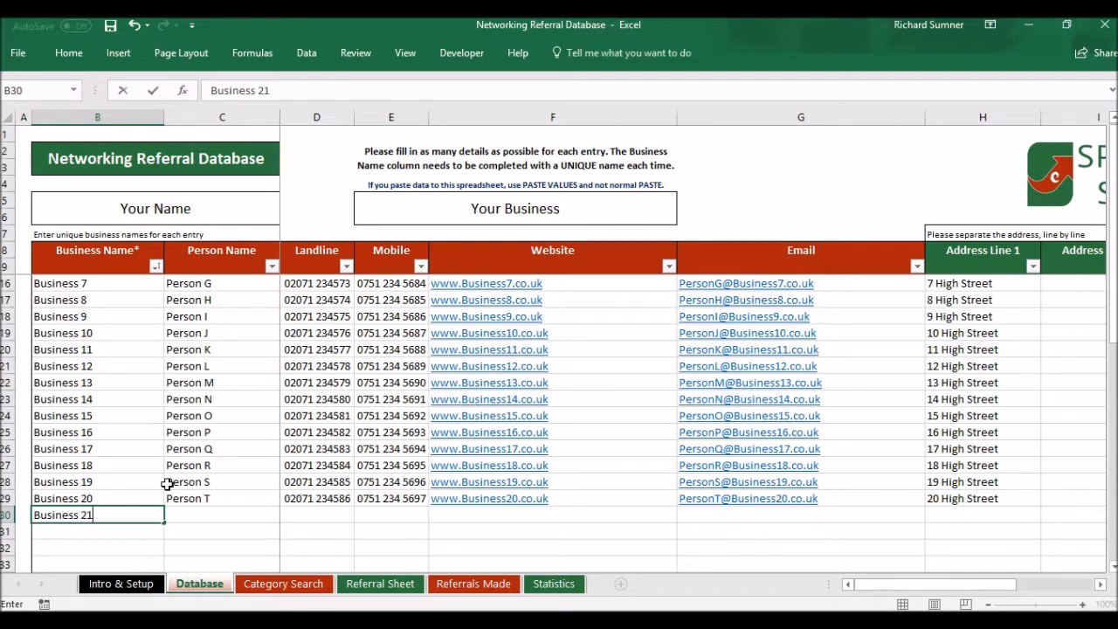
- Clear the business name just entered in row 30
key(BackSpace)
key(BackSpace)
key(BackSpace)
key(BackSpace)
key(BackSpace)
key(BackSpace)
key(BackSpace)
key(BackSpace)
key(BackSpace)
key(BackSpace)
key(BackSpace)
key(Return)
key(Up)
key(Right)
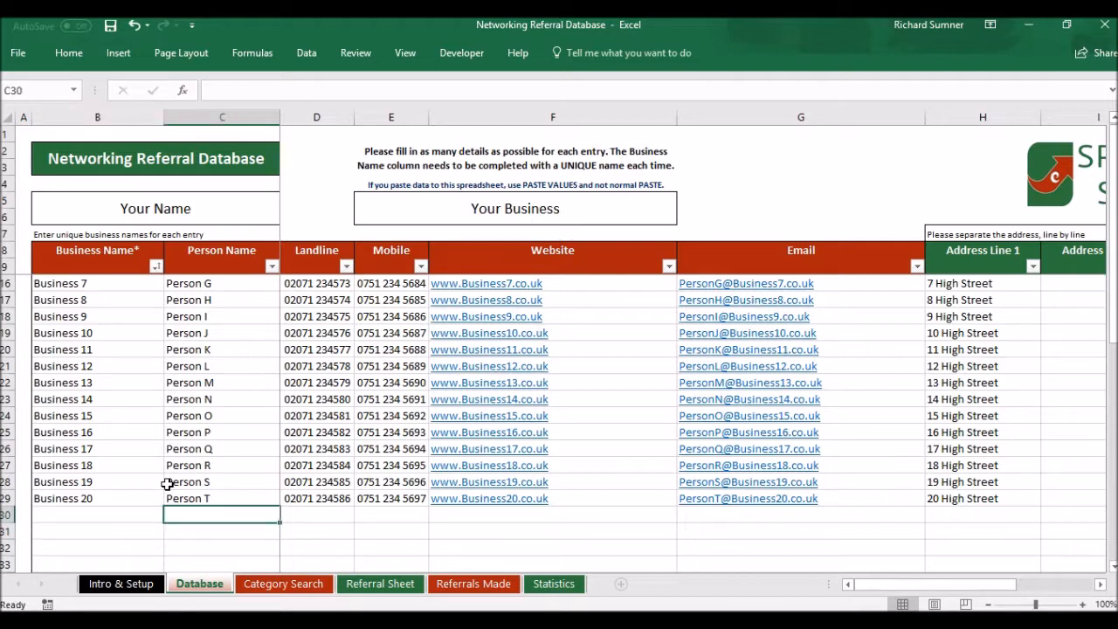
- Enter a sample mobile number in the Mobile column of row 30
click(124, 510)
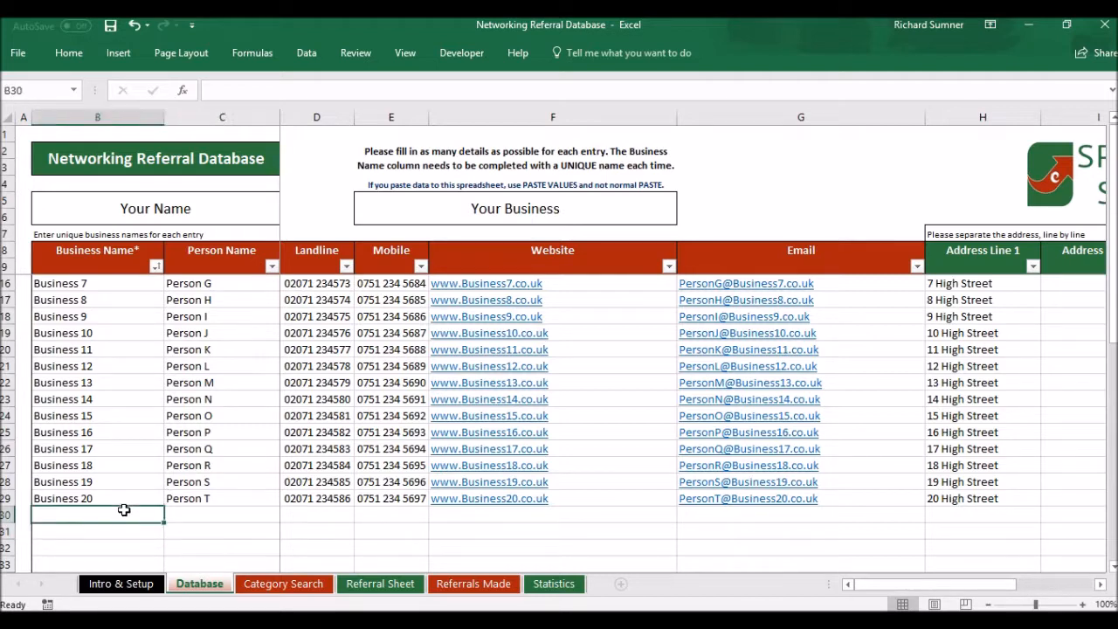
click(186, 512)
key(Right)
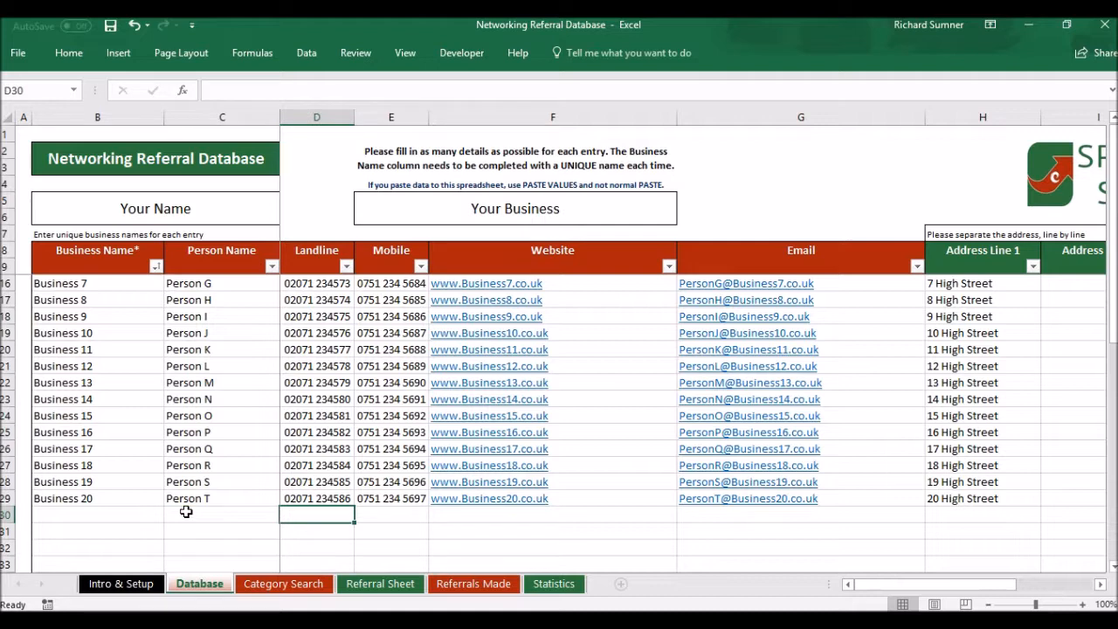
key(Right)
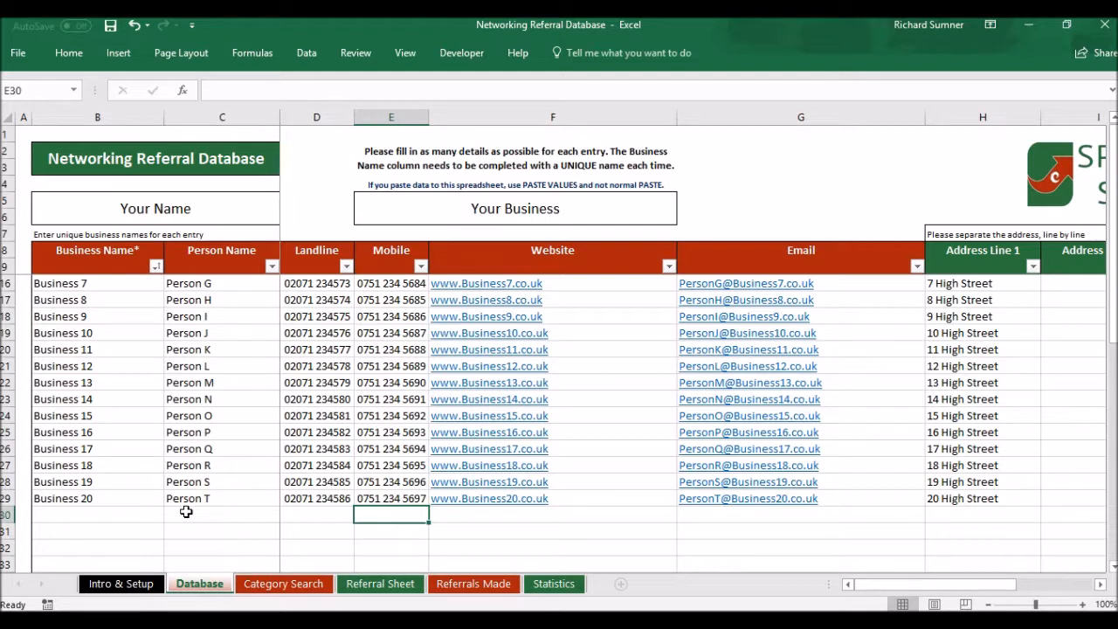
text(075)
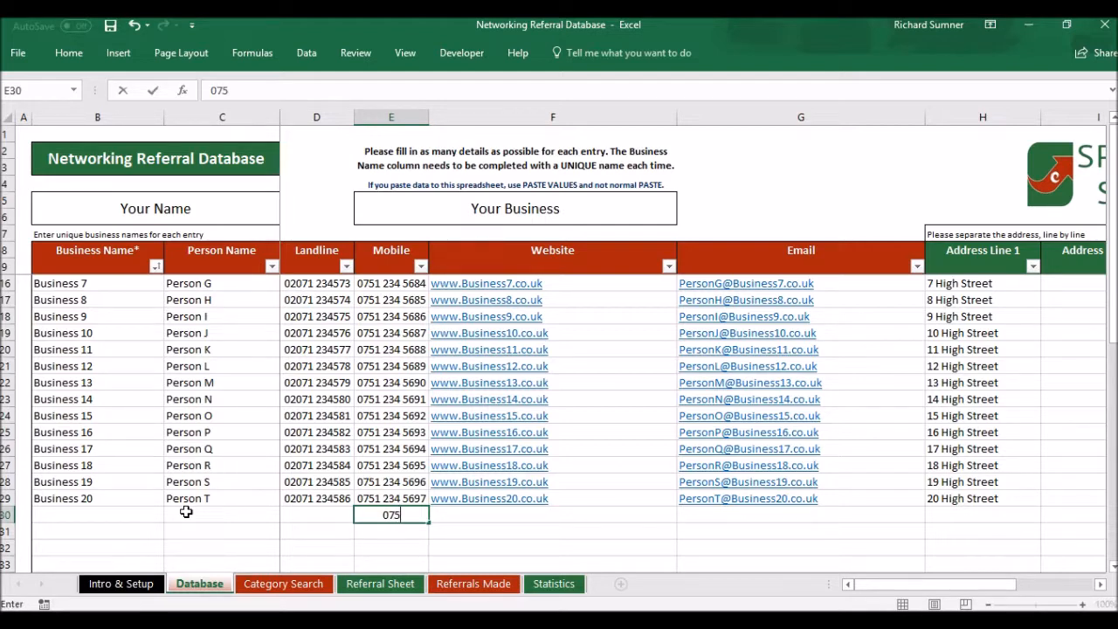
text(0 987 6543)
key(Return)
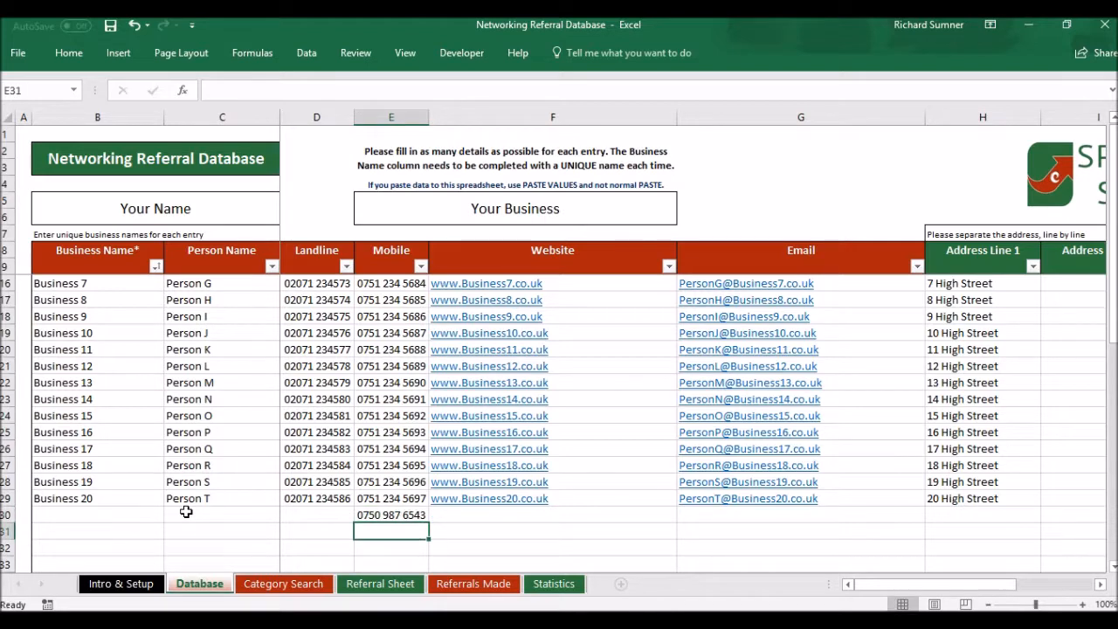
- Delete the sample mobile number from row 30
key(Up)
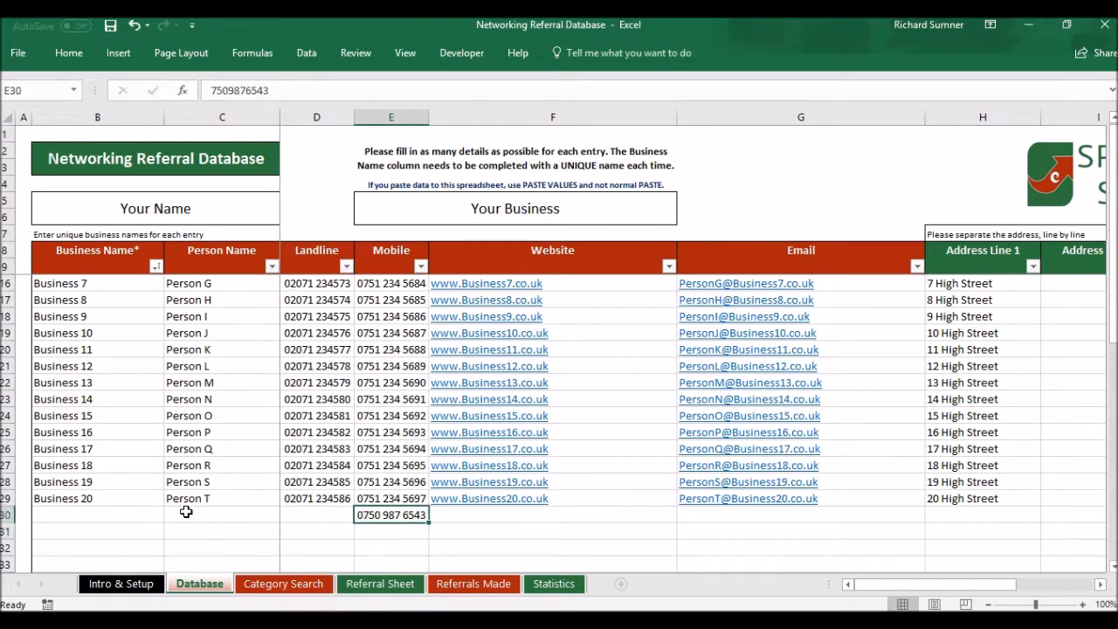
key(BackSpace)
key(Return)
click(382, 518)
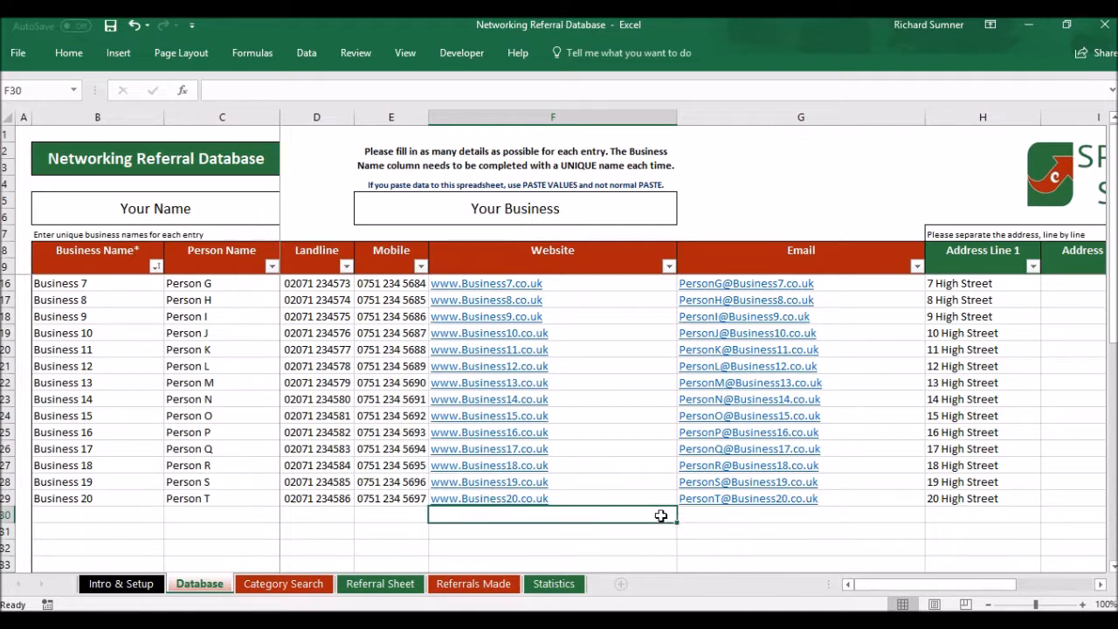
- Step through row 30's website, email, address, town and postcode fields up to the Category 1 column
key(Tab)
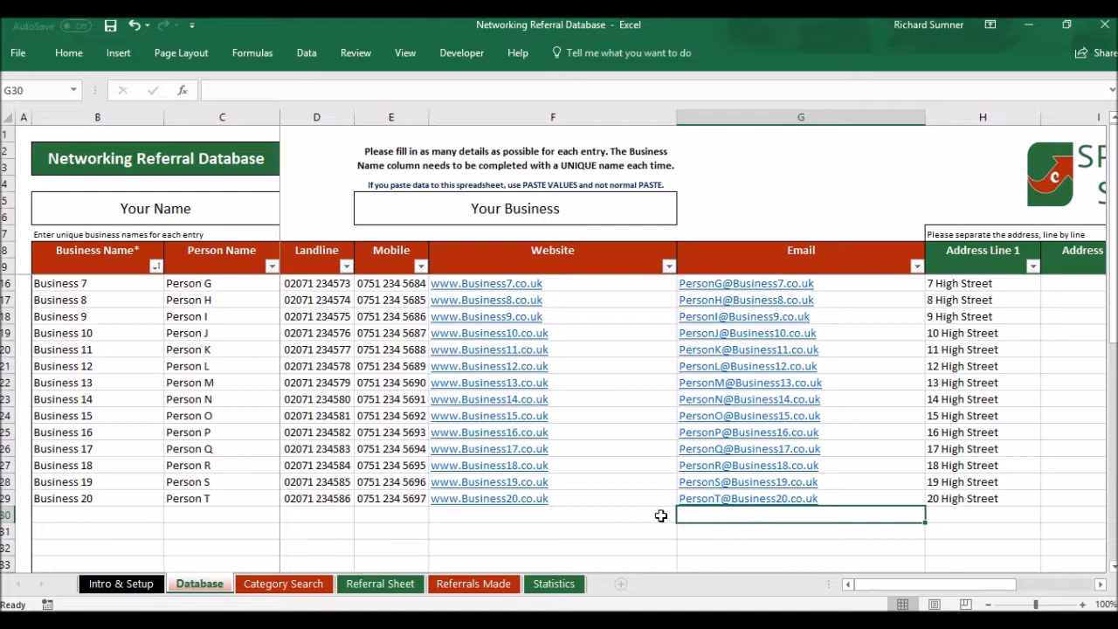
key(Tab)
key(Tab)
key(shift+Tab)
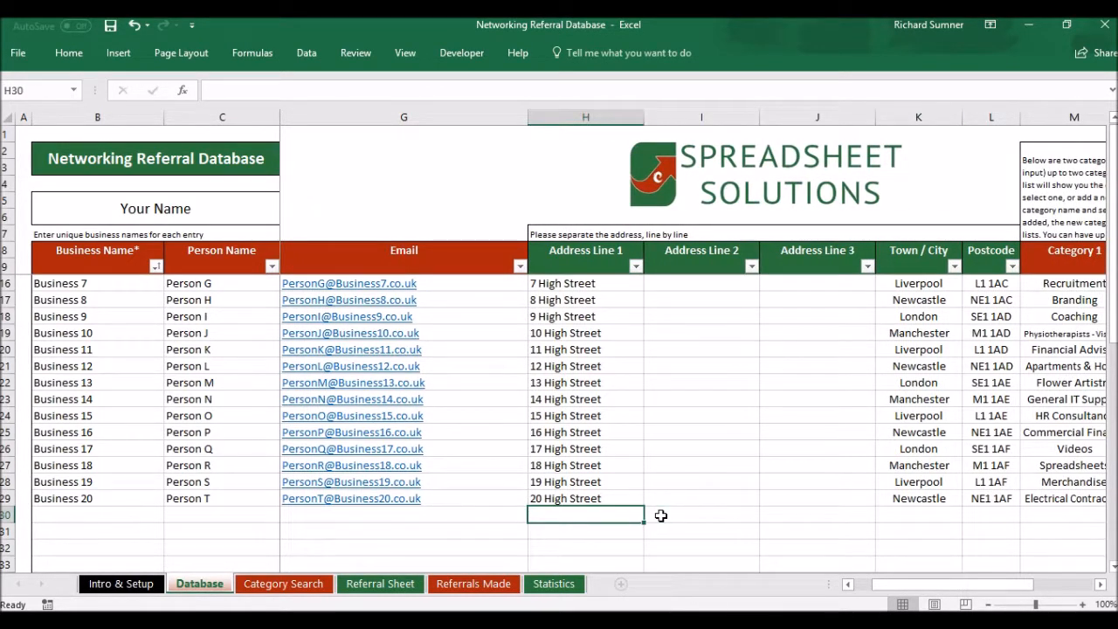
key(Tab)
key(Tab)
key(Tab)
key(Tab)
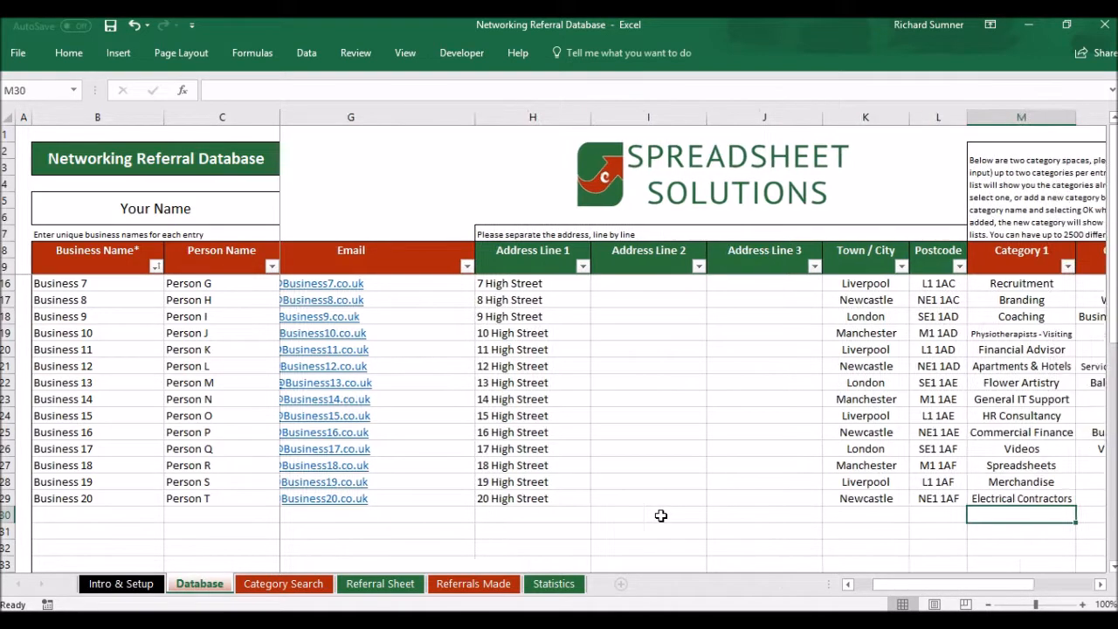
key(shift+Tab)
key(shift+Tab)
key(shift+Tab)
key(shift+Tab)
key(Tab)
key(Tab)
key(Tab)
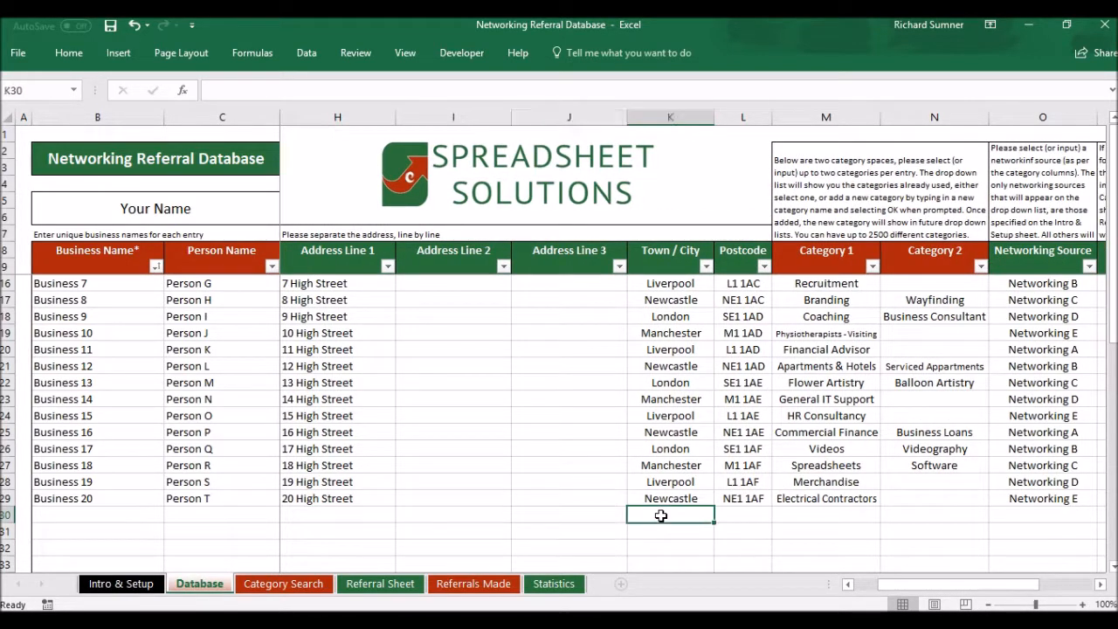
key(Tab)
key(shift+Tab)
key(shift+Tab)
key(shift+Tab)
key(shift+Tab)
key(Tab)
key(Tab)
key(Tab)
key(Tab)
key(Tab)
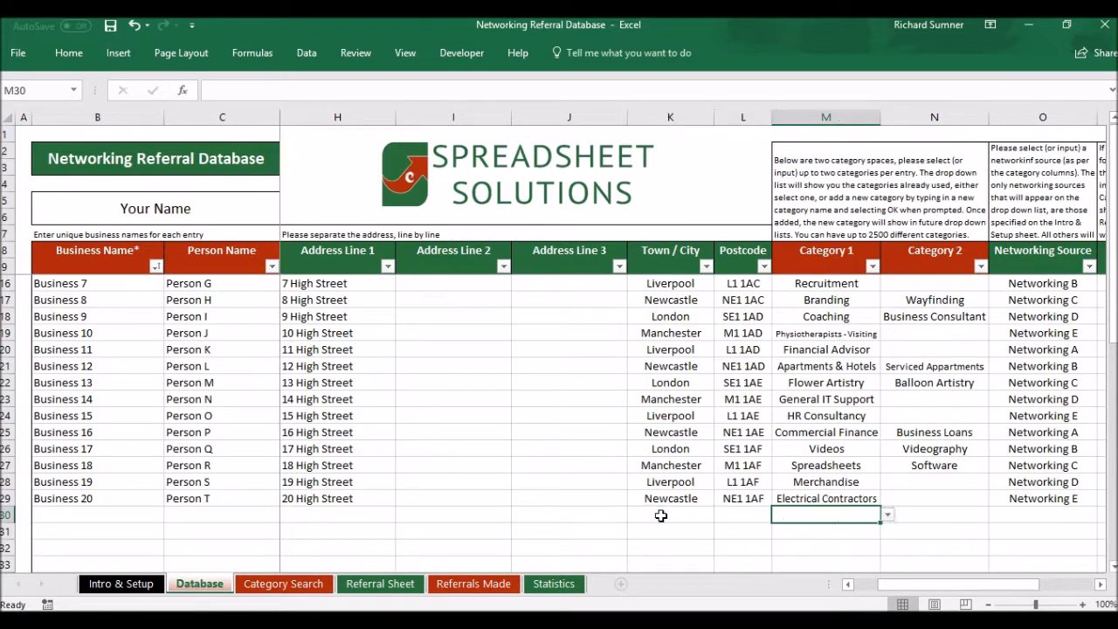
- Look through the existing categories offered for Category 1 in row 30
key(Tab)
key(Tab)
key(Tab)
key(shift+Tab)
key(shift+Tab)
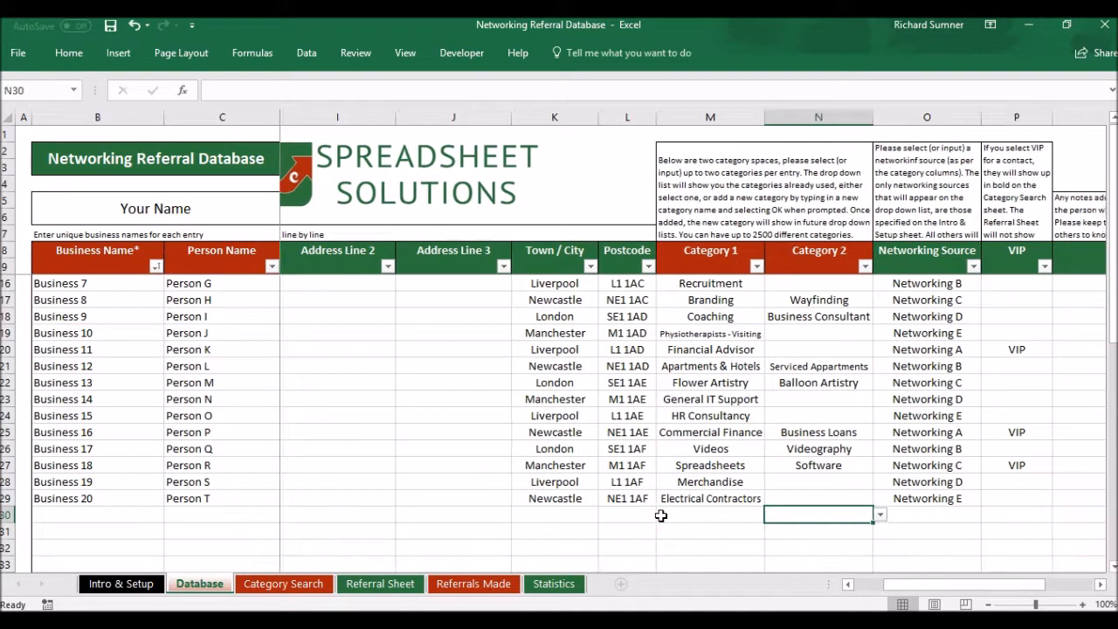
key(shift+Tab)
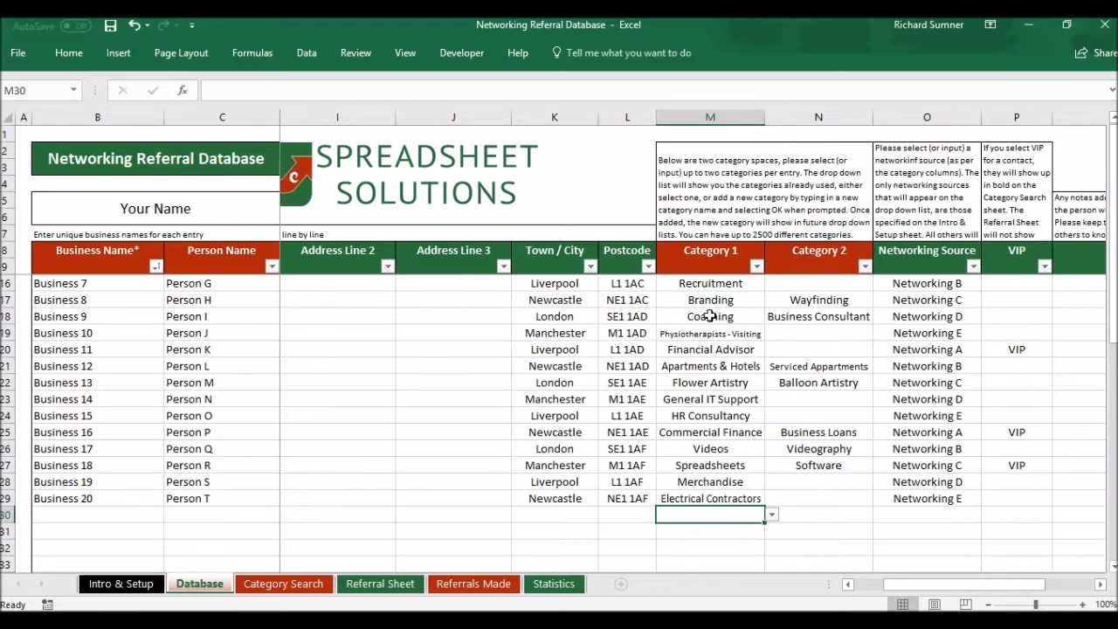
click(771, 519)
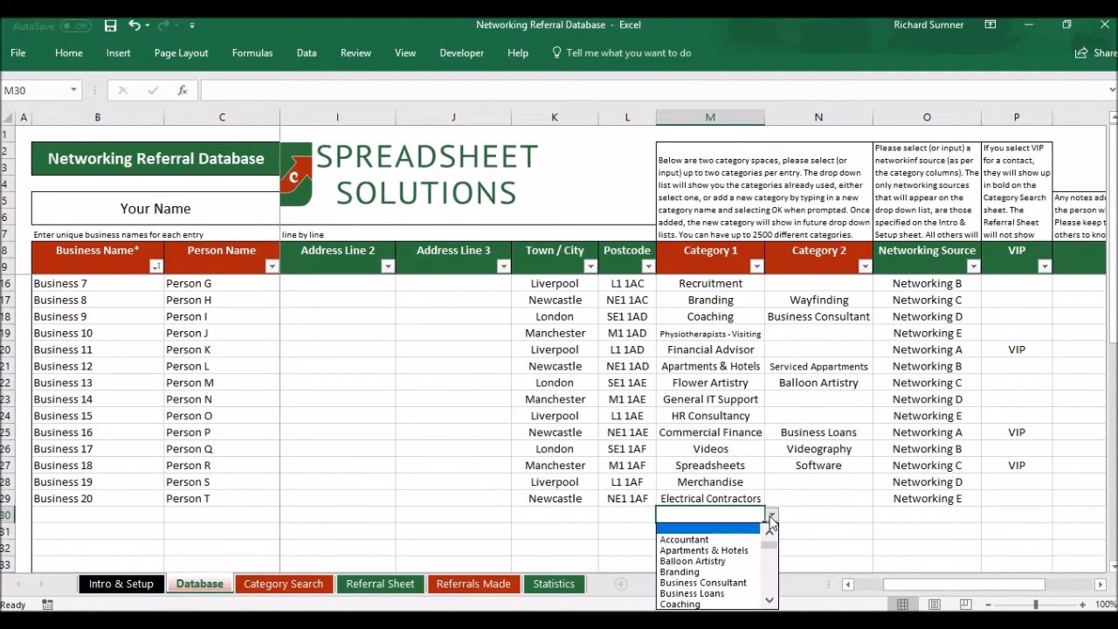
click(770, 600)
click(769, 601)
click(770, 602)
click(770, 601)
click(769, 601)
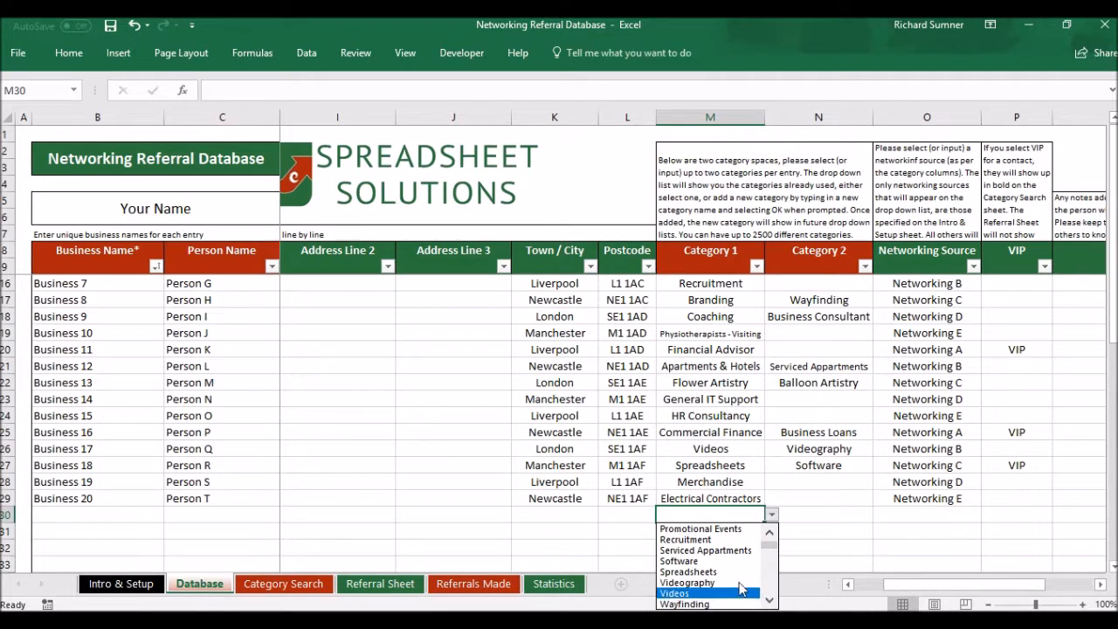
key(Escape)
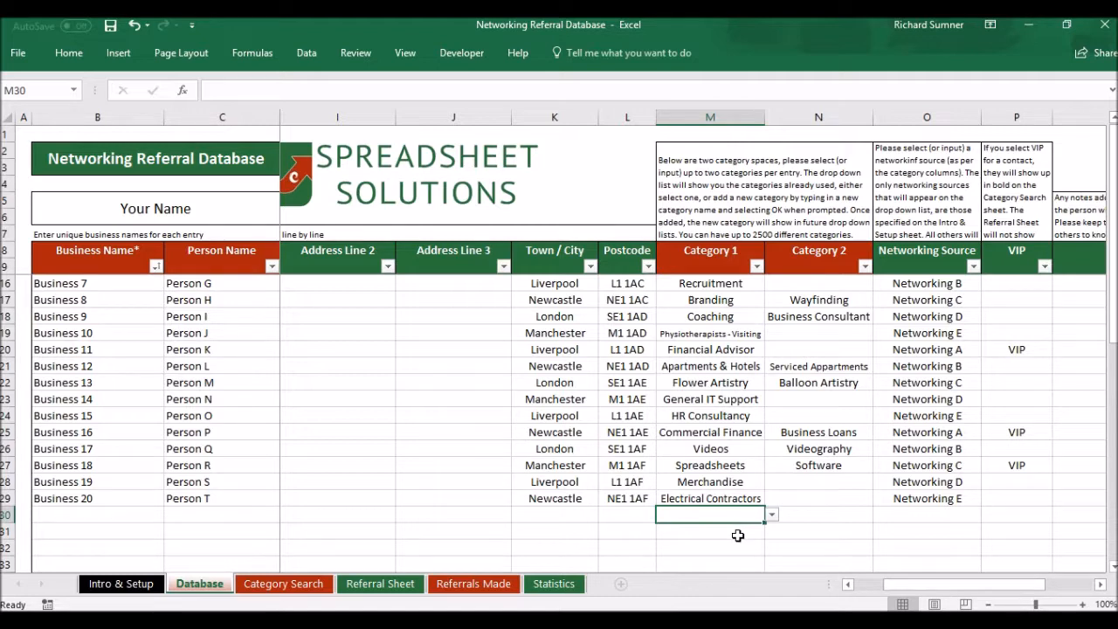
text(Tem)
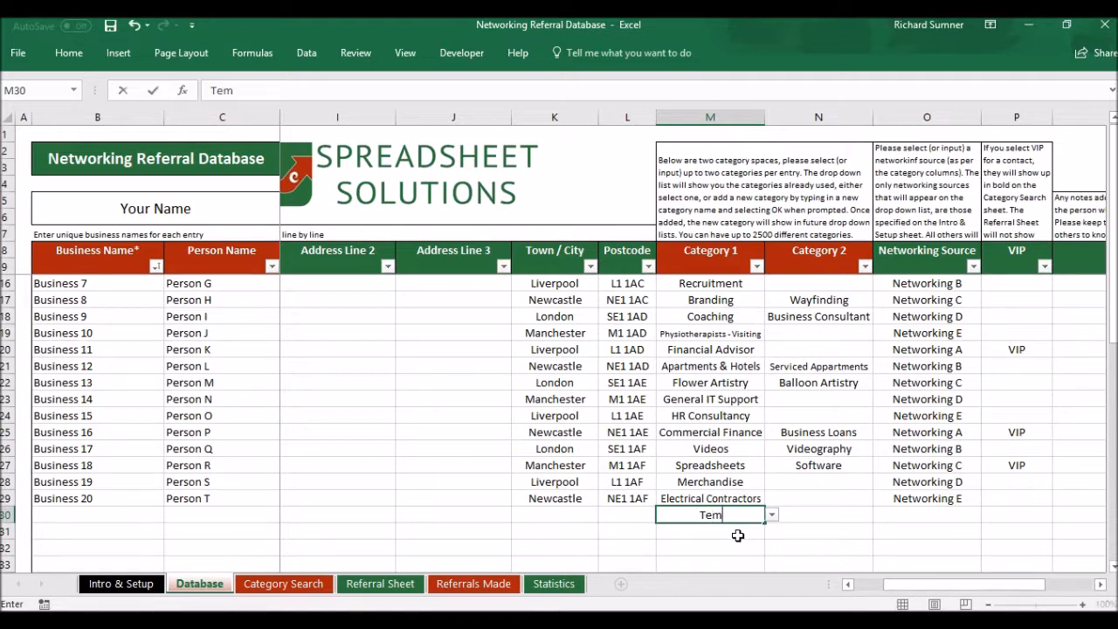
text(plate Cr)
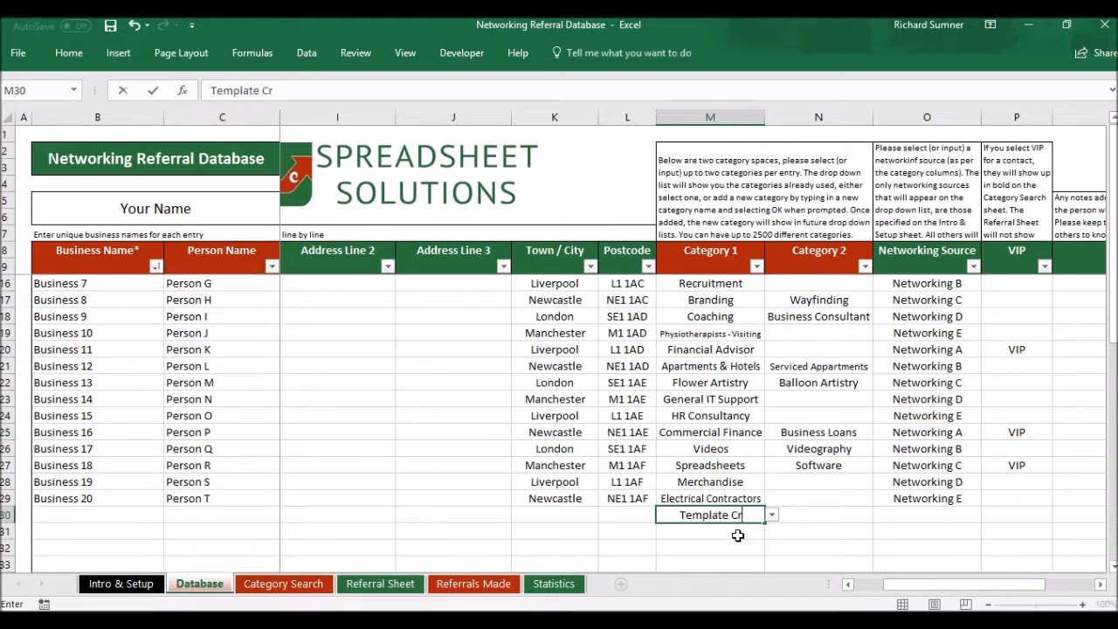
text(eateion)
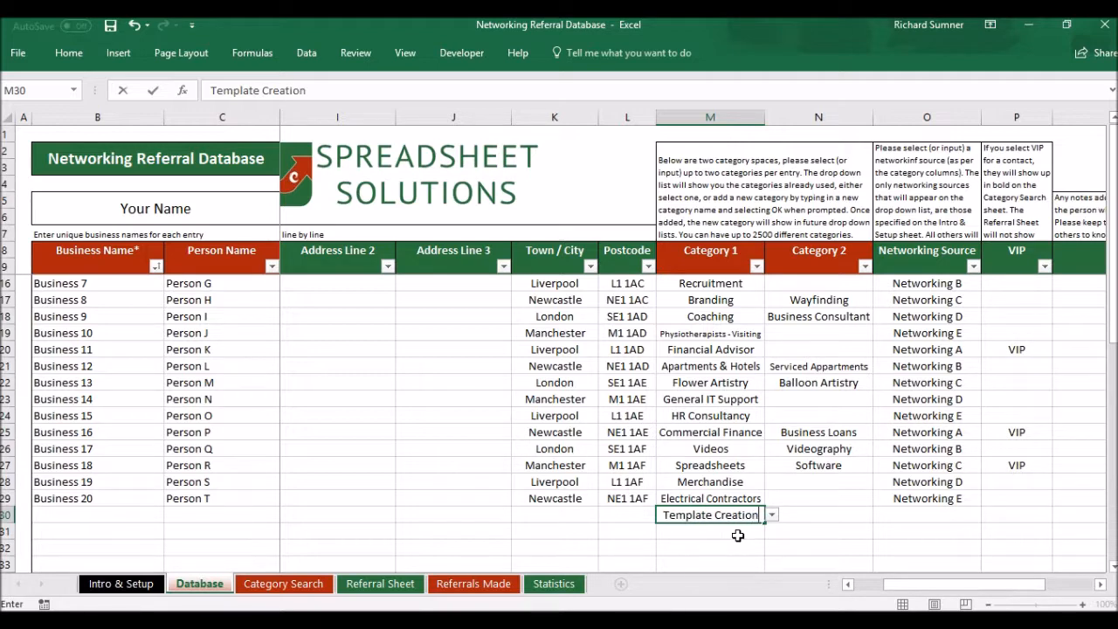
key(BackSpace)
key(BackSpace)
key(BackSpace)
key(BackSpace)
key(BackSpace)
key(BackSpace)
key(BackSpace)
key(BackSpace)
key(BackSpace)
key(BackSpace)
key(BackSpace)
key(BackSpace)
key(BackSpace)
key(BackSpace)
key(BackSpace)
key(BackSpace)
key(BackSpace)
key(Return)
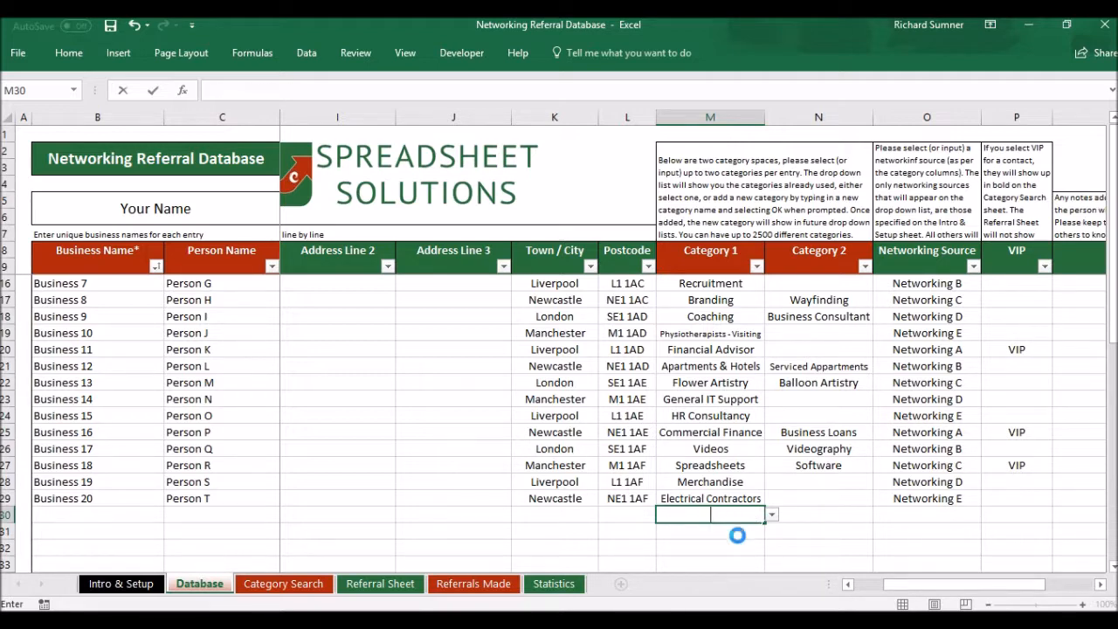
- Check row 30's Category 1 list for an existing Template Creation category
click(742, 516)
click(773, 515)
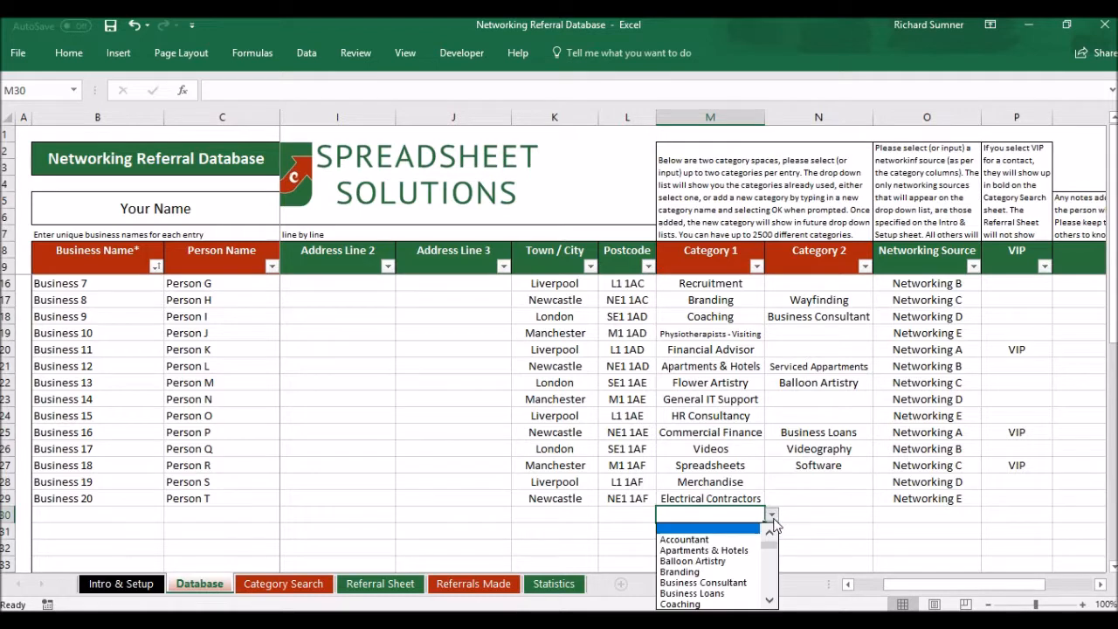
click(769, 600)
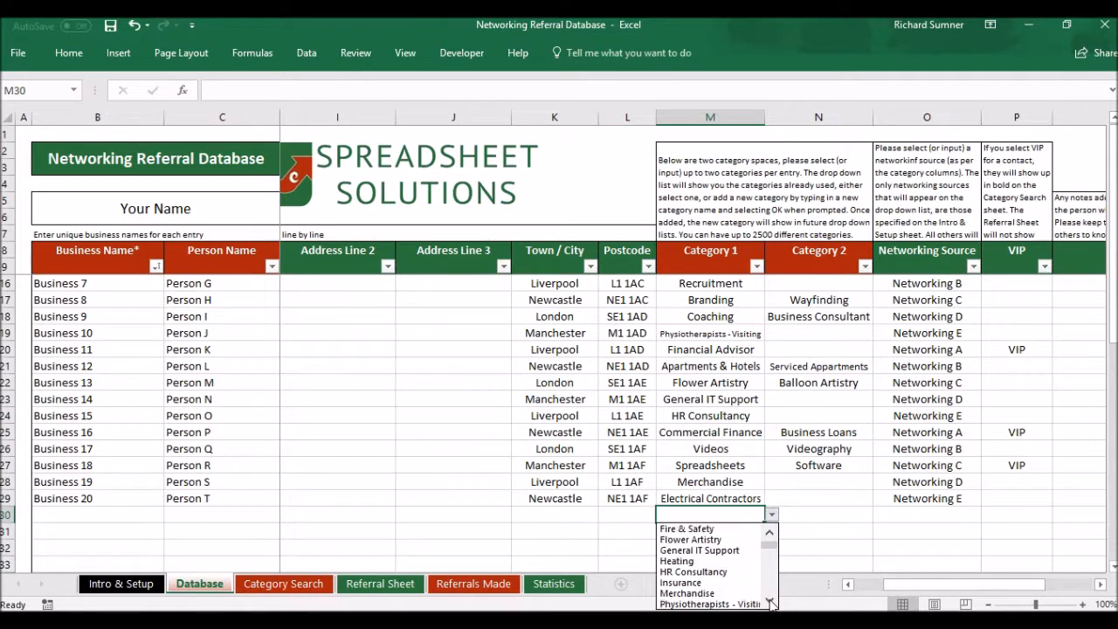
click(770, 600)
click(769, 600)
click(769, 600)
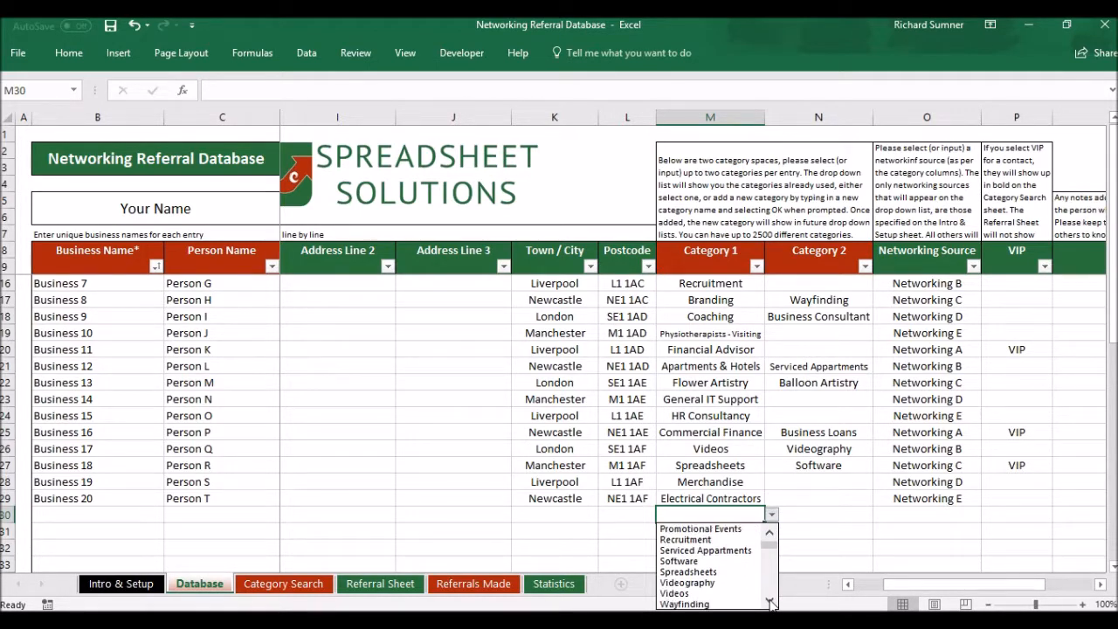
click(772, 514)
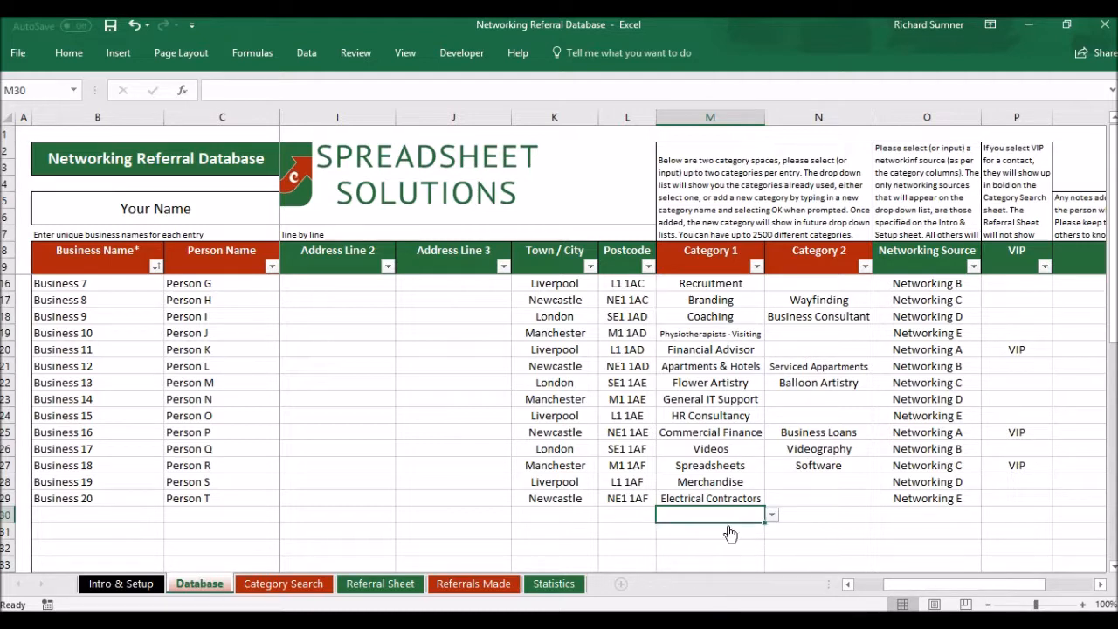
- Enter the new category "Template Creation" in Category 1 of row 30 and accept it as an addition
text(Templa)
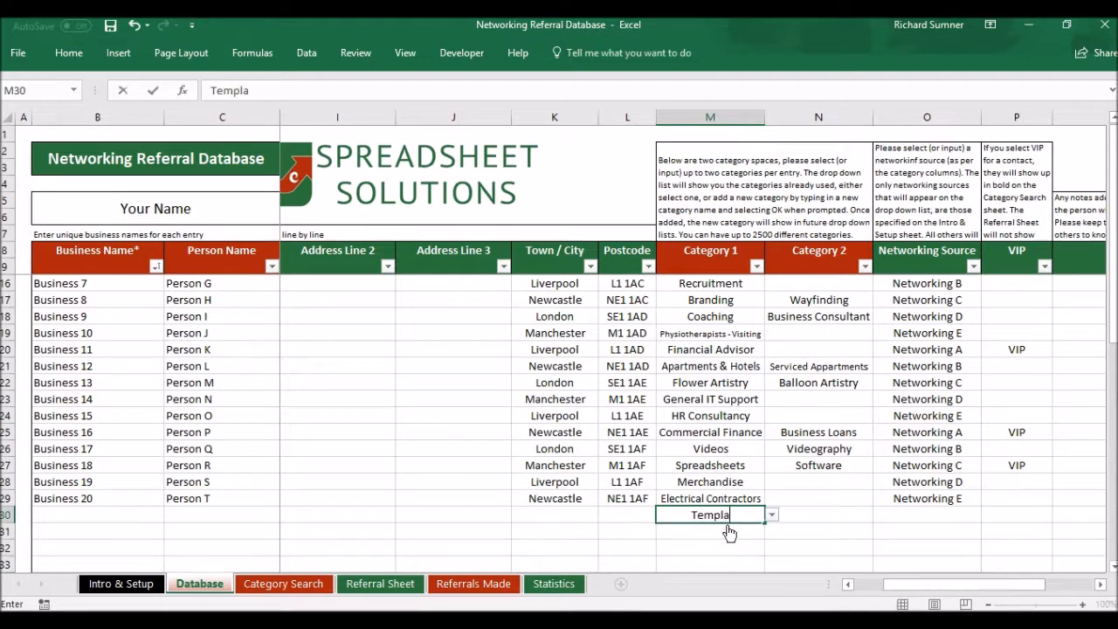
text(te Creation)
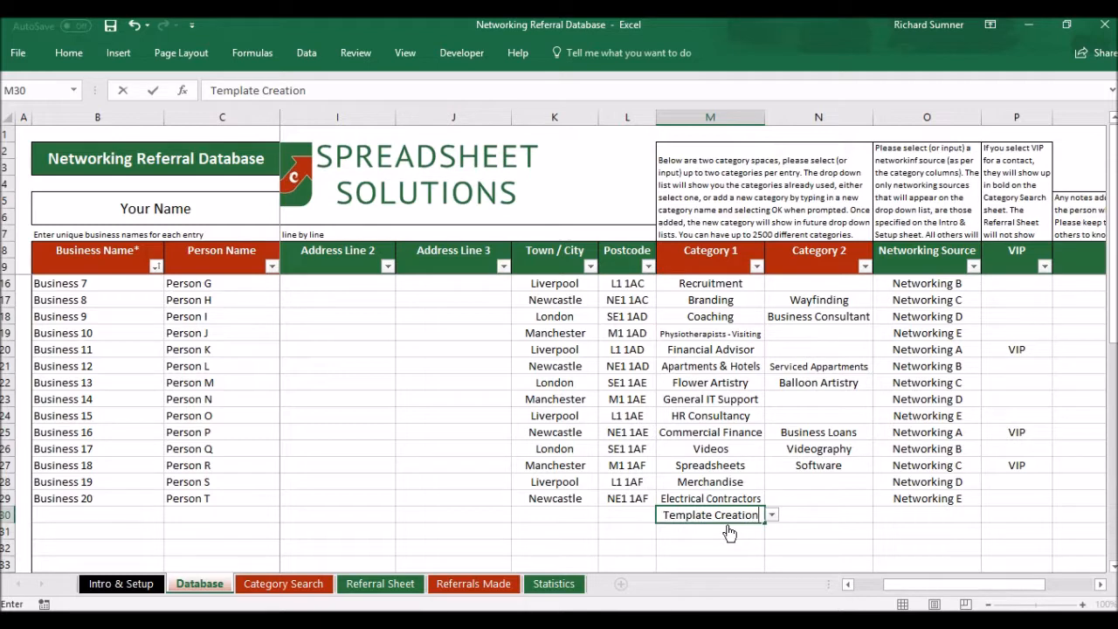
key(Return)
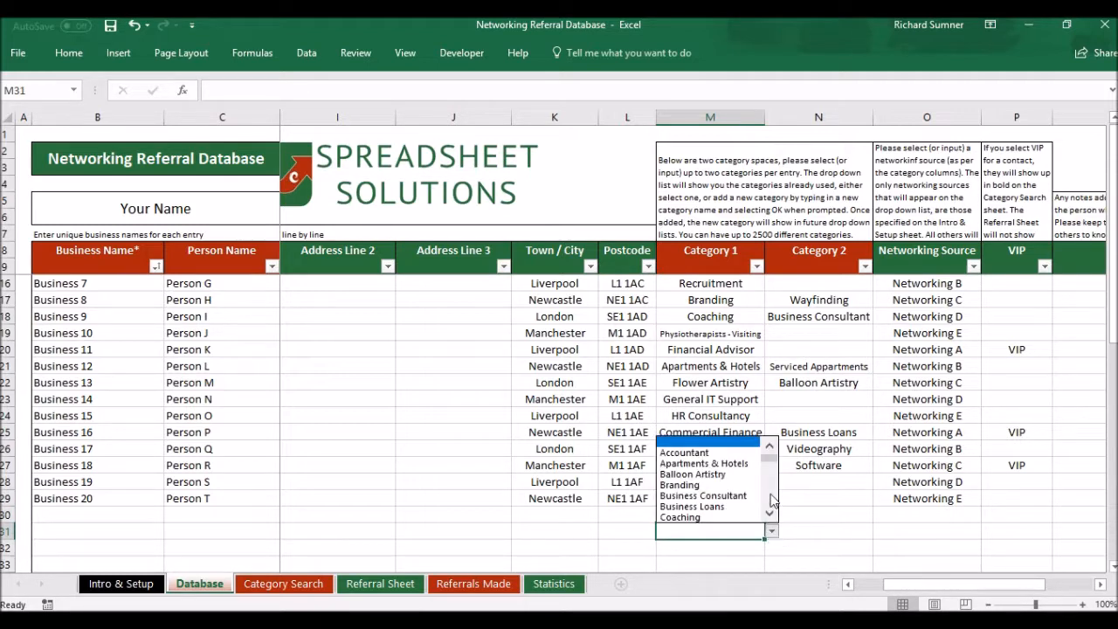
- Look for the new Template Creation category in row 31's Category 1 list
click(770, 515)
click(770, 514)
click(770, 514)
click(770, 514)
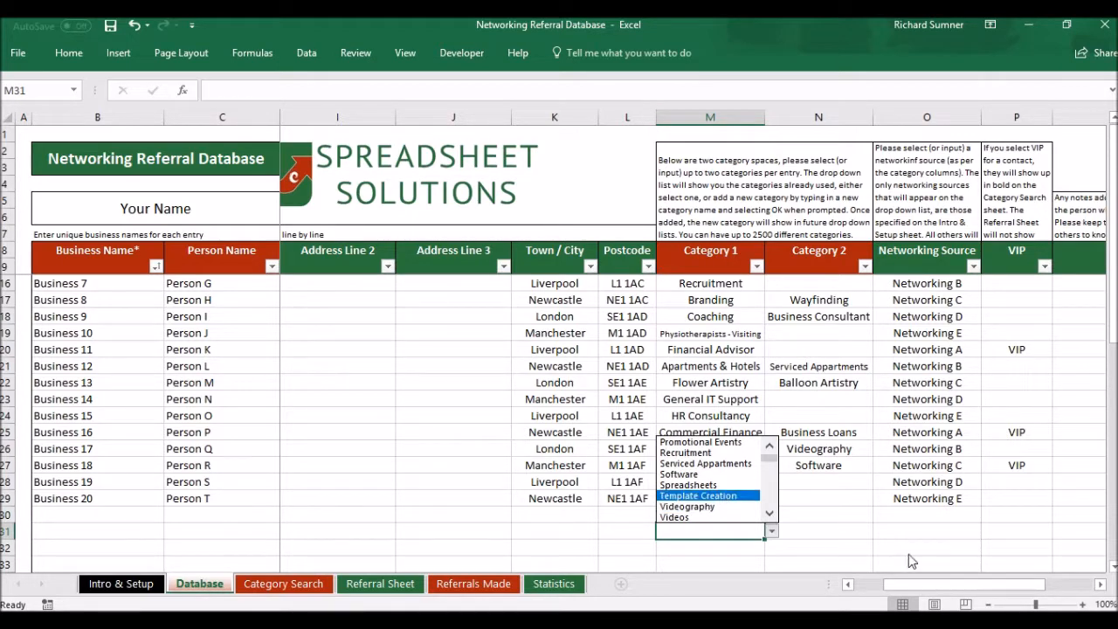
key(Escape)
- Clear the sample Template Creation category from row 30
click(727, 521)
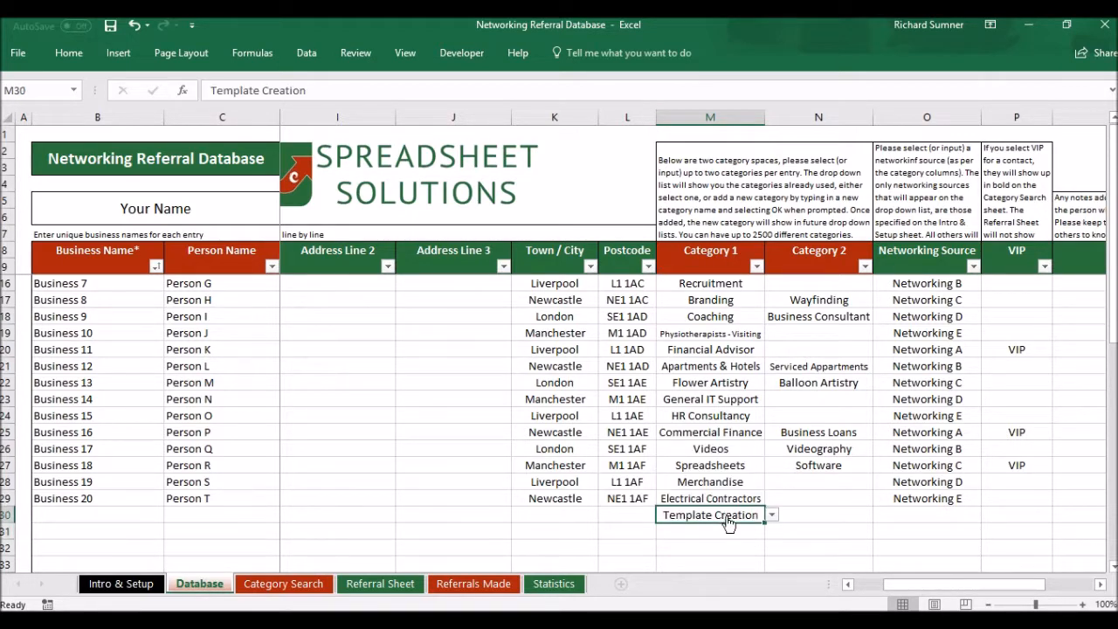
key(Delete)
key(Down)
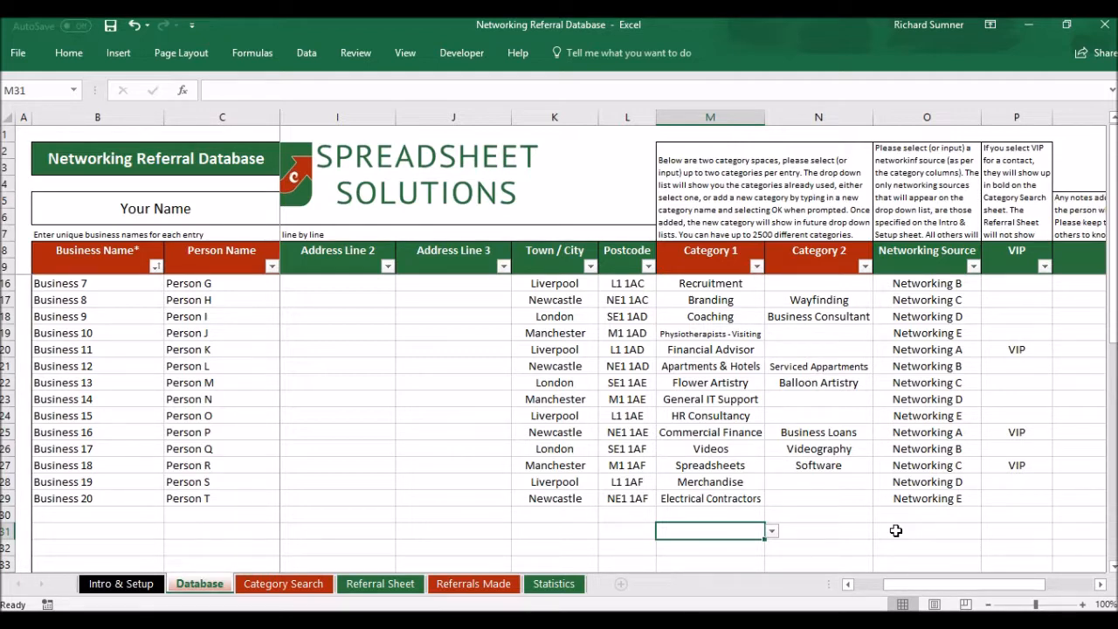
- Browse row 30's Category 1 choices again with the sample category removed
click(746, 514)
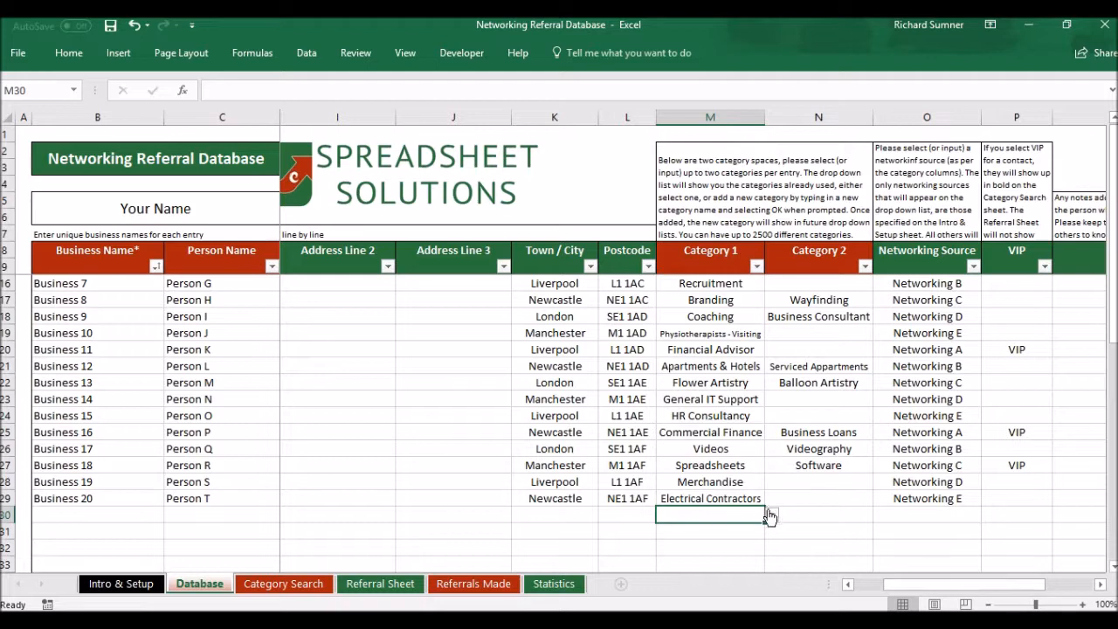
click(772, 516)
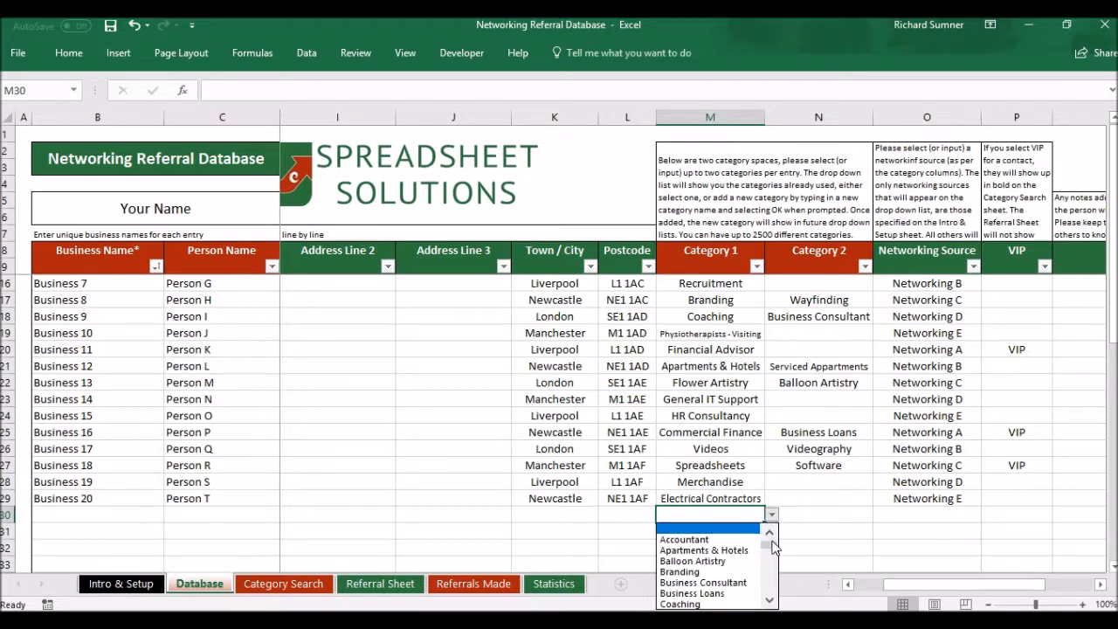
scroll(771, 602, down, 4)
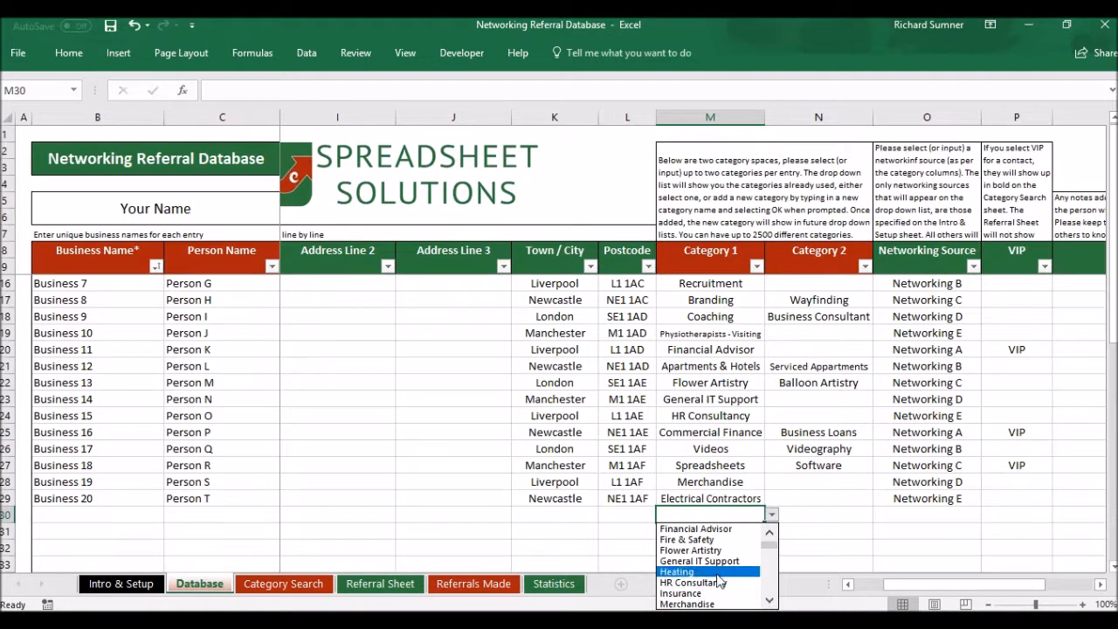
key(Escape)
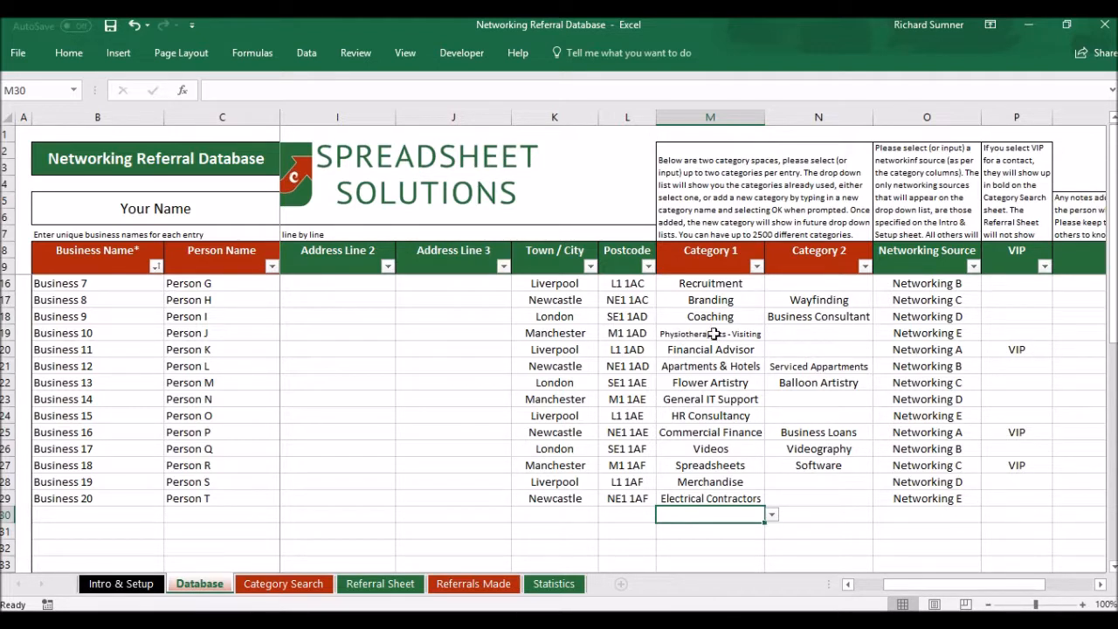
- Examine the choices offered in the Networking Source list of row 30
click(909, 521)
key(Right)
key(Right)
key(Right)
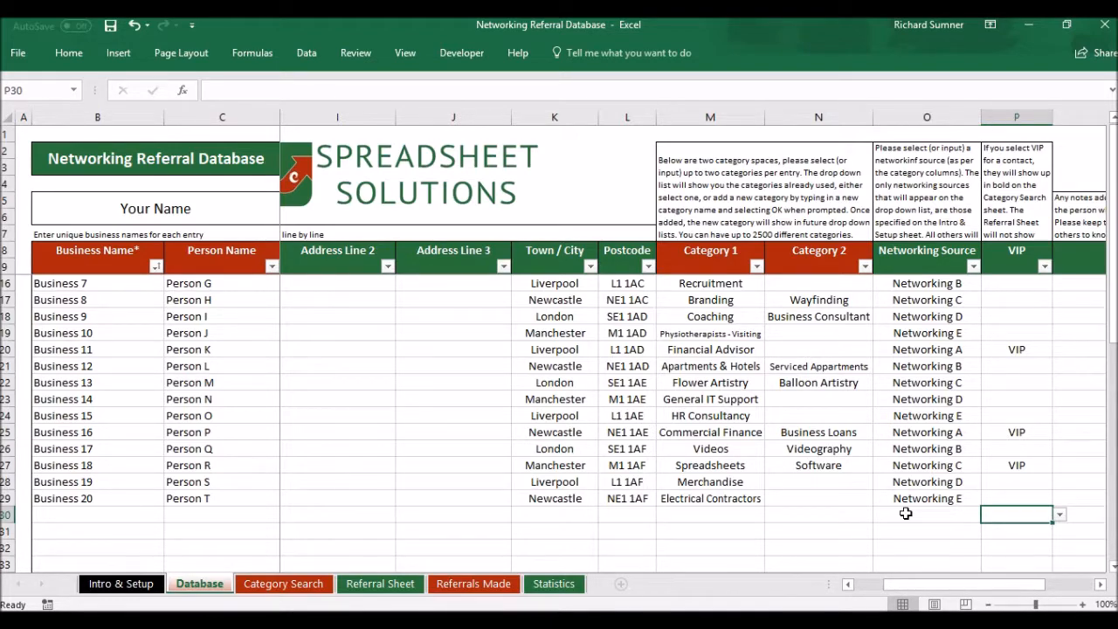
key(Left)
key(Left)
key(Left)
key(Left)
key(Right)
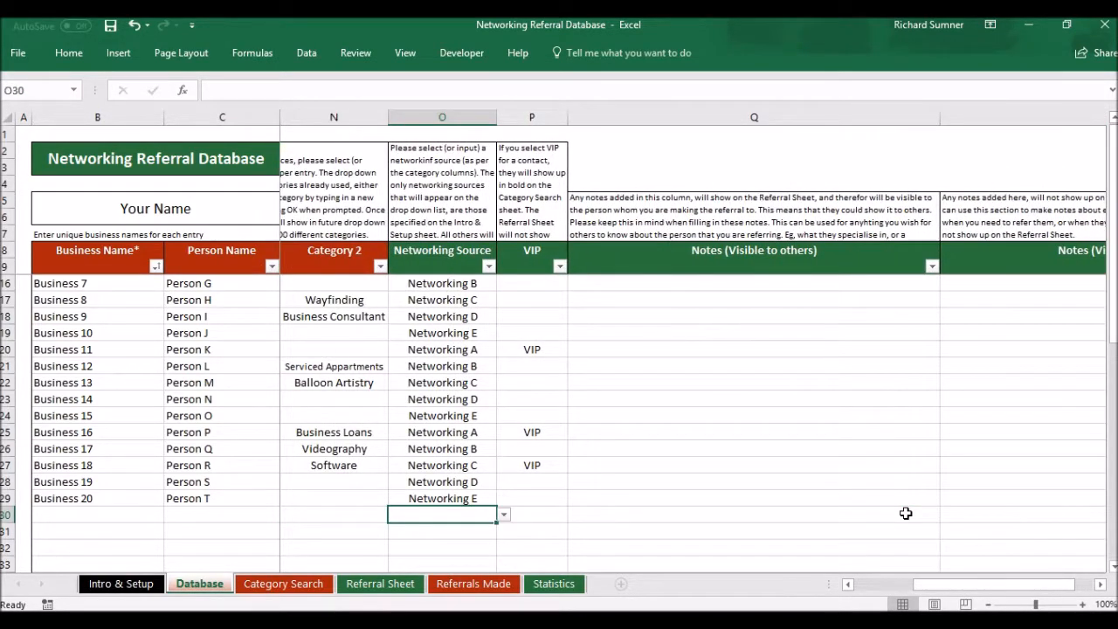
click(503, 515)
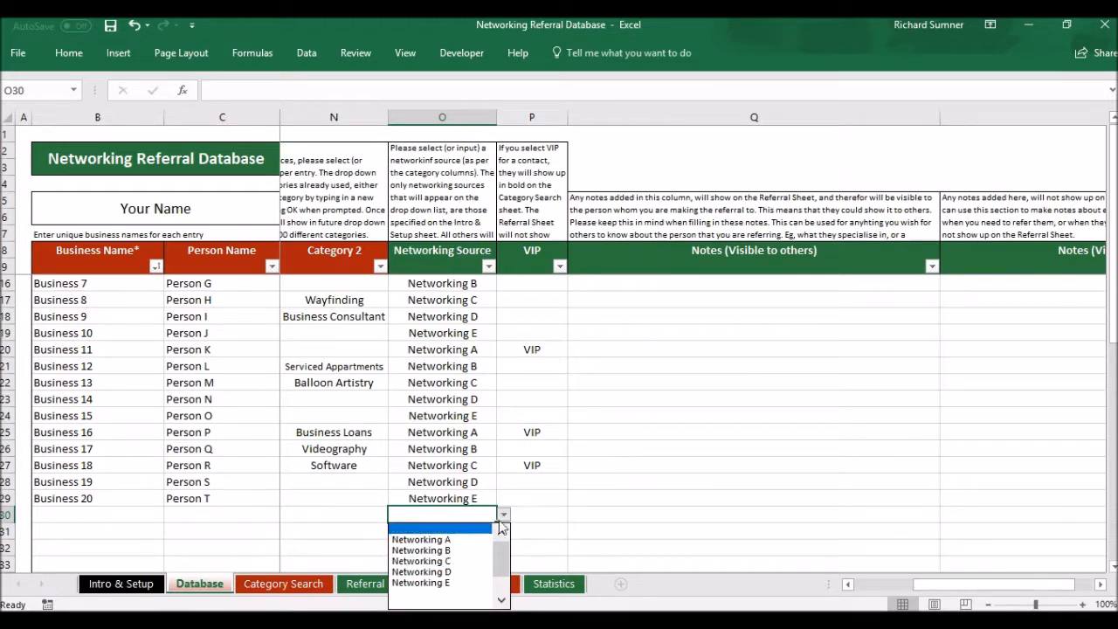
- Examine the VIP choices available for Business 20
click(554, 497)
click(540, 499)
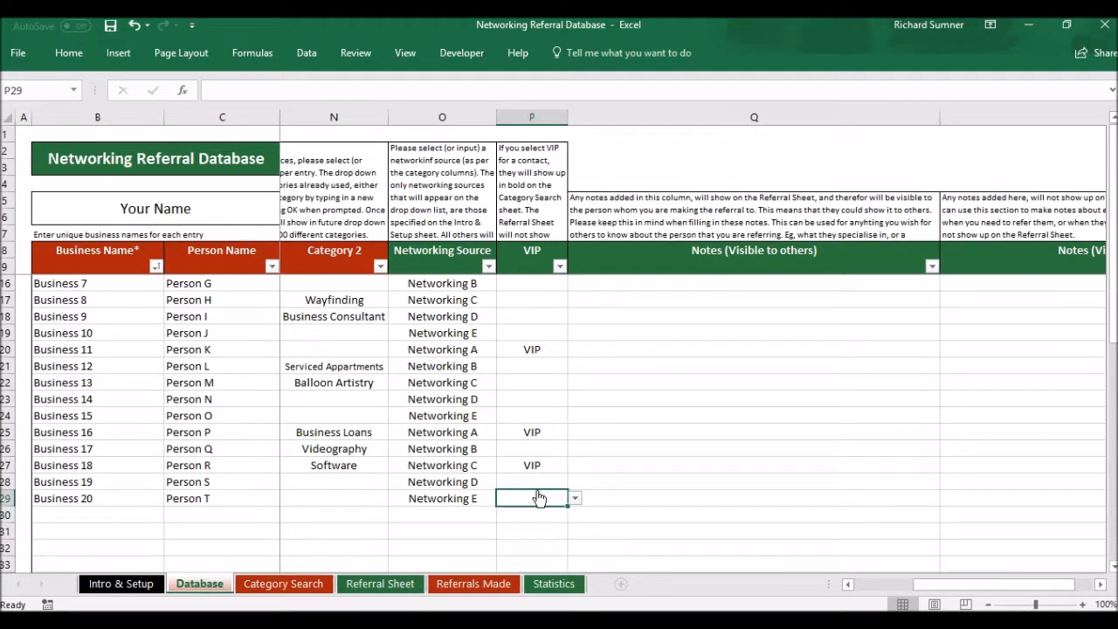
click(574, 502)
click(574, 504)
- Look over the Notes (Visible to others) column, ending at Business 20's row
click(660, 377)
key(Up)
key(Up)
key(Up)
key(Up)
key(Up)
key(Up)
key(Up)
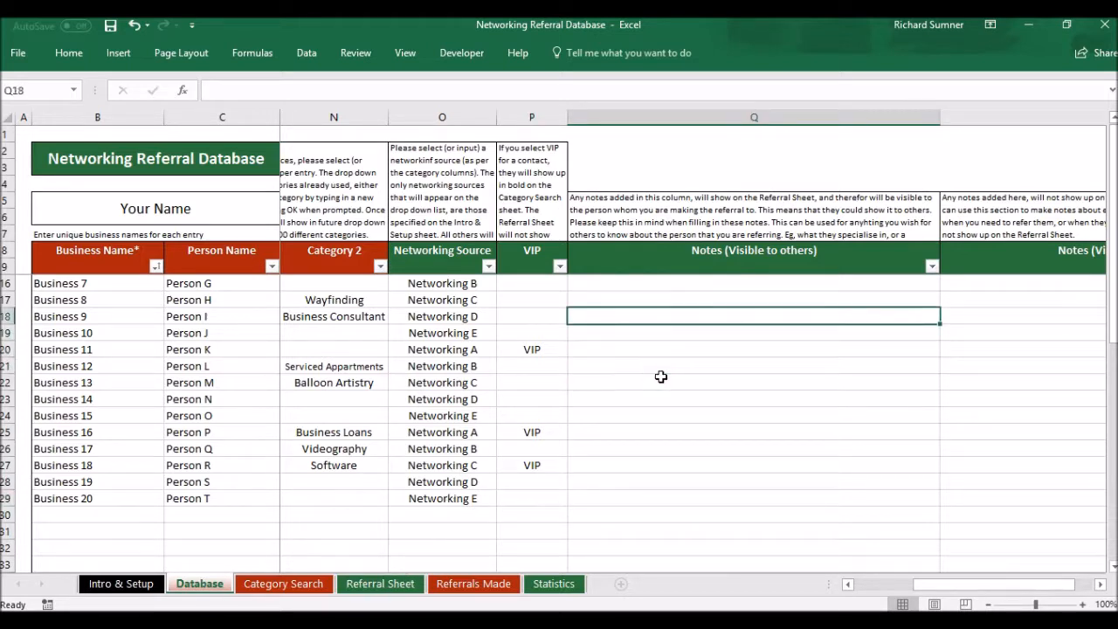
key(Down)
key(Down)
key(Down)
key(Down)
key(Down)
key(Down)
key(Down)
key(Down)
key(Down)
key(Down)
key(Down)
key(Down)
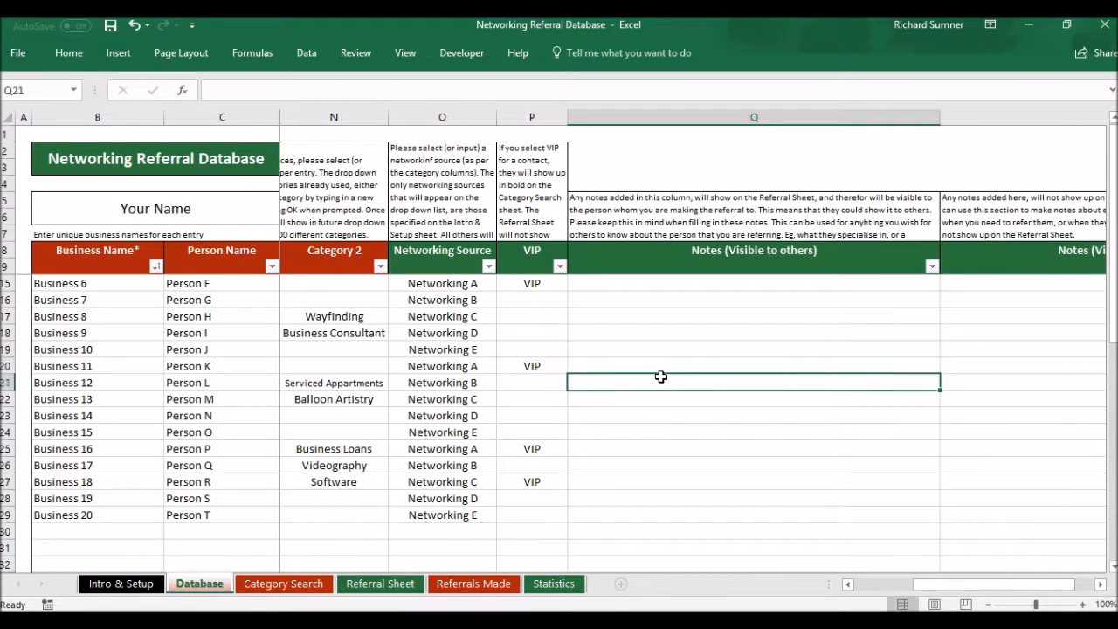
key(Down)
key(Down)
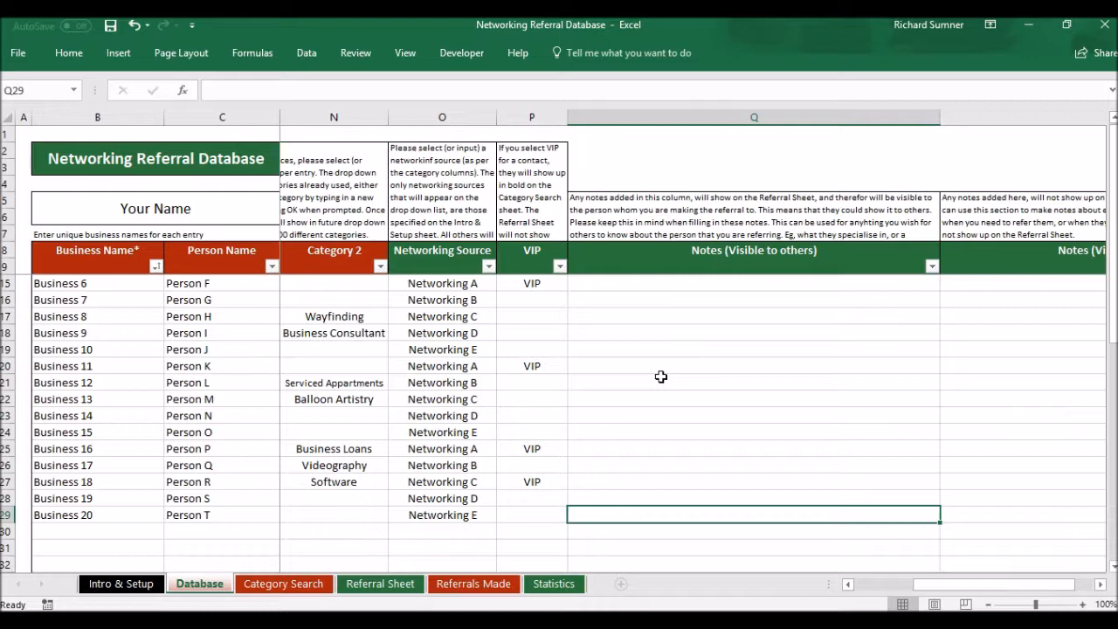
- Compare Business 20's Notes (Visible to others) field with its Notes (Visible to you only) field
key(Right)
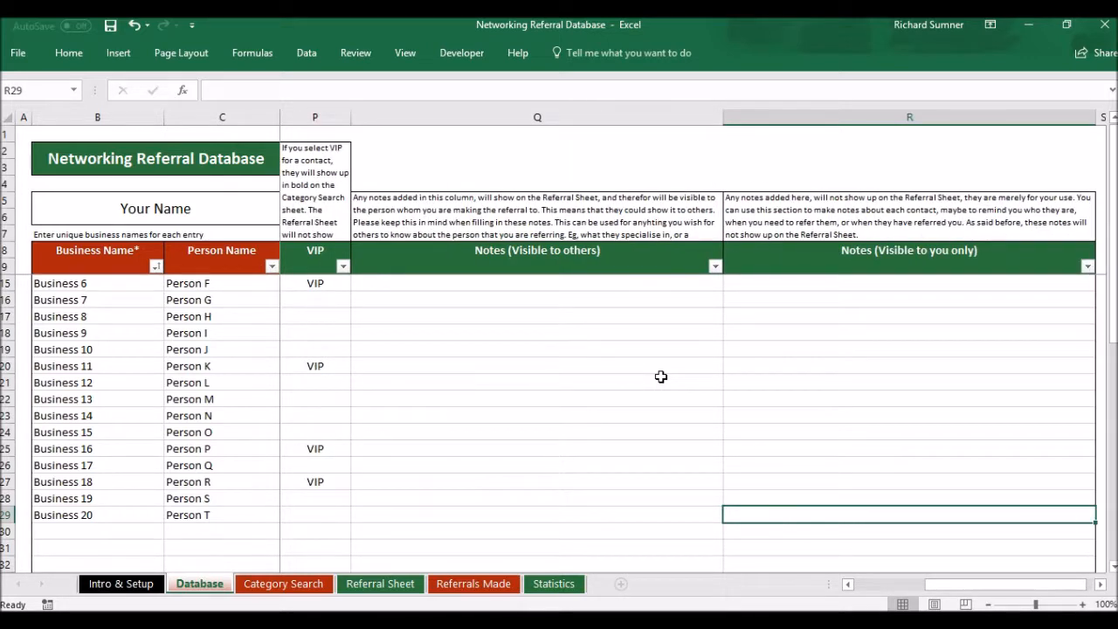
key(Left)
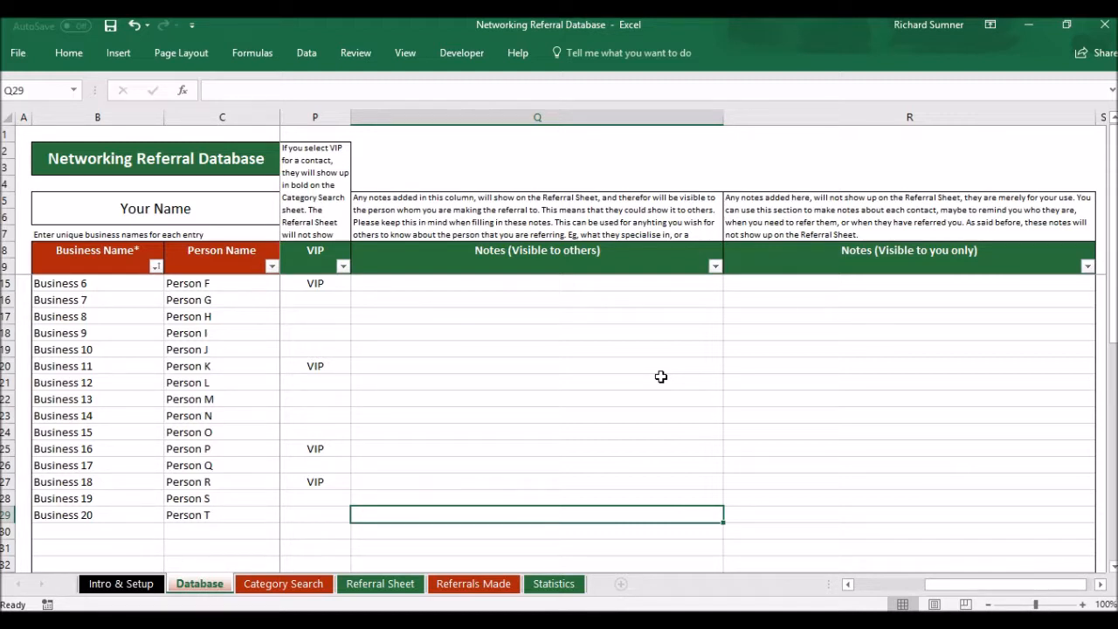
key(Tab)
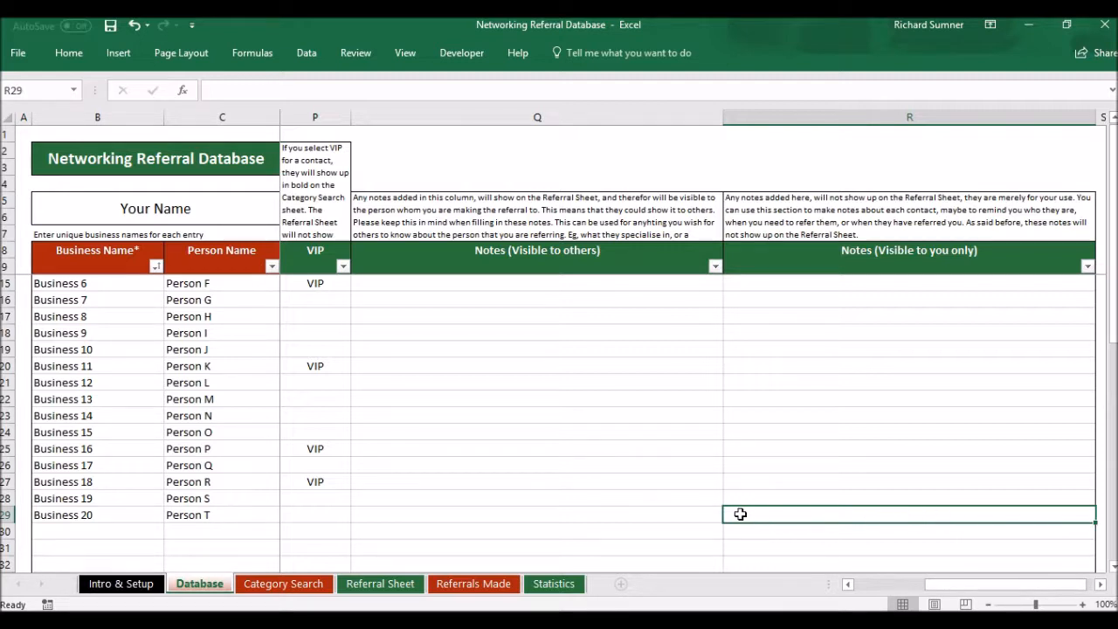
key(Left)
key(Left)
key(Left)
key(Left)
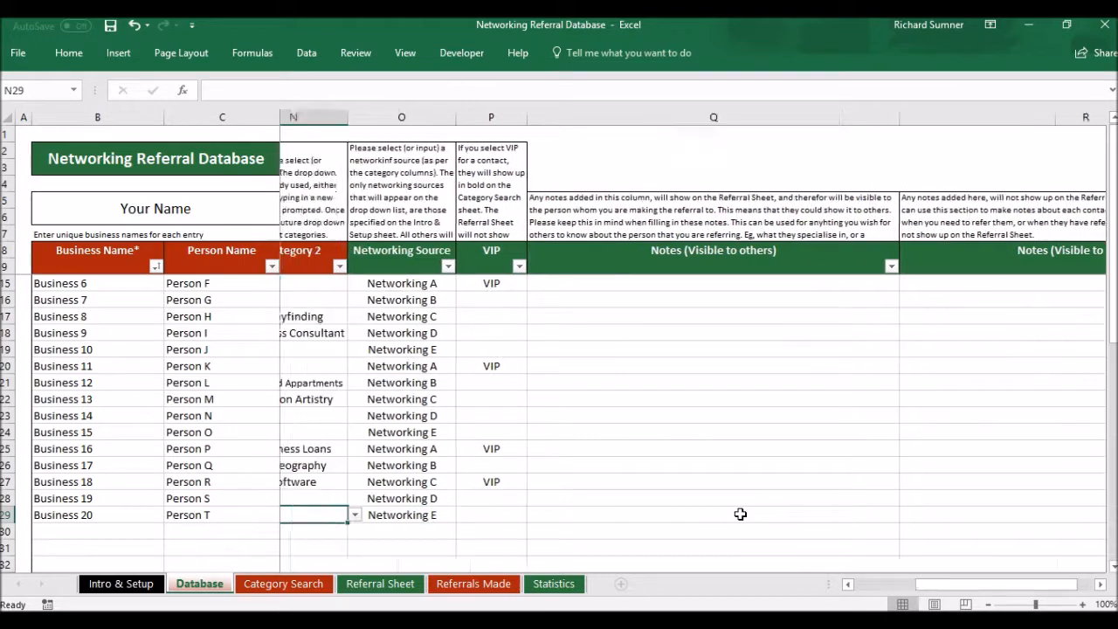
key(Right)
key(Right)
key(Right)
key(Right)
key(Right)
key(Right)
key(Left)
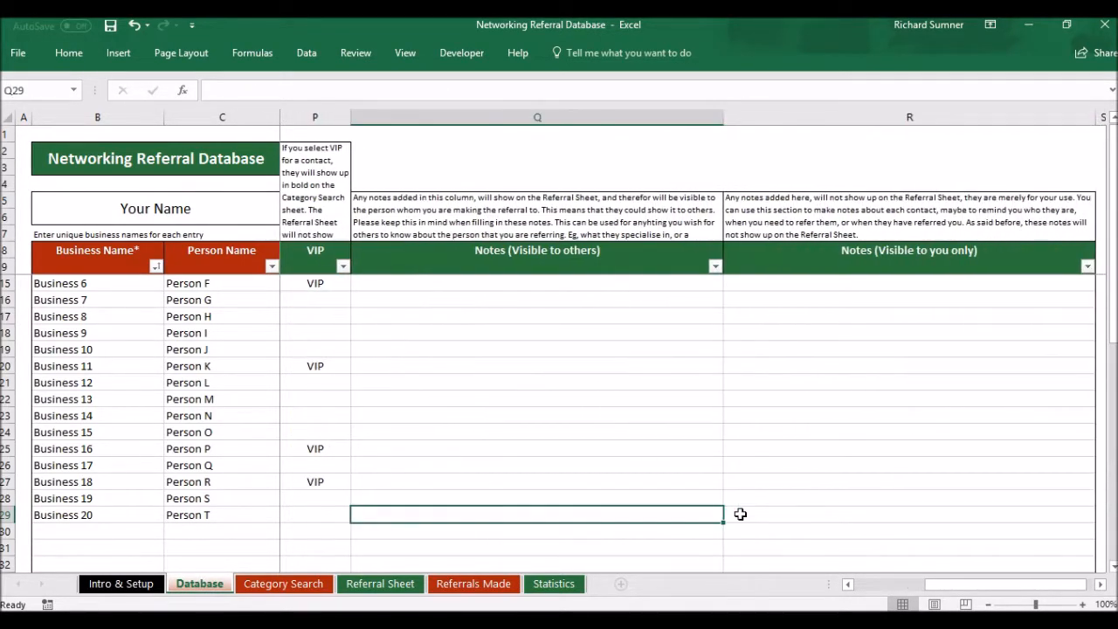
- Look over Business 20's entries from the category and Networking Source columns across to its notes fields
key(Left)
key(Left)
key(Left)
key(Left)
key(Right)
key(Right)
key(Right)
key(Right)
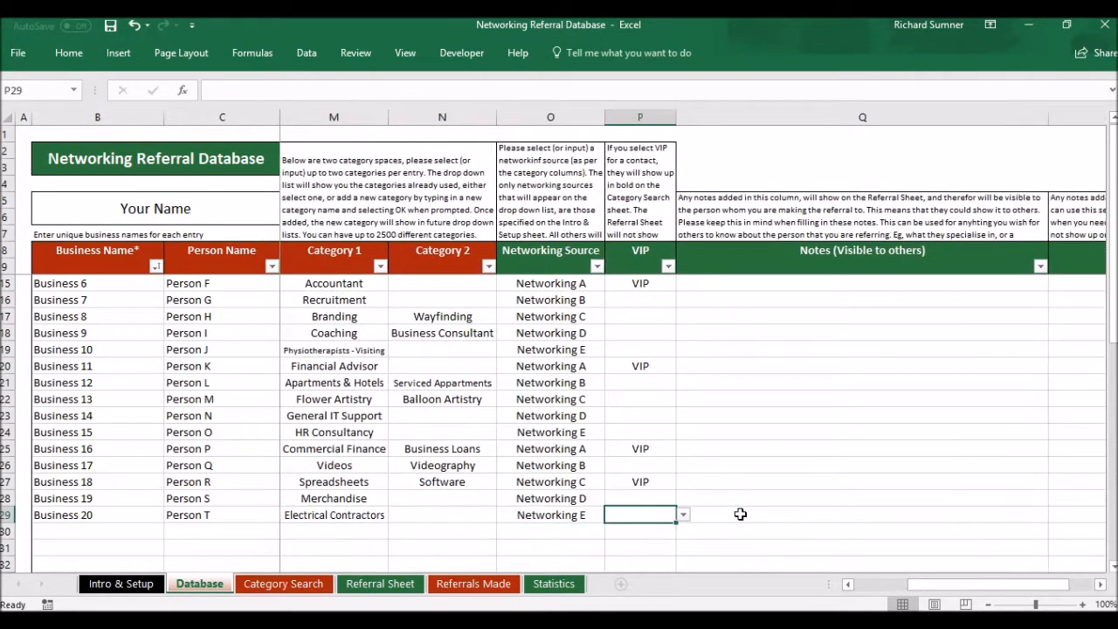
- Enter "Notes other will see" in the Notes (Visible to others) field for Business 18
key(Up)
key(Up)
key(Up)
key(Up)
key(Up)
key(Up)
key(Up)
key(Up)
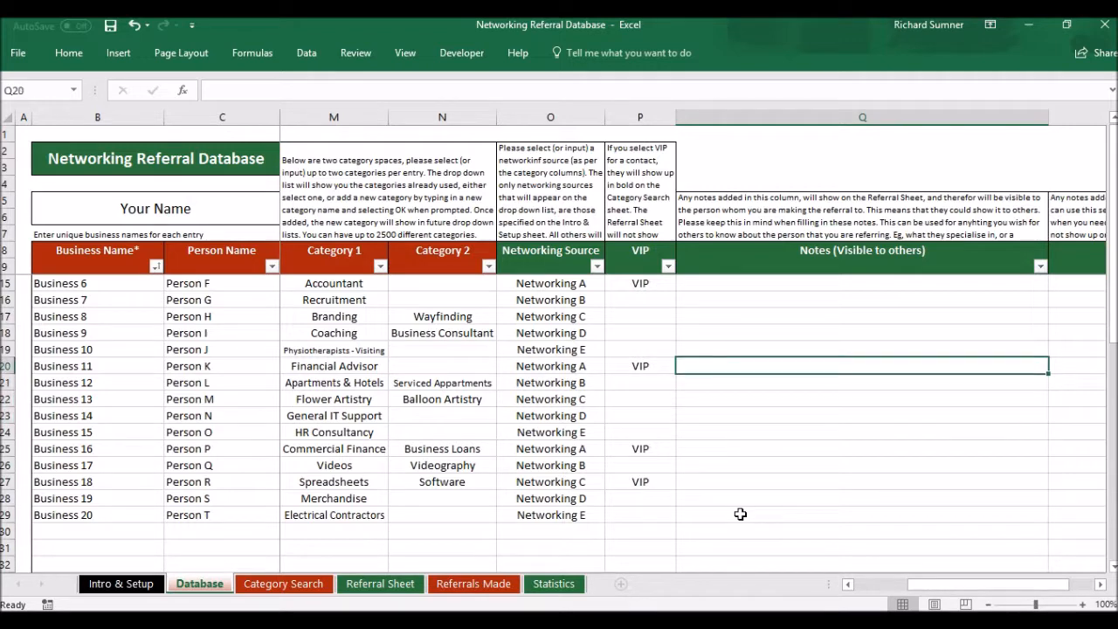
key(Down)
key(Down)
key(Down)
key(Down)
key(Down)
key(Down)
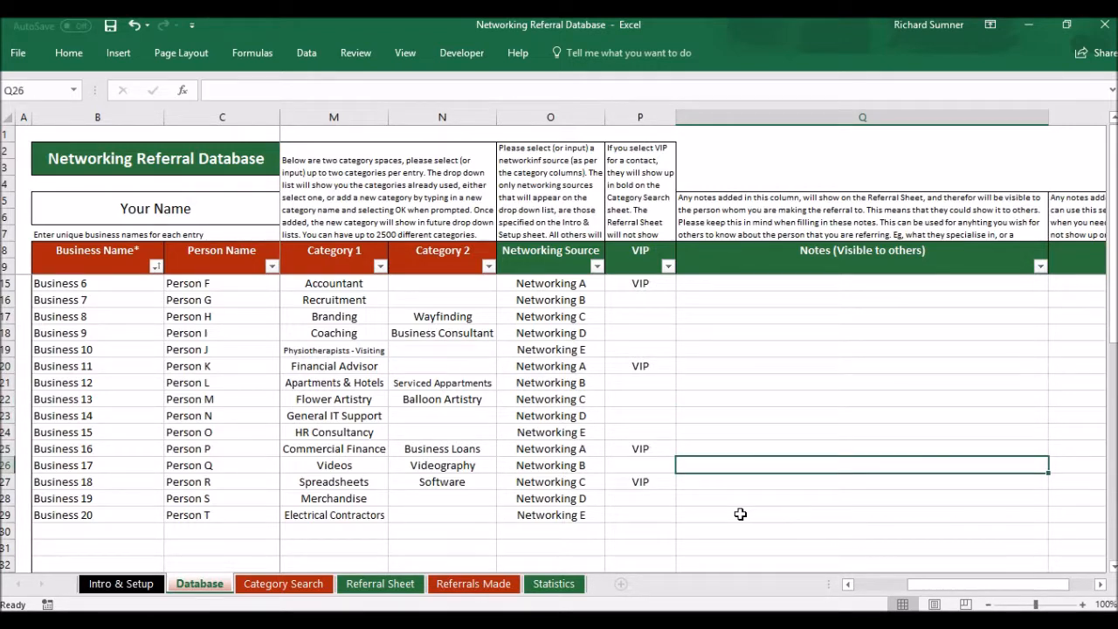
text(Notes other will see)
key(Tab)
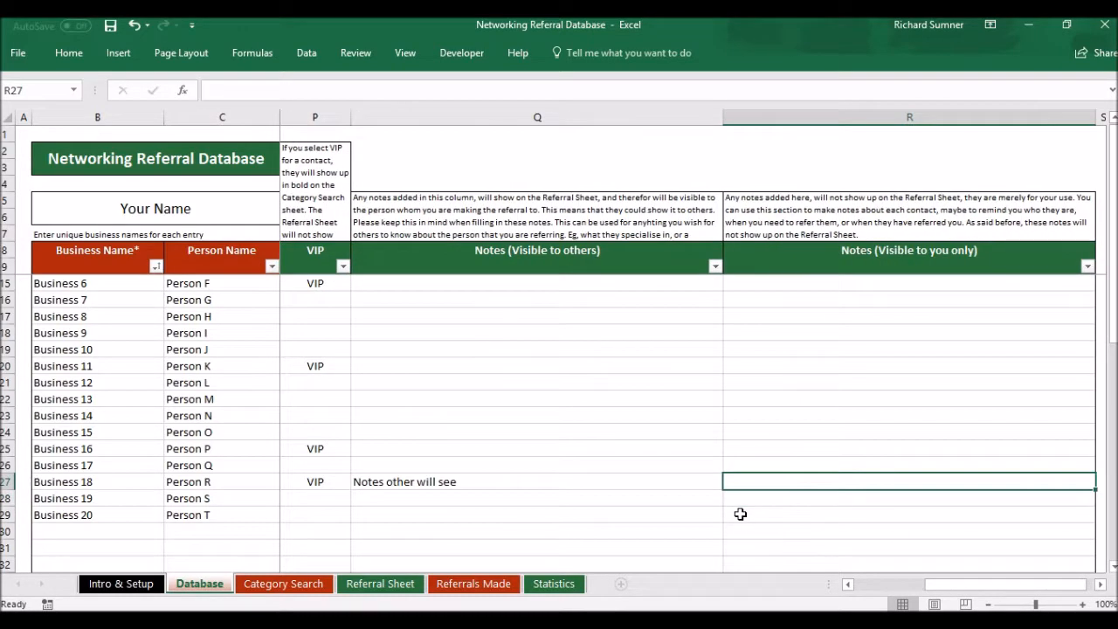
- Enter a private note beginning "Notes others" in Business 18's Notes (Visible to you only) field
text(Notes others)
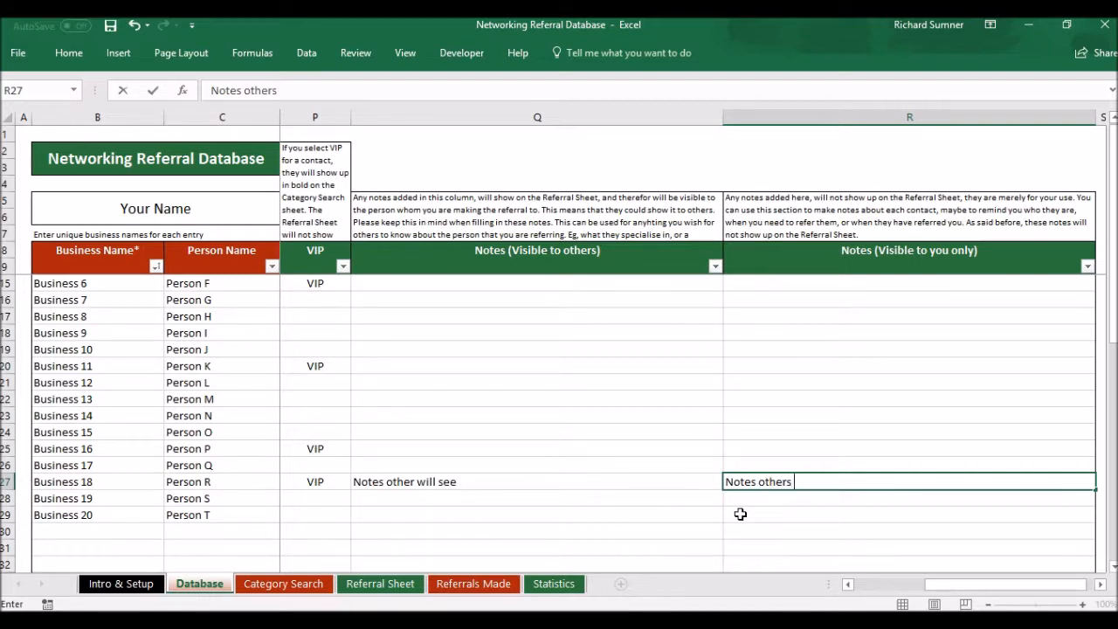
text(ee)
key(Return)
- Look back across the database columns and go to the first empty Business Name cell below Business 20
key(Left)
key(Left)
key(Left)
key(Left)
key(Left)
key(Left)
key(Left)
key(Left)
key(Left)
key(Left)
key(Left)
key(Left)
key(Left)
key(Left)
key(Left)
key(Left)
key(Left)
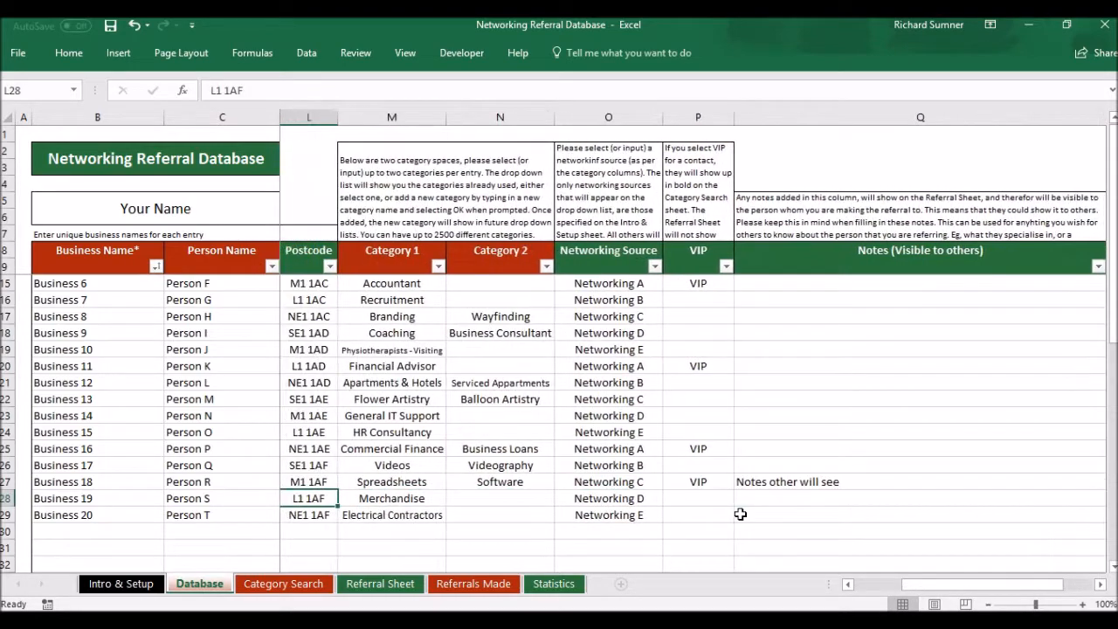
key(Up)
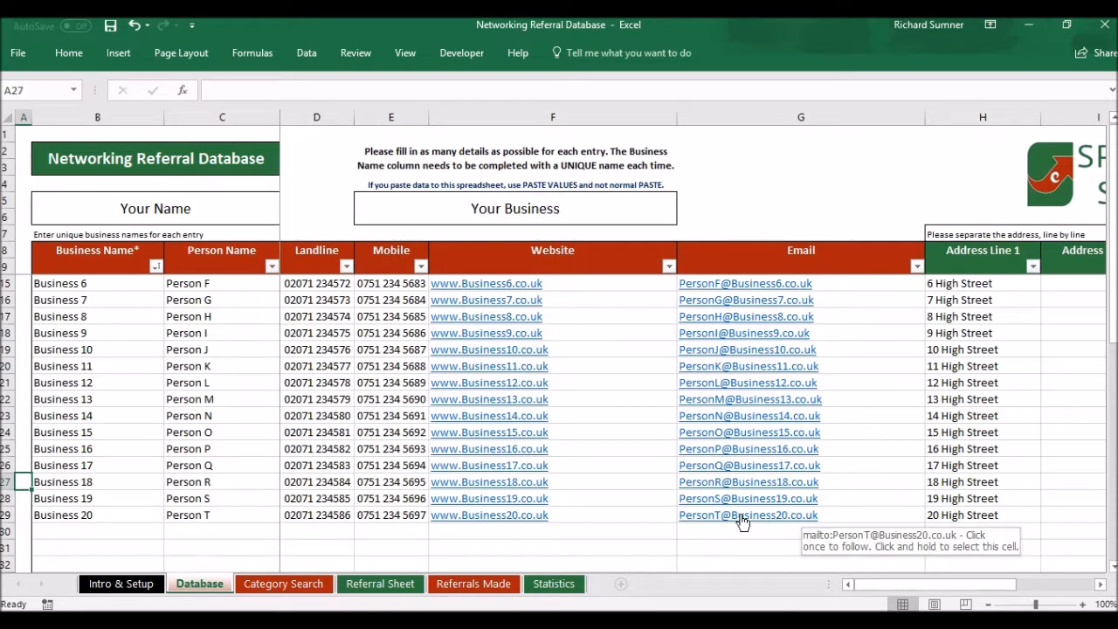
key(Down)
key(Down)
key(Down)
key(Right)
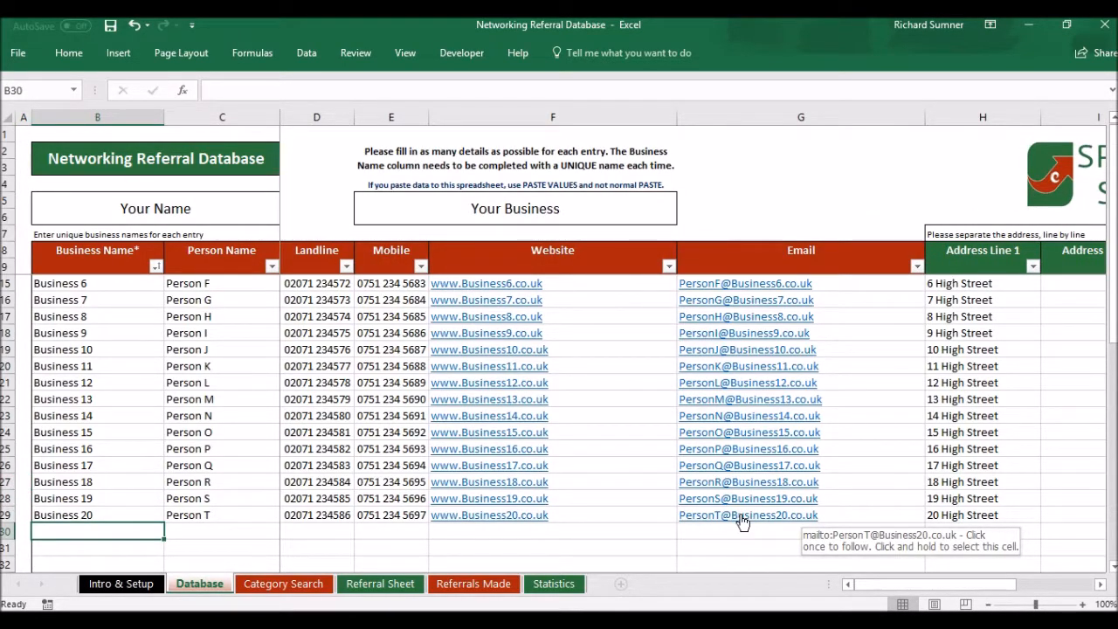
- Check how far the Business Name column extends and return to cell A1 of the Database sheet
key(ctrl+Down)
key(ctrl+Up)
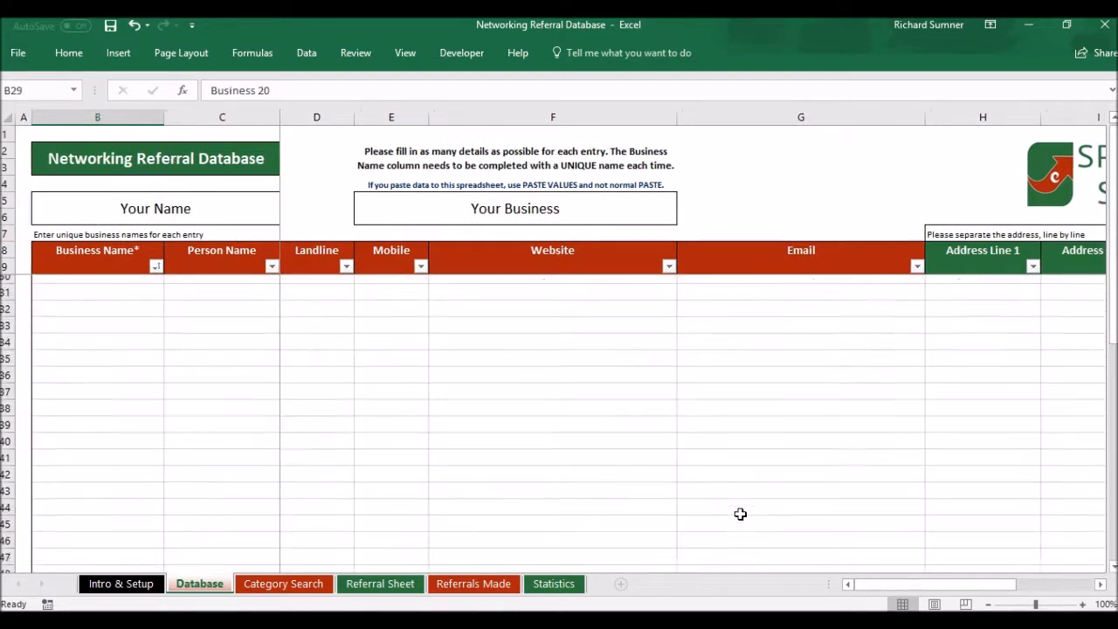
key(ctrl+Up)
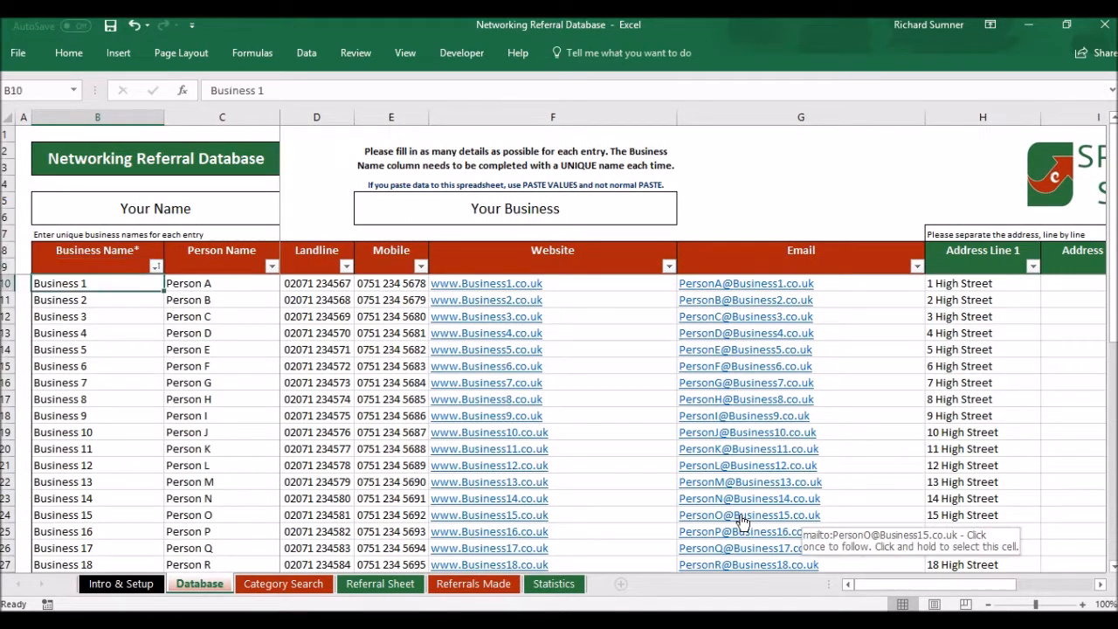
key(ctrl+Up)
key(ctrl+Up)
key(ctrl+Up)
key(ctrl+Up)
key(ctrl+Up)
key(ctrl+Left)
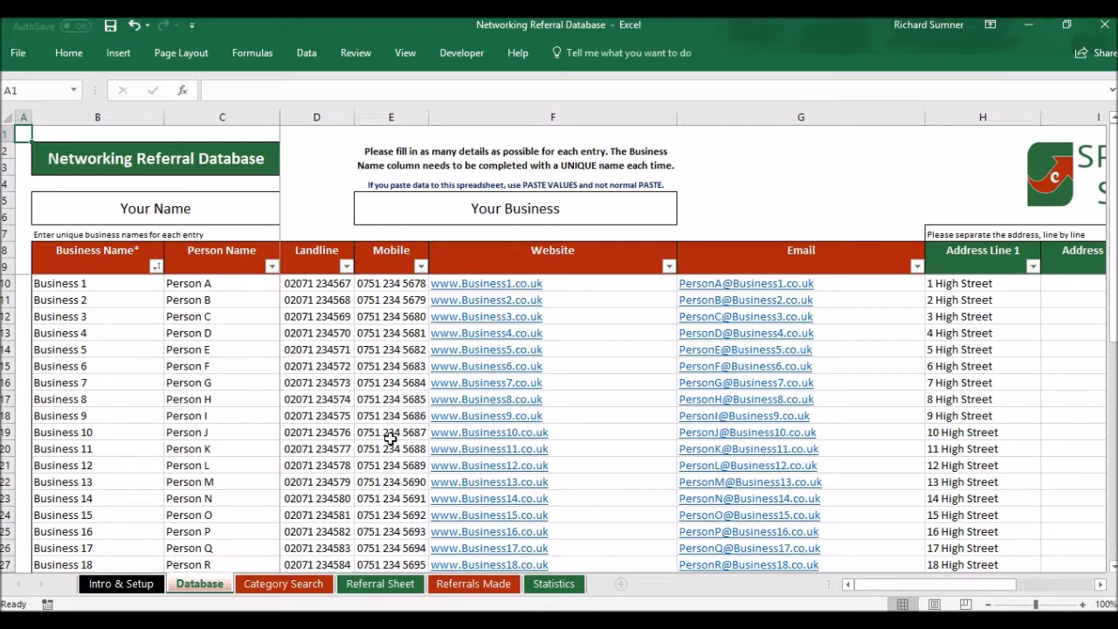
- On the Category Search sheet, set the search category to Spreadsheets
click(295, 588)
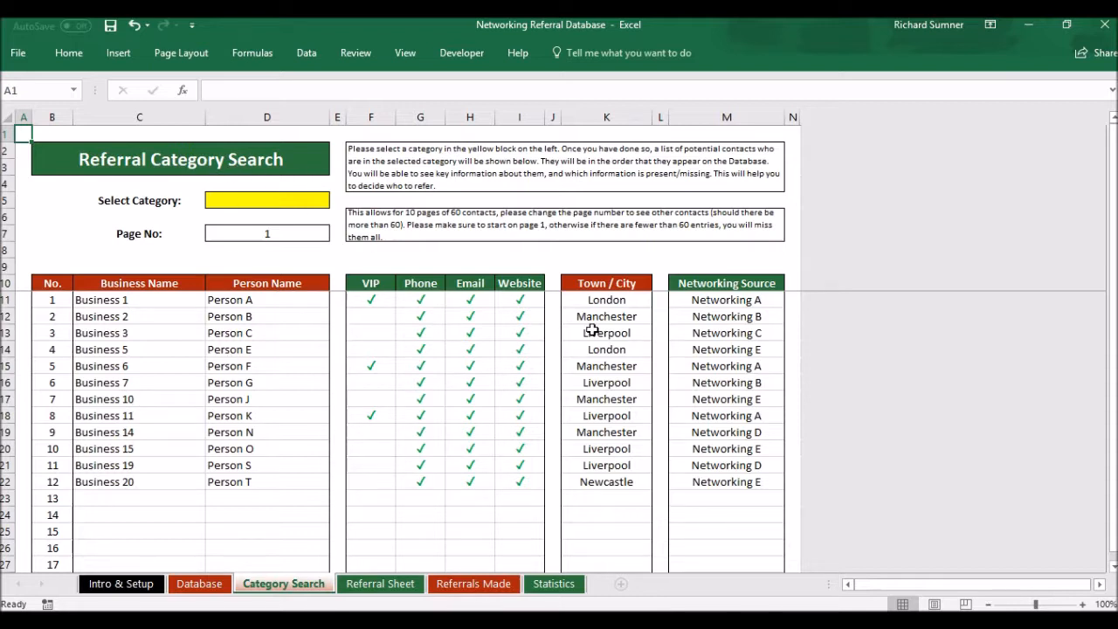
click(312, 205)
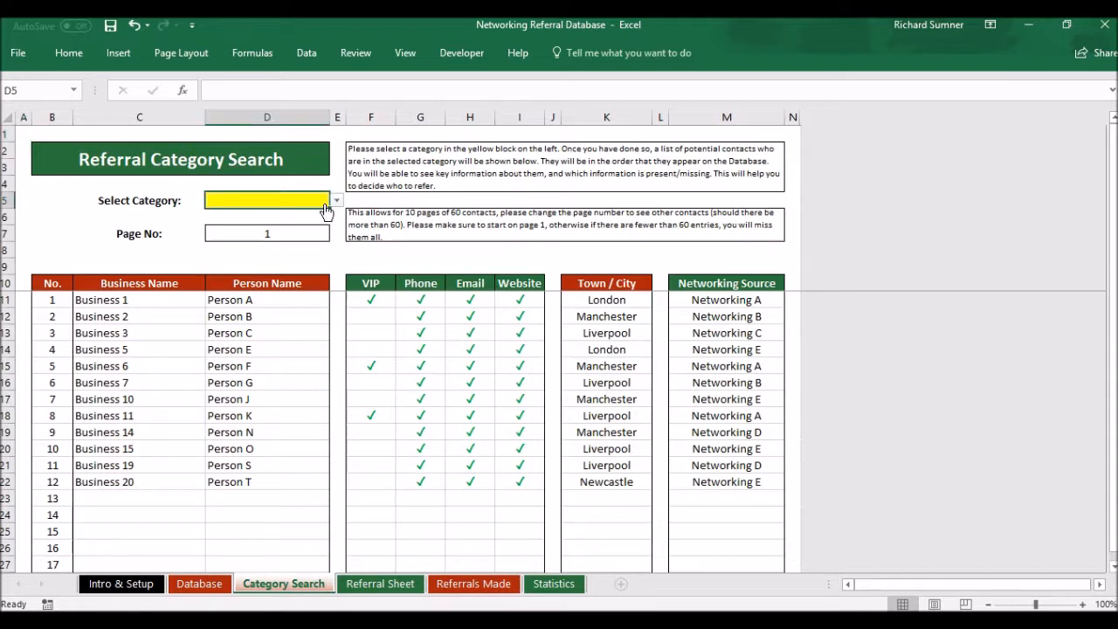
click(337, 202)
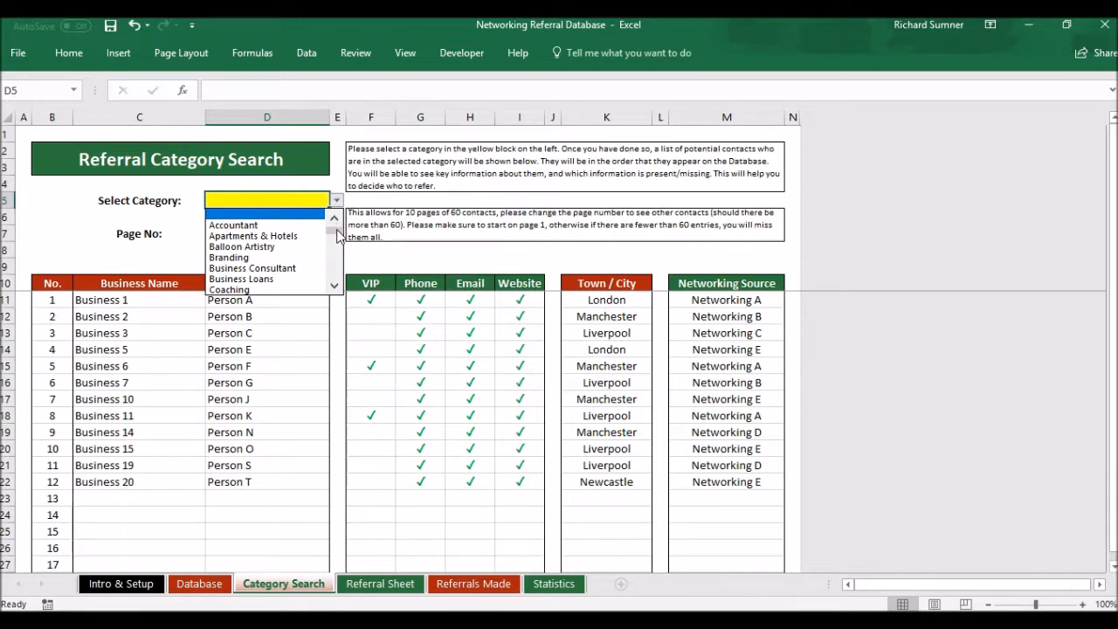
drag(336, 289, 337, 290)
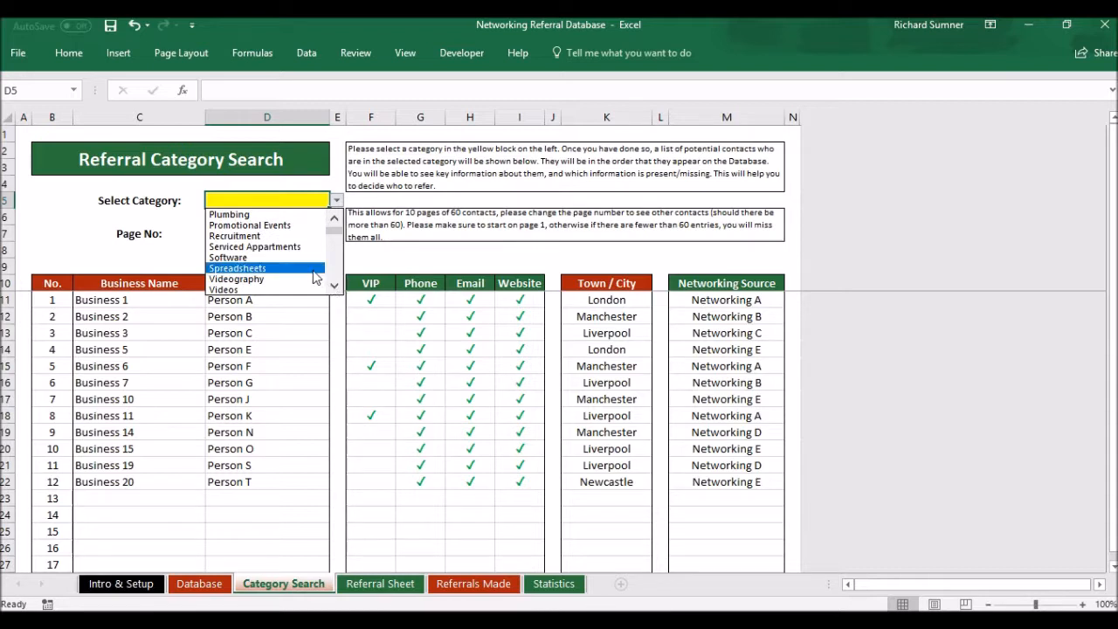
click(313, 269)
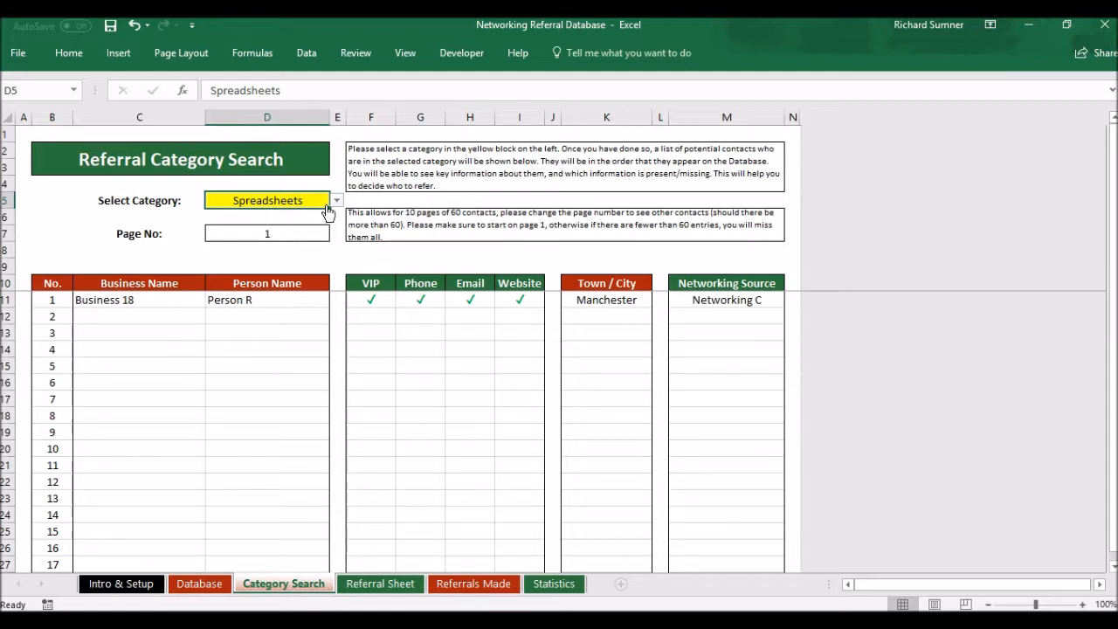
- Change the search category to Business Consultant
click(336, 201)
drag(335, 225, 335, 226)
drag(335, 287, 336, 289)
click(336, 290)
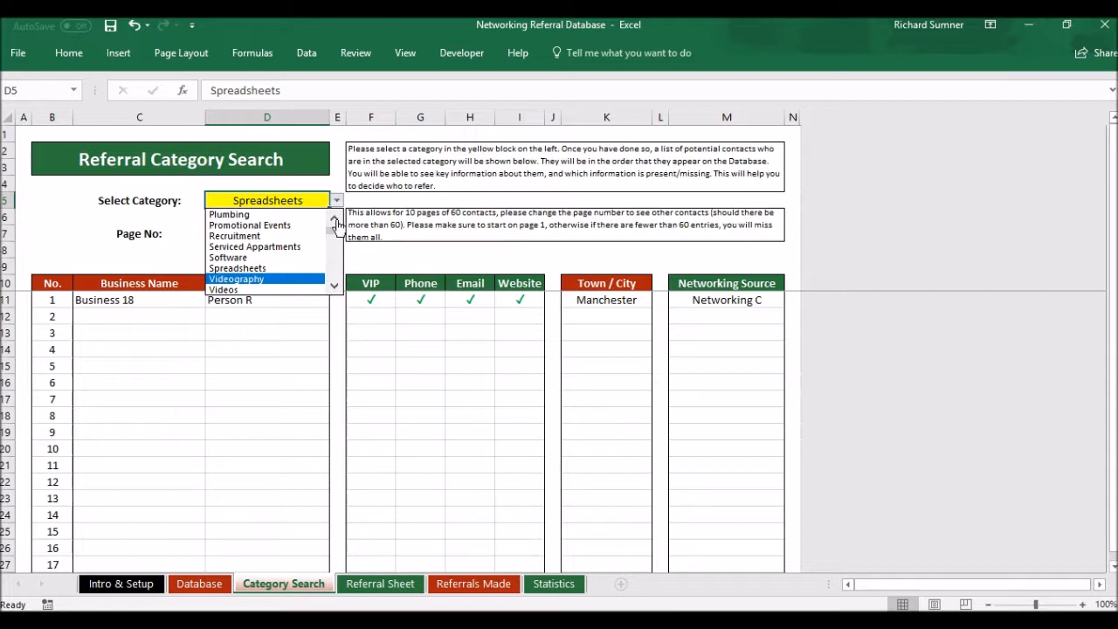
drag(337, 221, 337, 221)
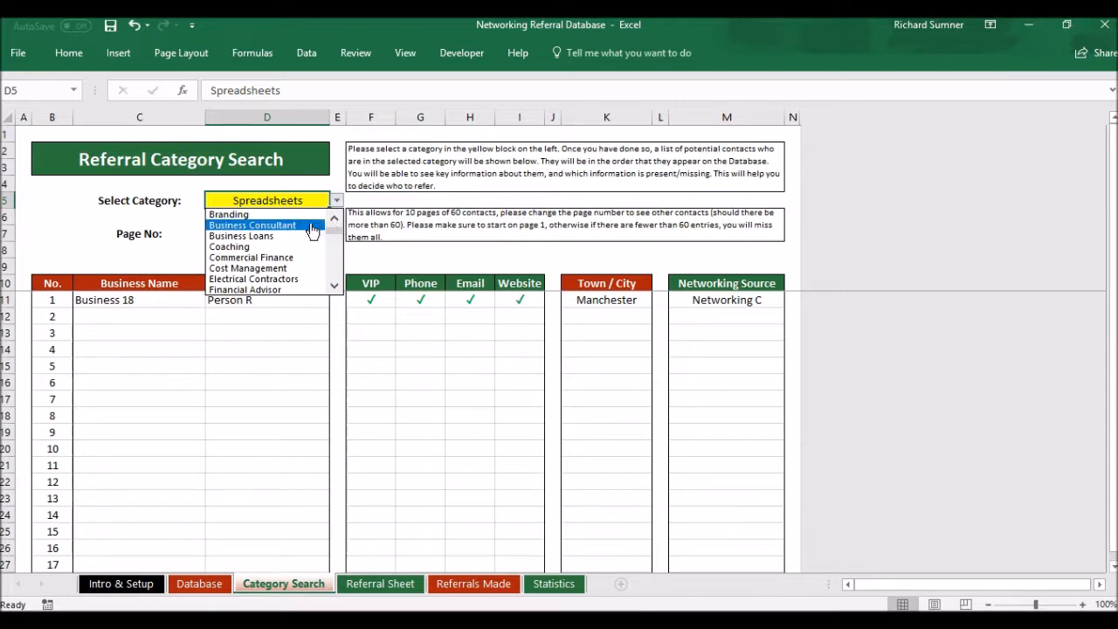
click(313, 226)
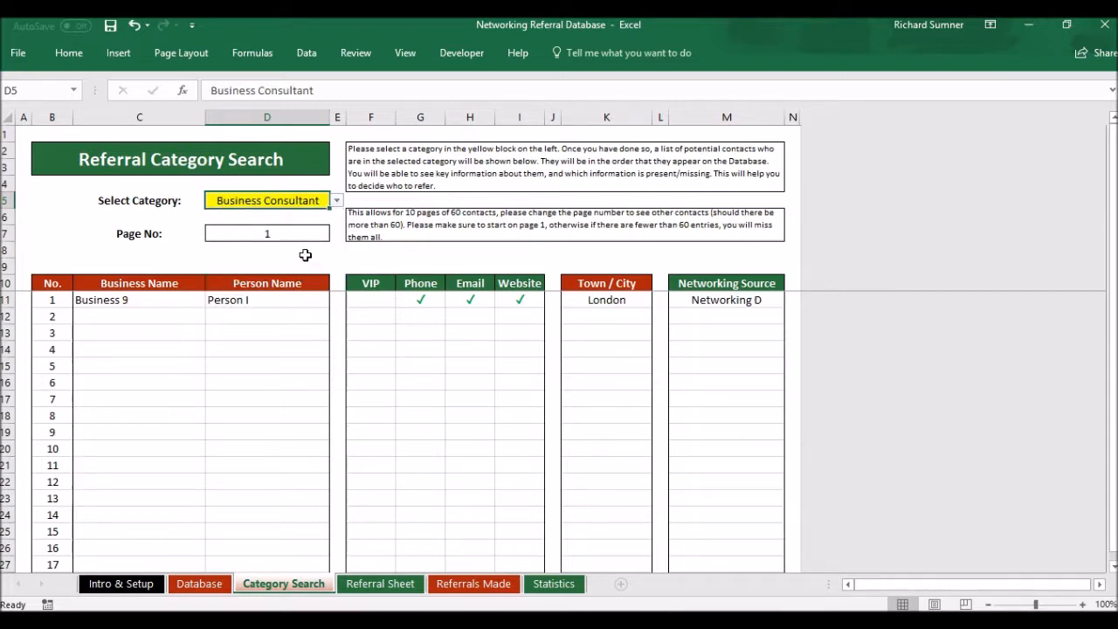
- Set the search category back to Spreadsheets
click(336, 200)
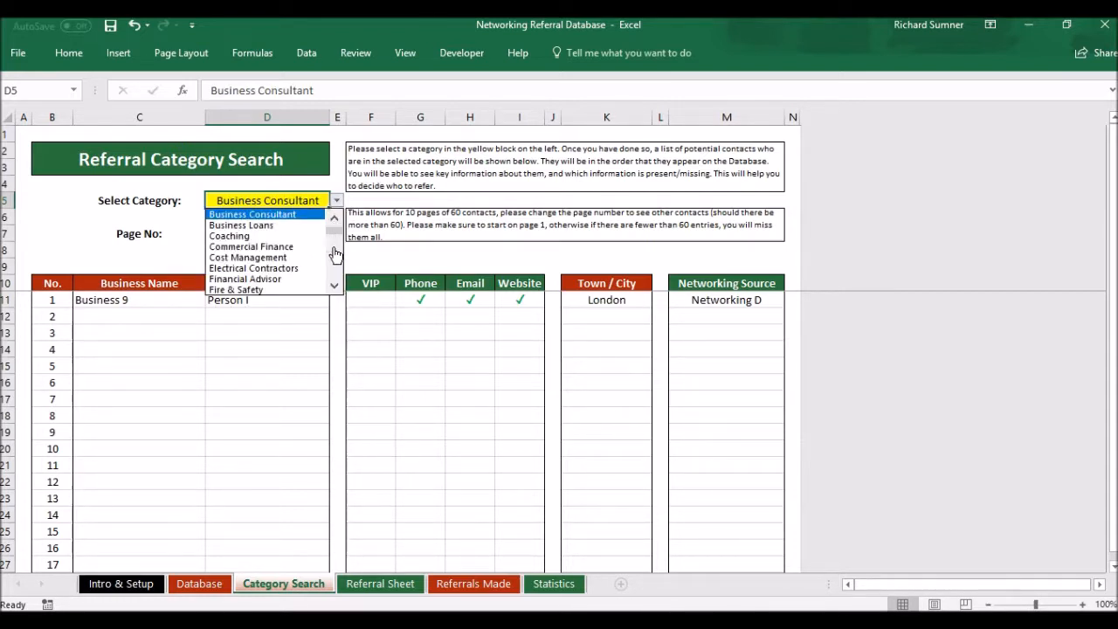
drag(335, 291, 334, 291)
click(315, 279)
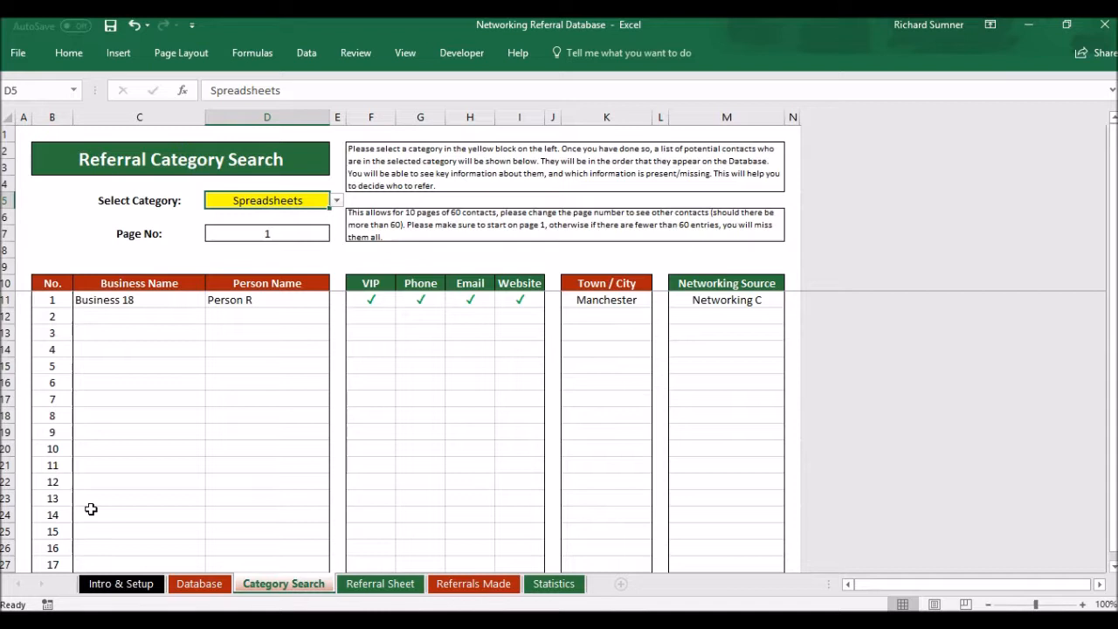
- Examine the full set of numbered result rows on page 1 of the category search
scroll(91, 510, down, 1)
click(276, 235)
scroll(293, 311, down, 13)
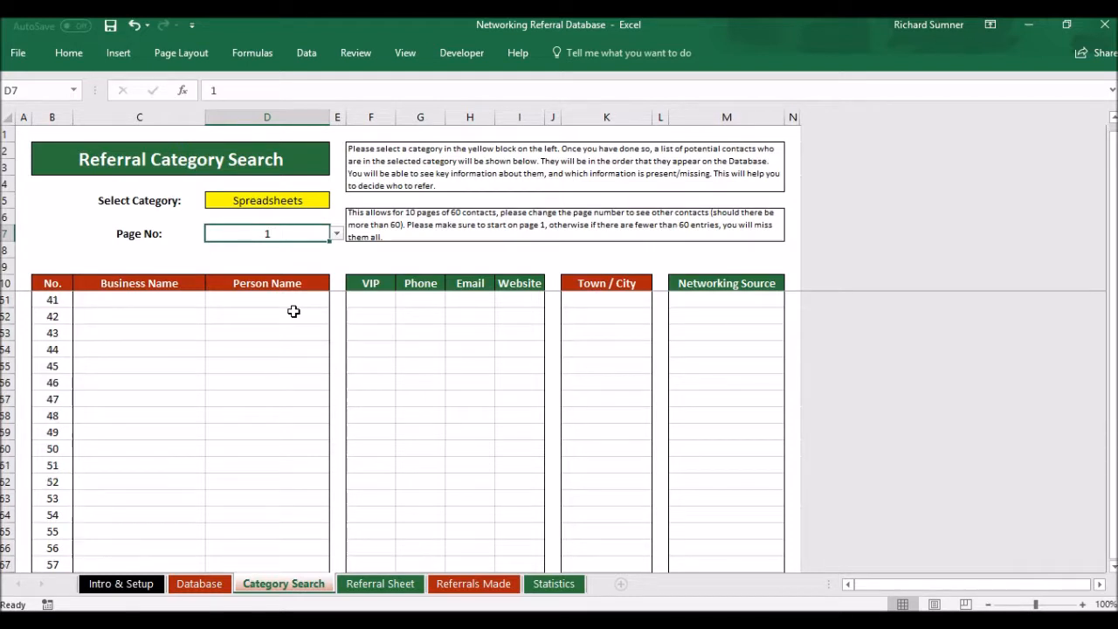
scroll(293, 311, down, 8)
scroll(294, 310, up, 5)
scroll(294, 323, up, 2)
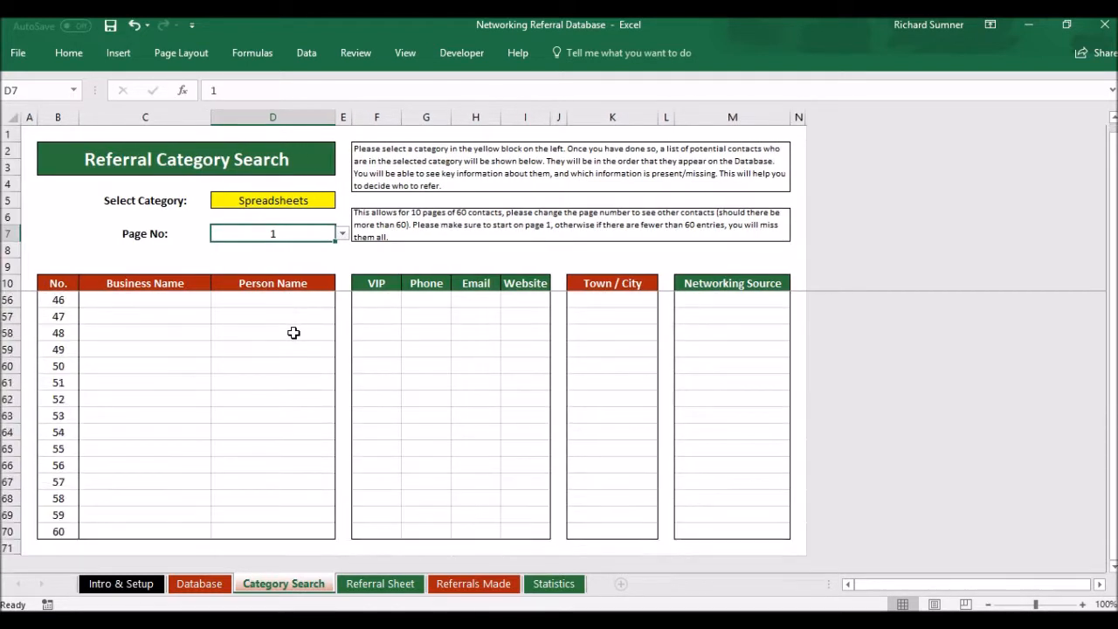
scroll(293, 333, up, 15)
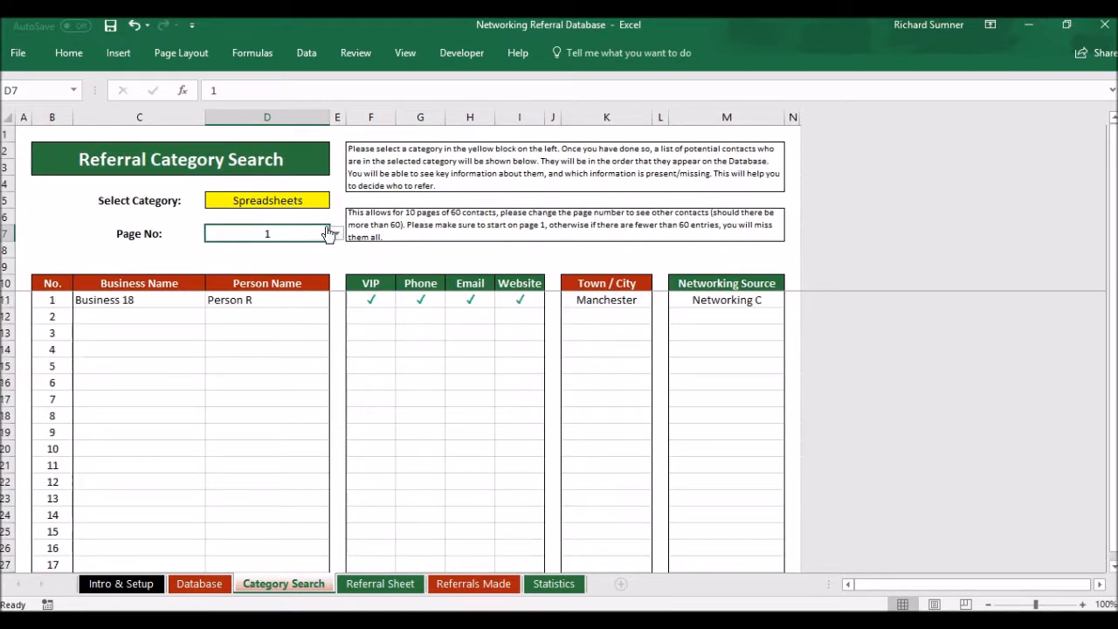
- Switch the category search results to page 2 and return to page 1
click(336, 233)
click(317, 260)
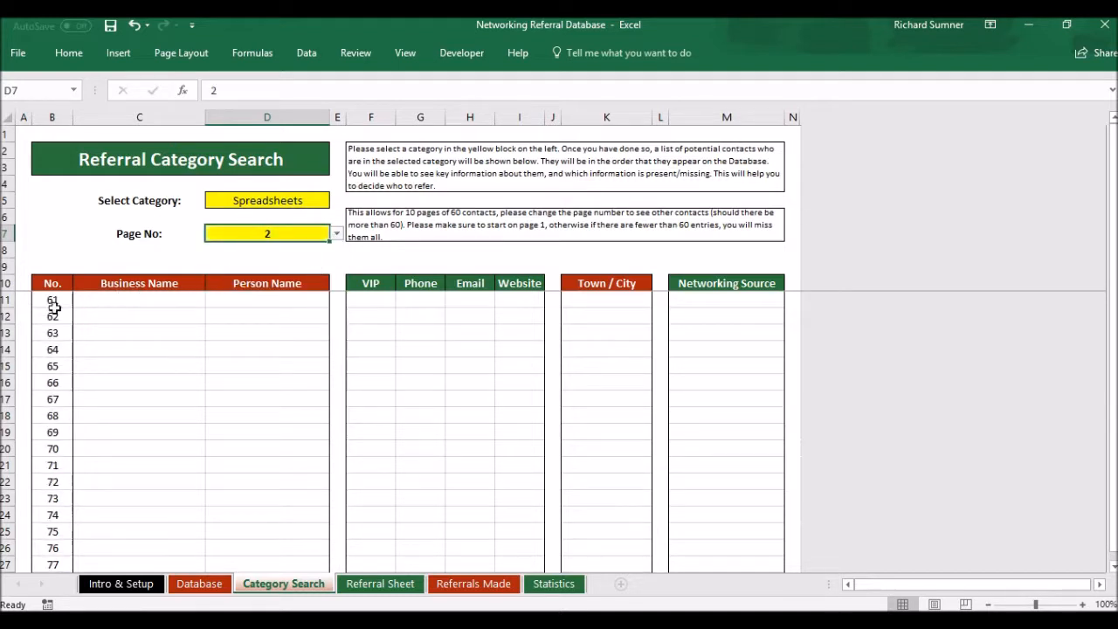
click(335, 233)
click(334, 251)
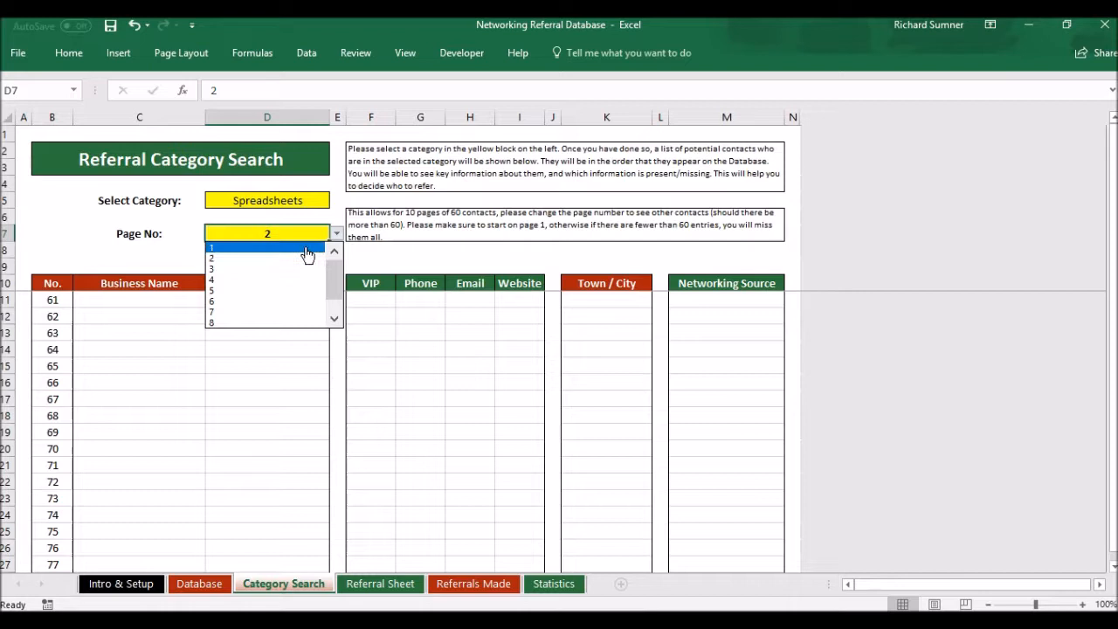
click(307, 249)
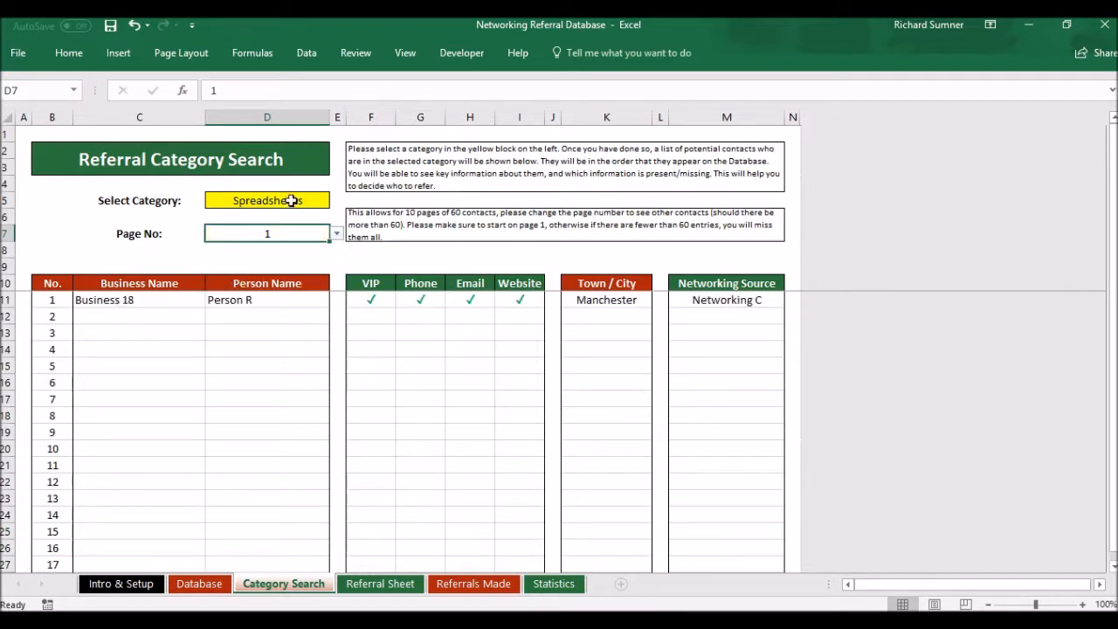
- Look through the Spreadsheets search results once more and return to cell A1
scroll(138, 331, down, 6)
scroll(138, 331, down, 4)
scroll(138, 331, up, 10)
click(22, 133)
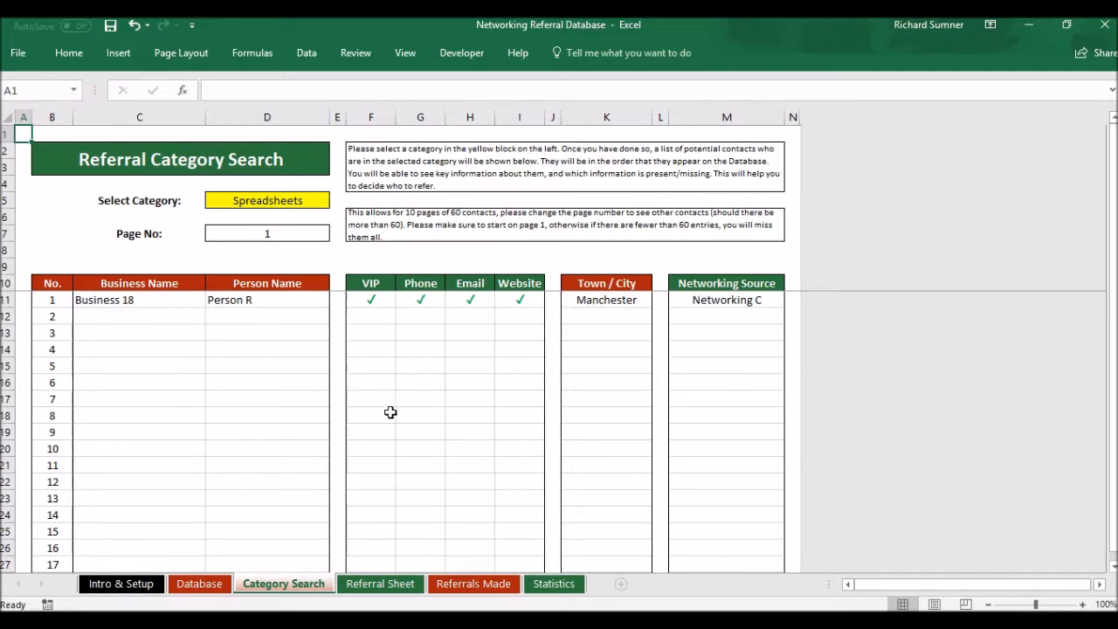
- On the Referral Sheet, examine the businesses offered for Select Referral, leaving the selection blank
click(405, 593)
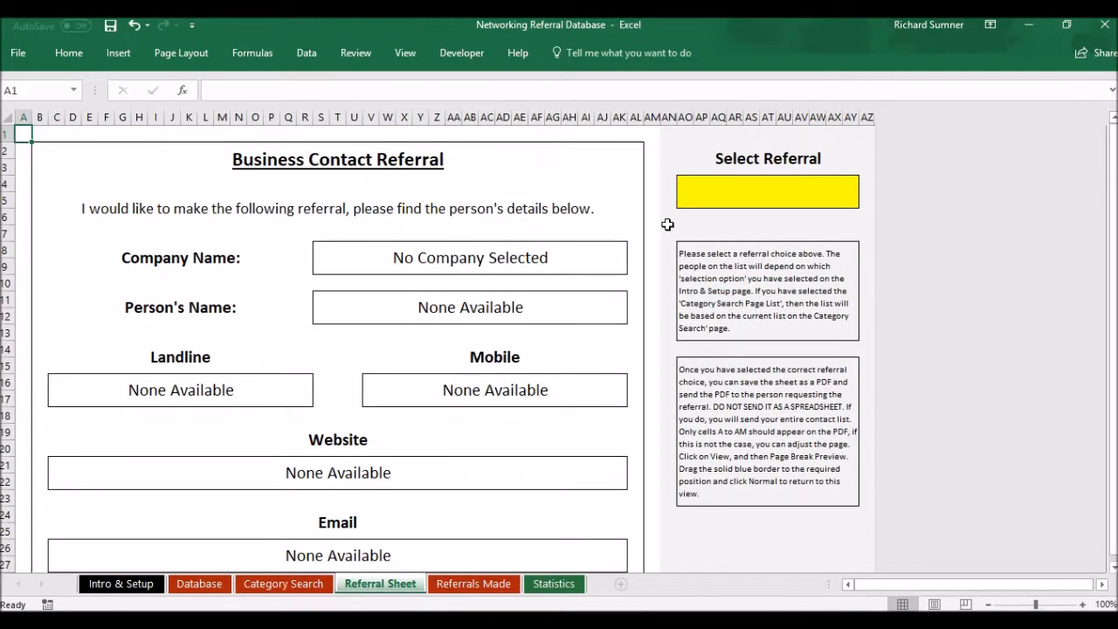
click(794, 190)
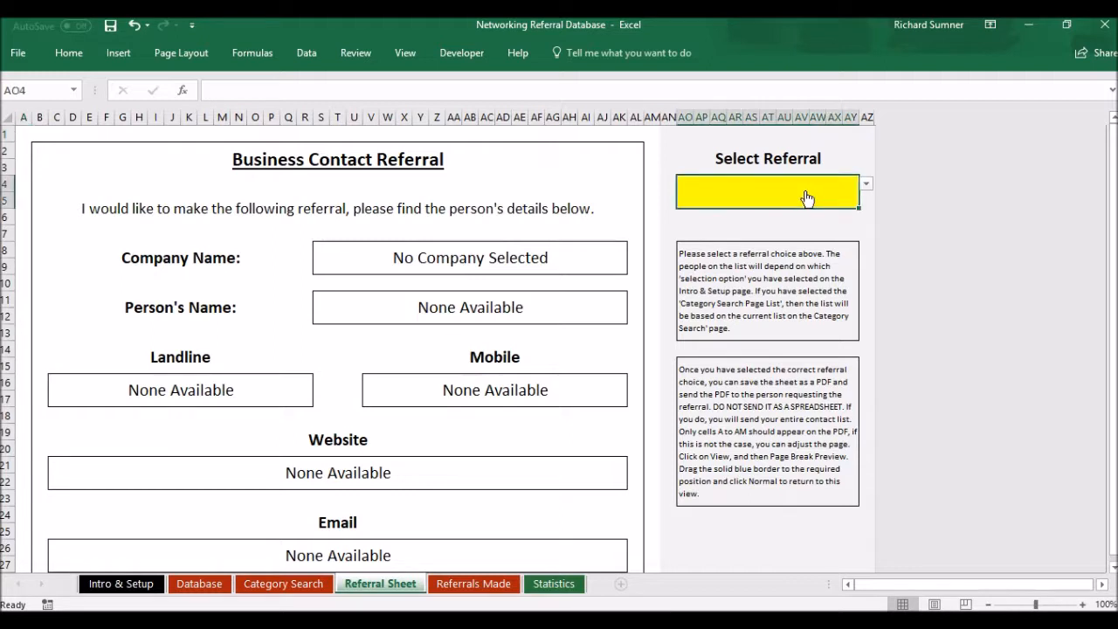
click(864, 187)
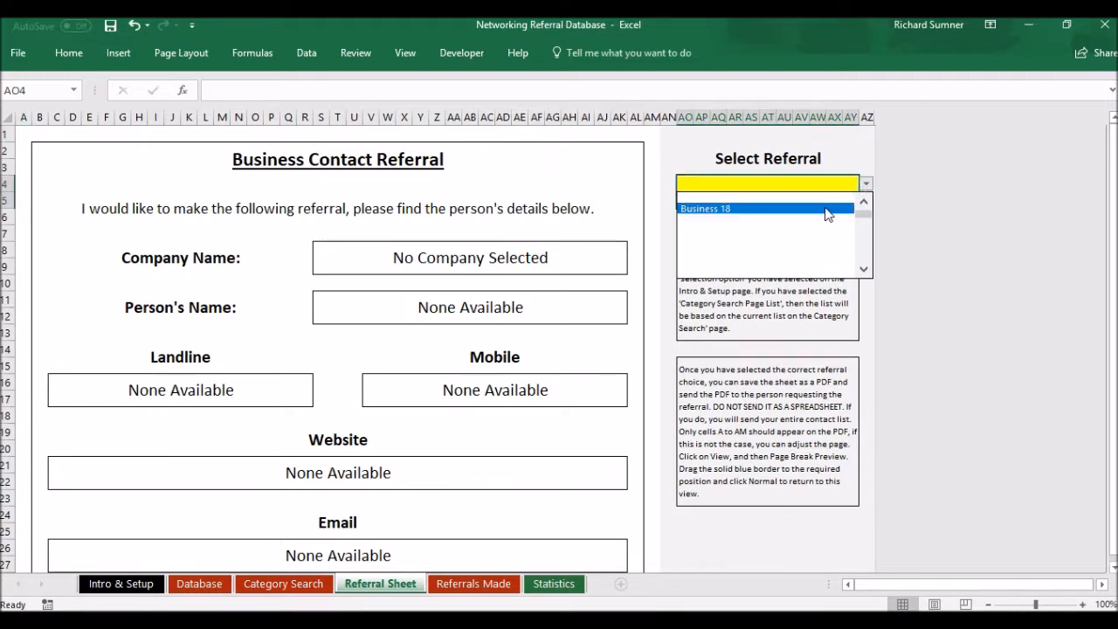
click(825, 188)
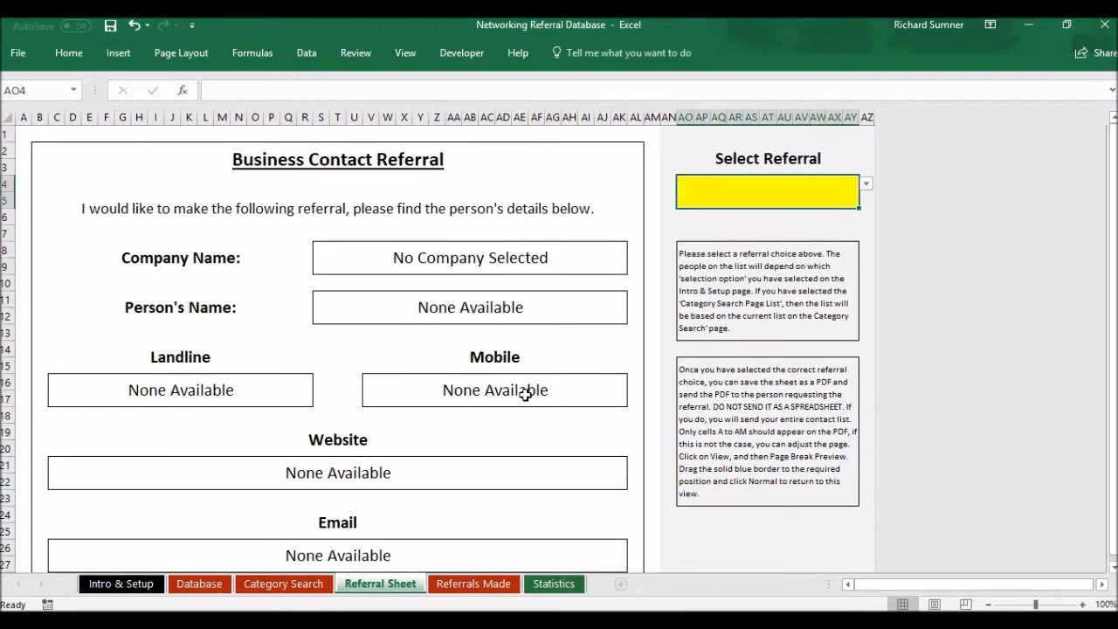
- Compare the Category Search list with the List Type selection on the Intro & Setup sheet
click(284, 584)
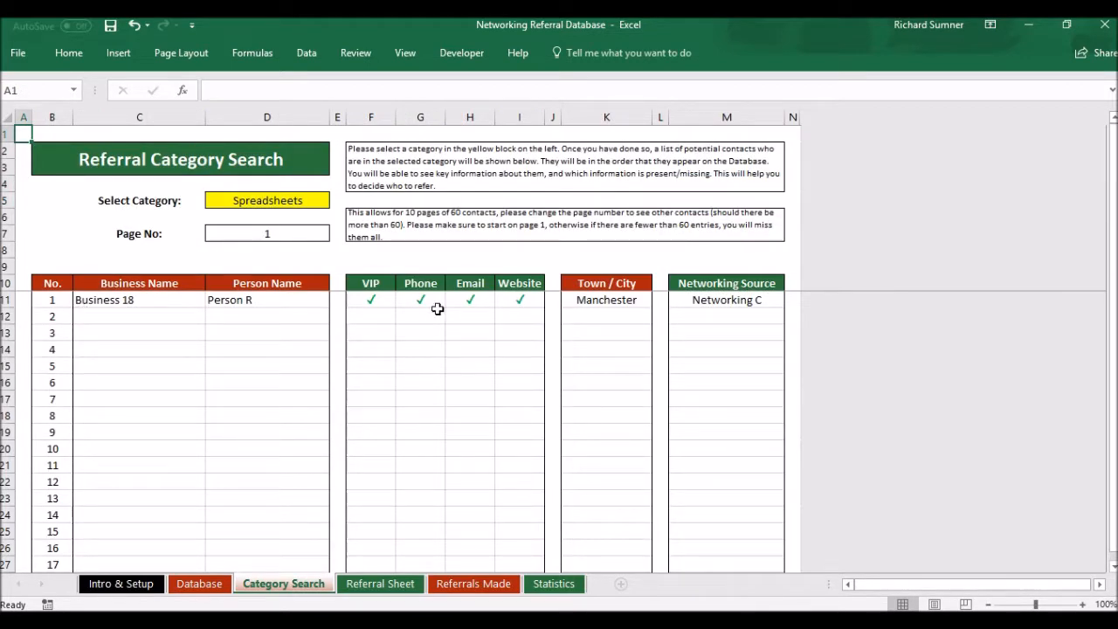
click(121, 584)
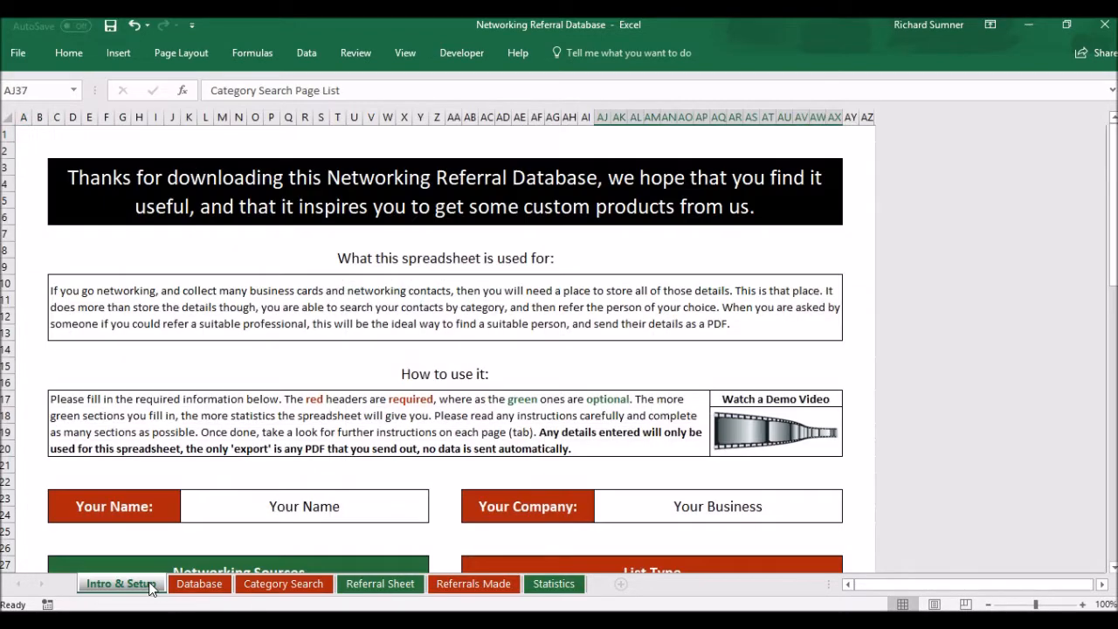
scroll(526, 437, down, 6)
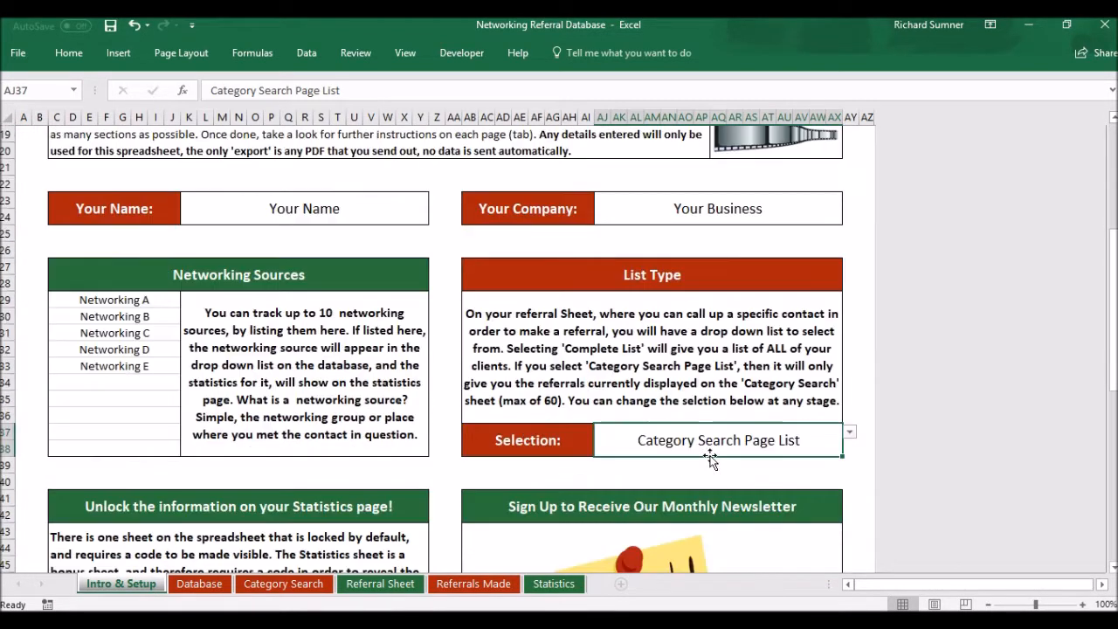
- Set the List Type selection to Complete List and examine the businesses offered for Select Referral on the Referral Sheet
click(849, 432)
click(820, 446)
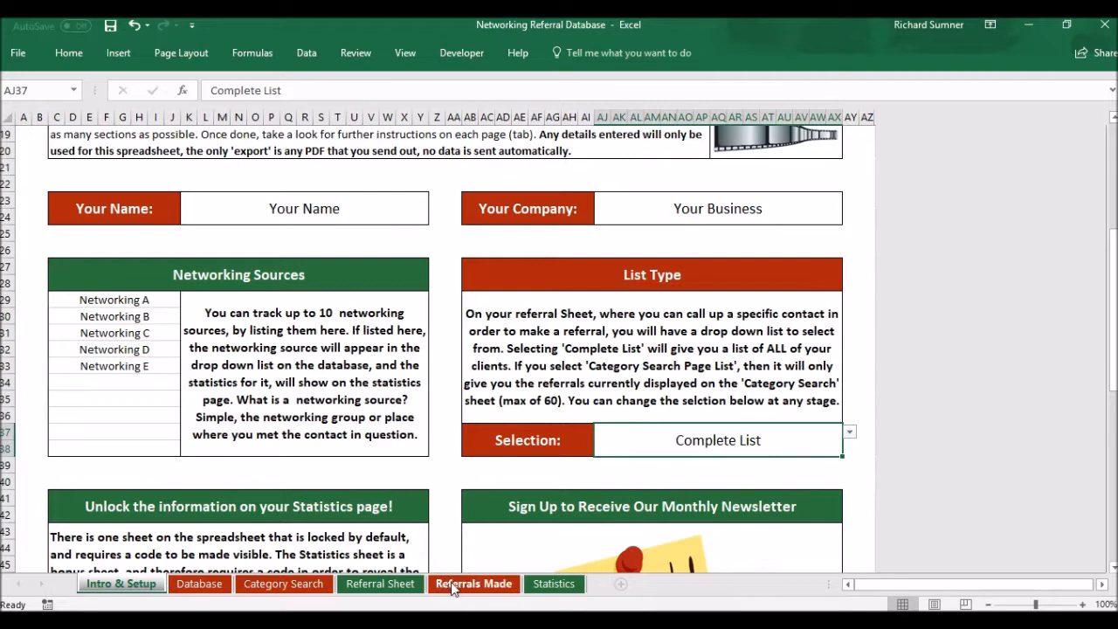
click(380, 583)
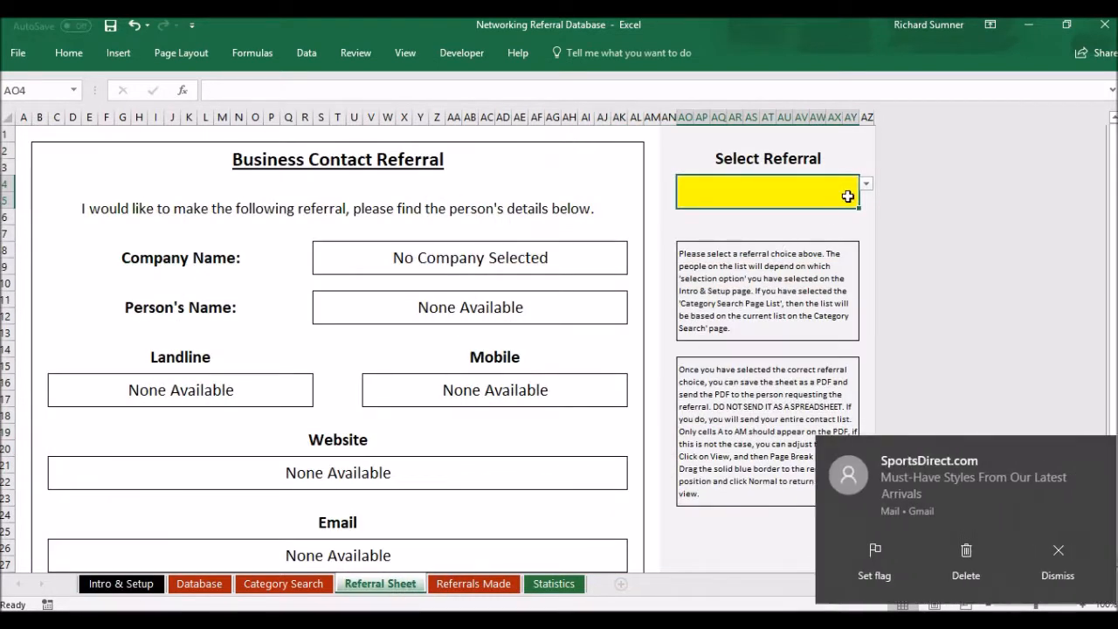
click(1098, 456)
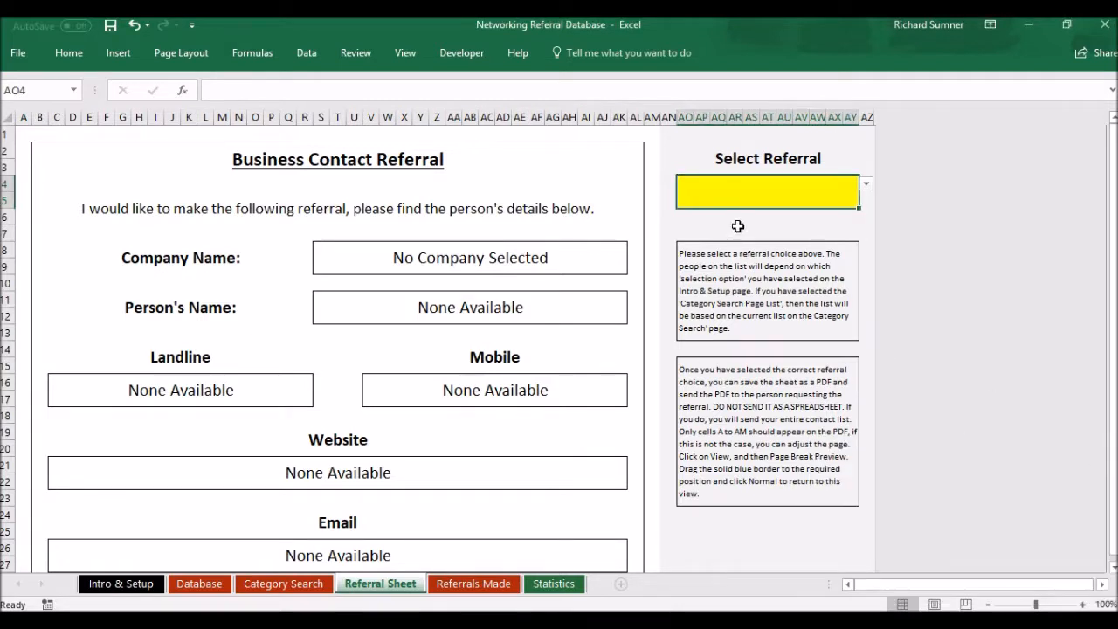
click(865, 186)
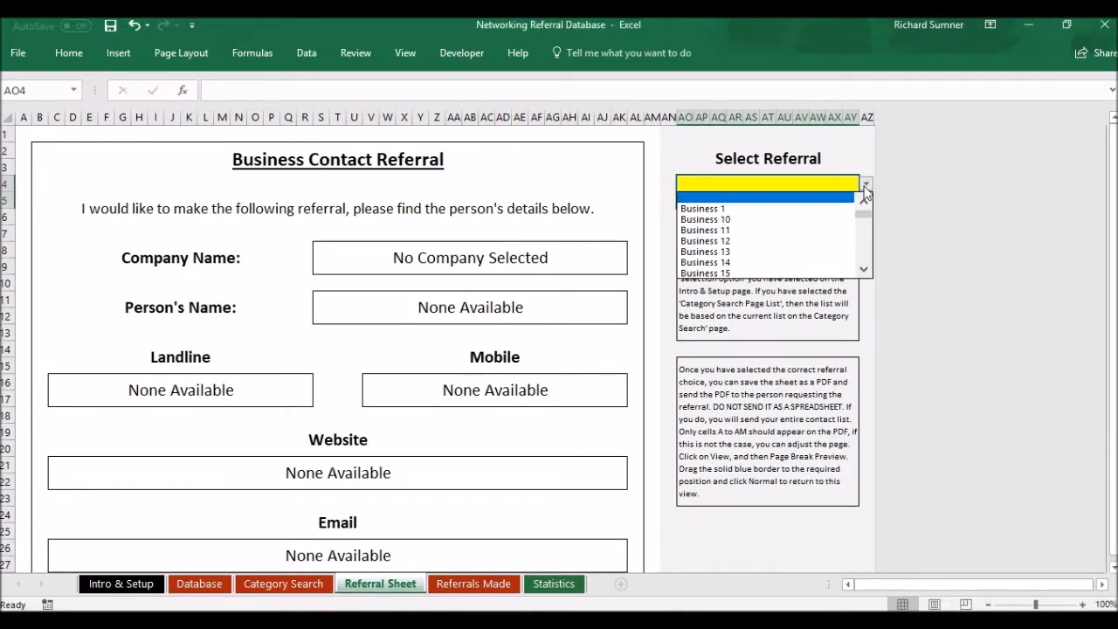
click(791, 186)
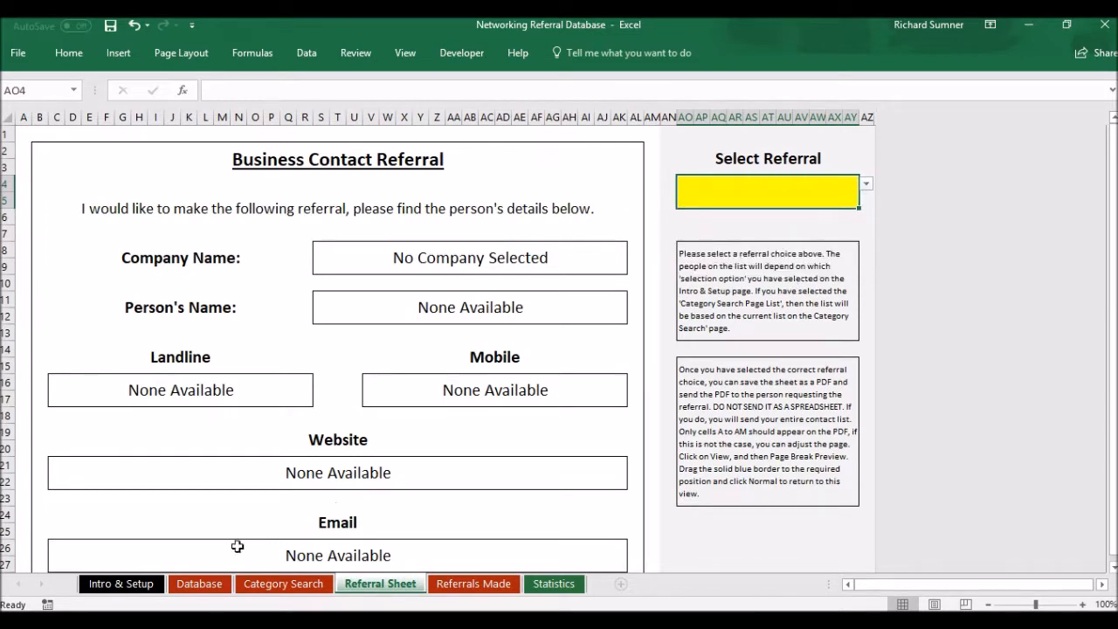
- On the Intro & Setup sheet, set the List Type selection to Category Search Page List
click(155, 584)
click(849, 434)
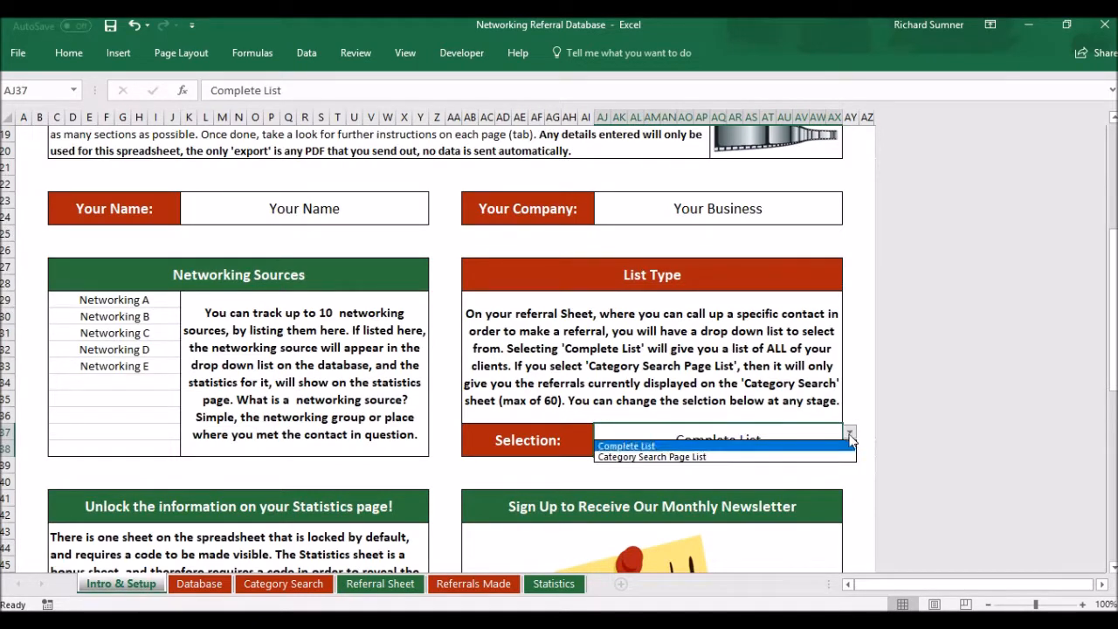
click(817, 457)
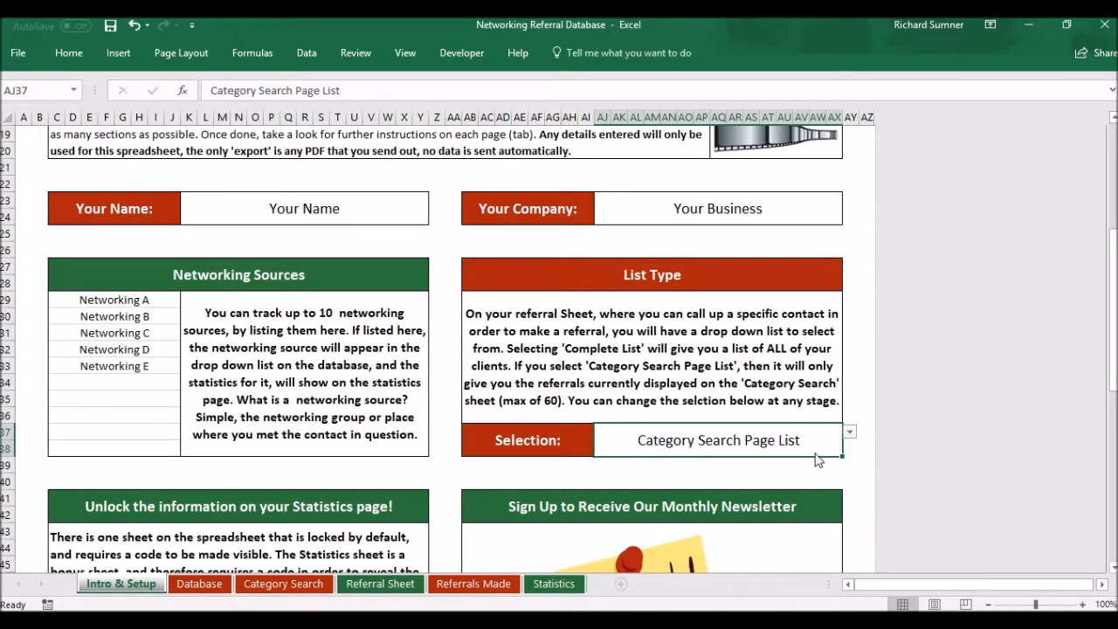
- Select Business 18 as the referral on the Referral Sheet and review the contact details, notes and sign-off
click(380, 584)
click(866, 184)
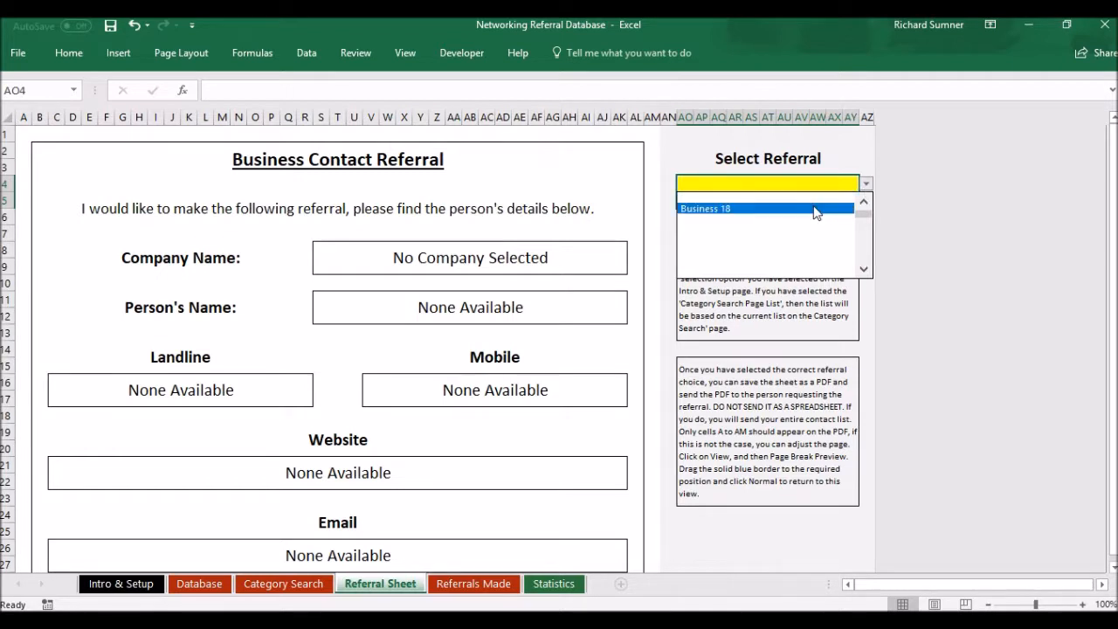
click(814, 209)
scroll(545, 271, down, 2)
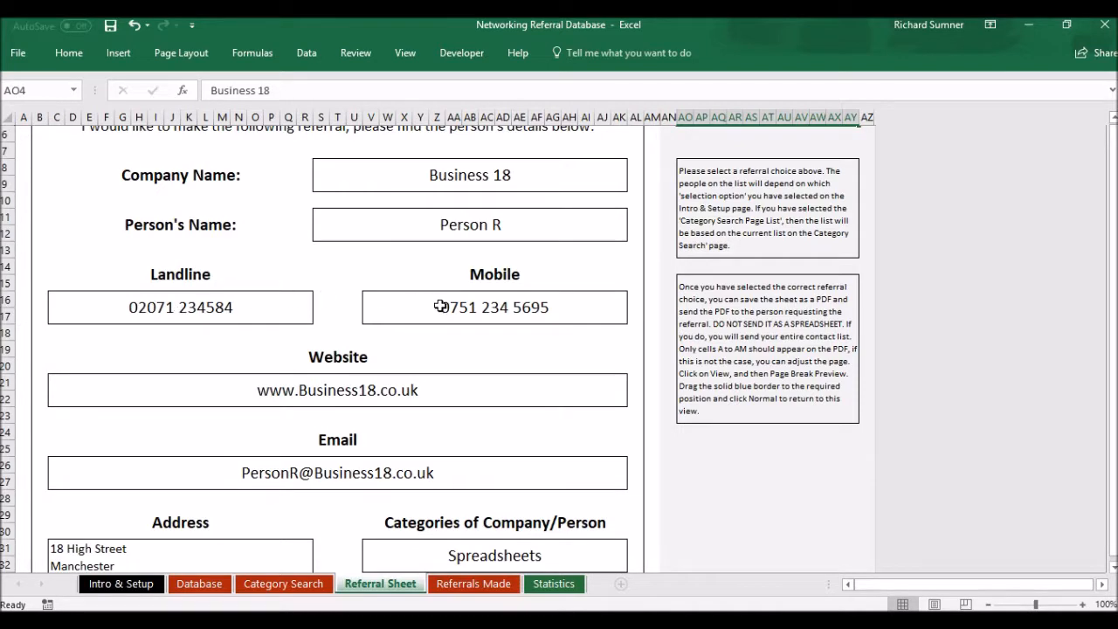
scroll(387, 438, down, 3)
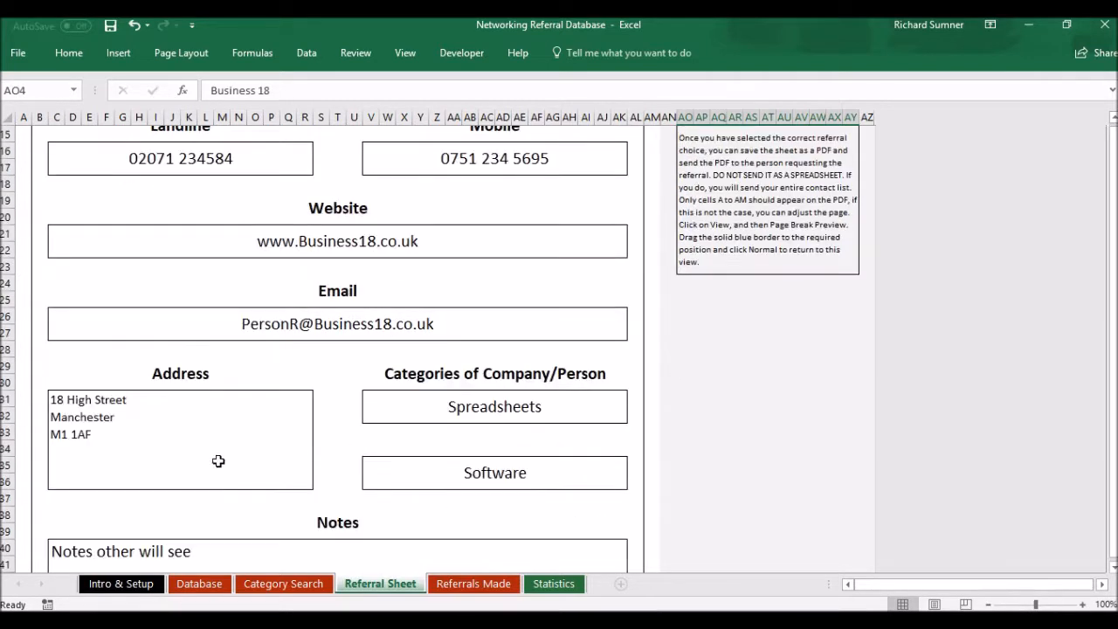
scroll(433, 421, down, 2)
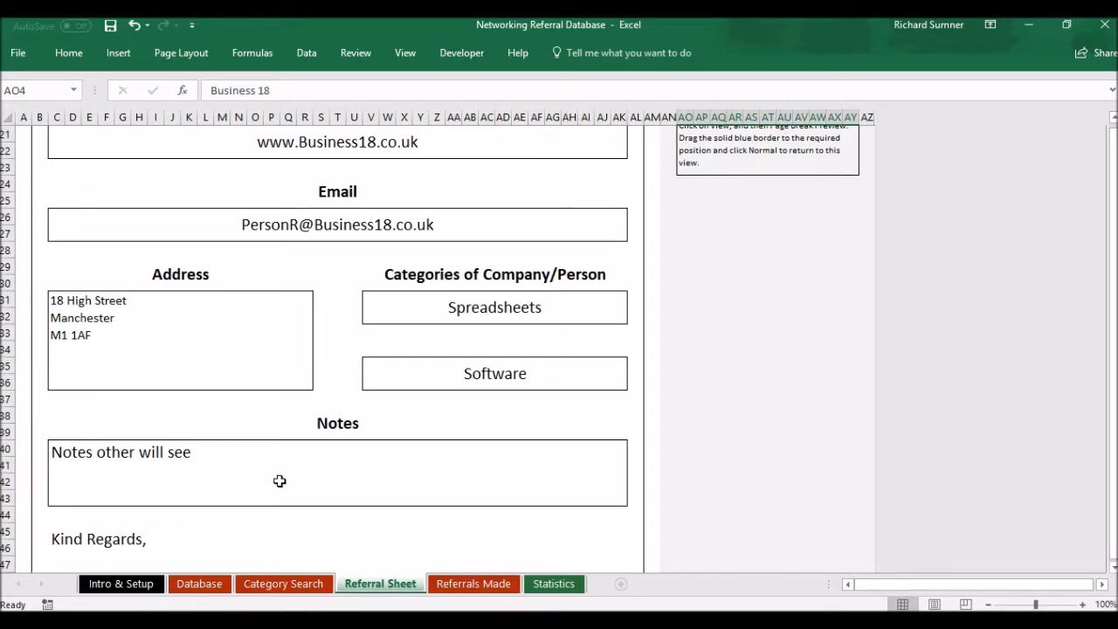
scroll(283, 495, down, 2)
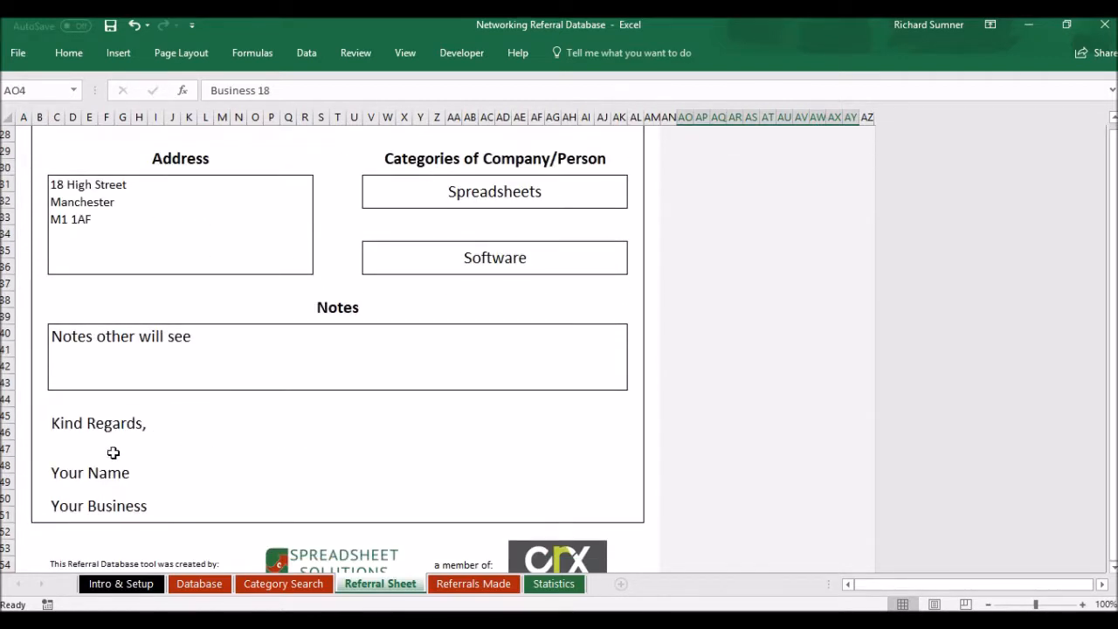
scroll(252, 479, up, 8)
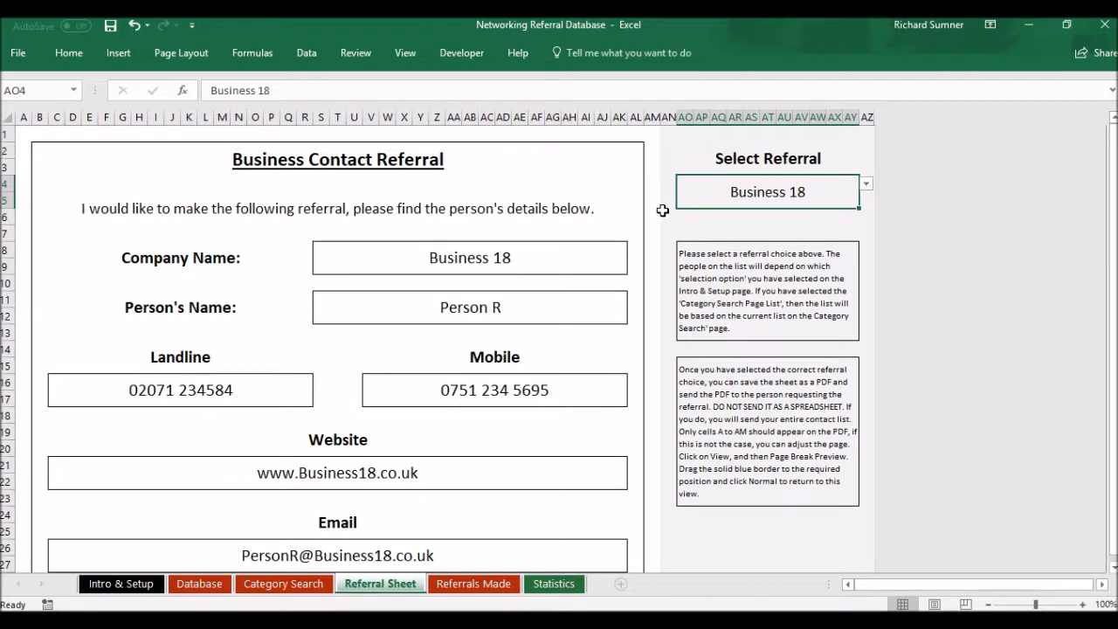
- Check the Referral Sheet's print boundary in Page Break Preview, then return to Normal view and look over the referral
click(403, 55)
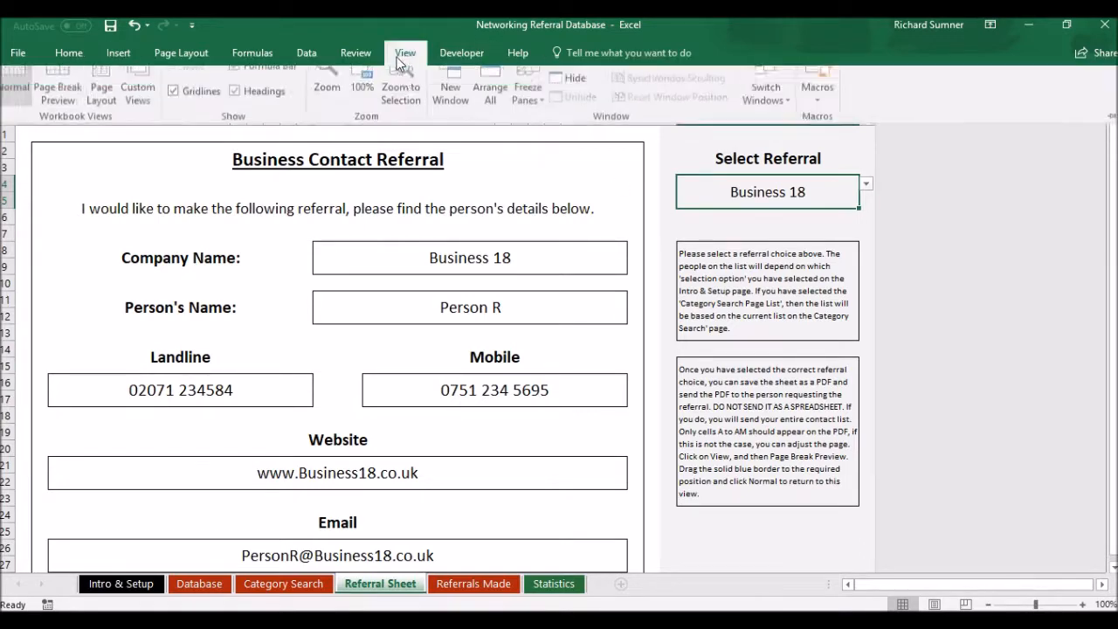
click(72, 108)
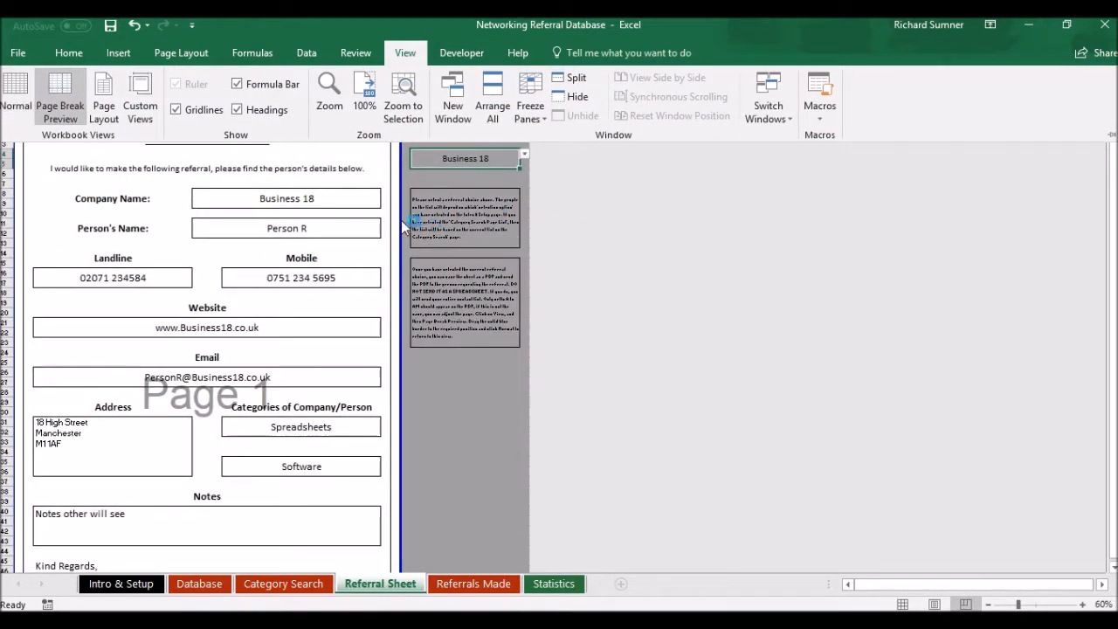
click(26, 106)
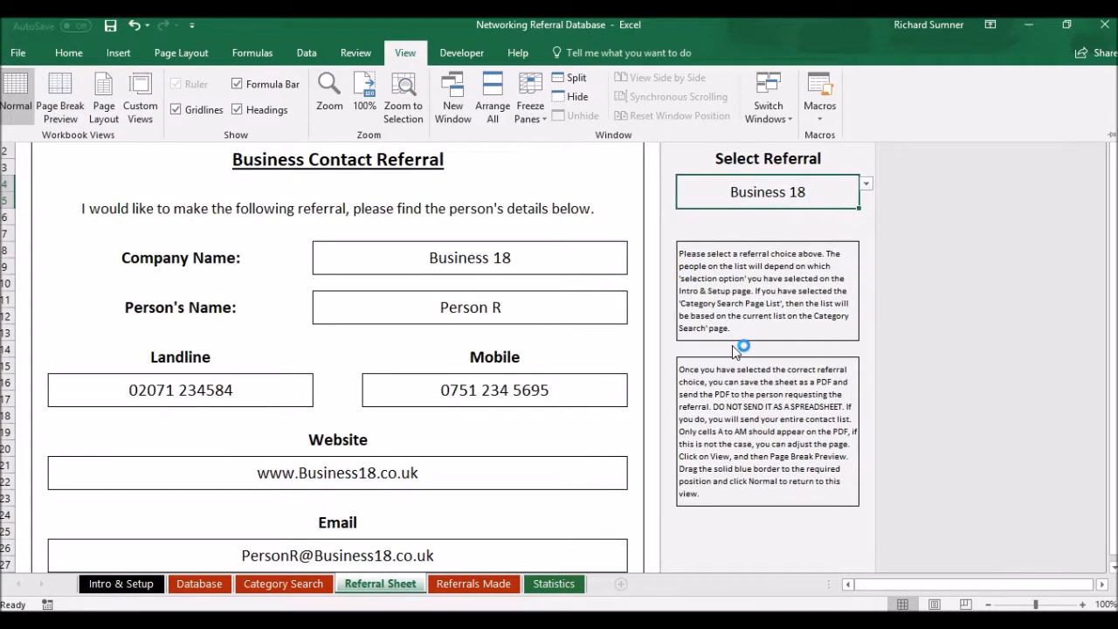
scroll(429, 337, down, 4)
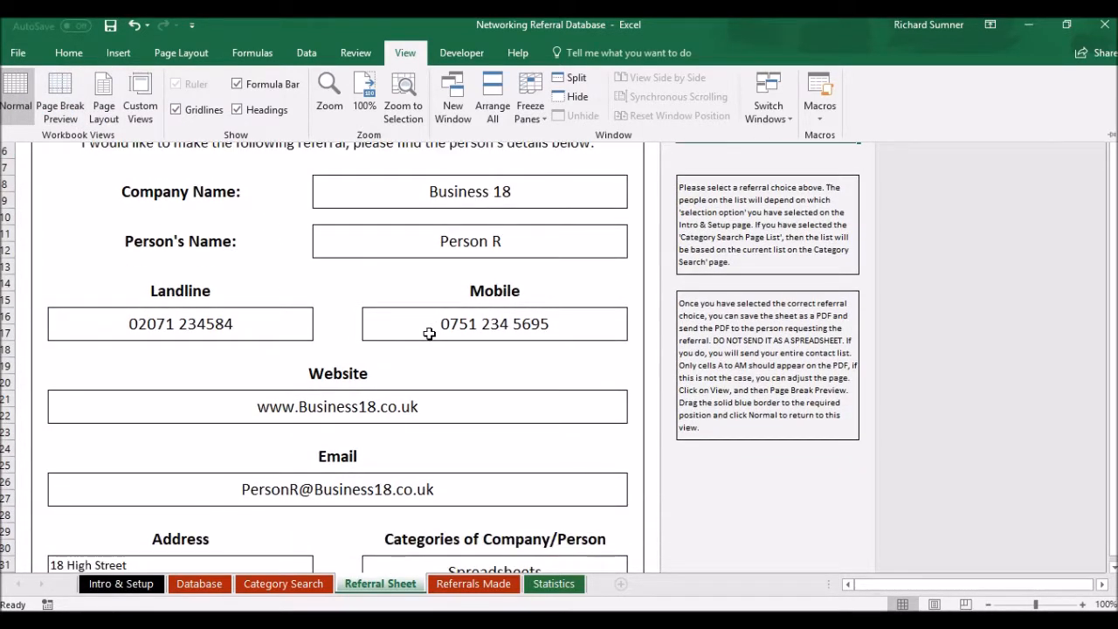
scroll(429, 334, down, 2)
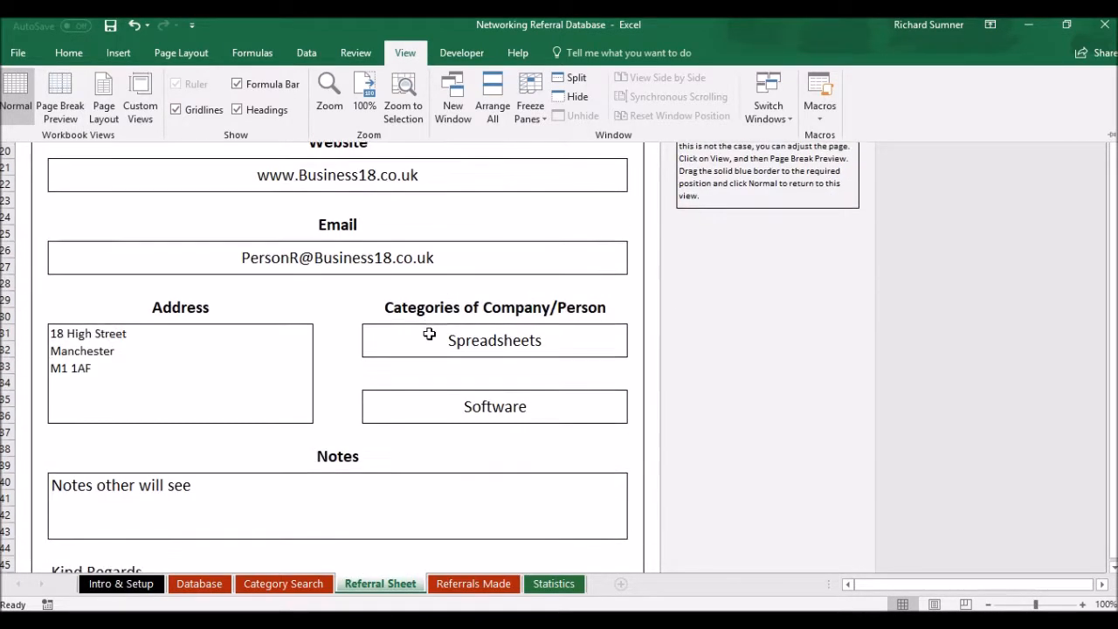
scroll(429, 333, up, 6)
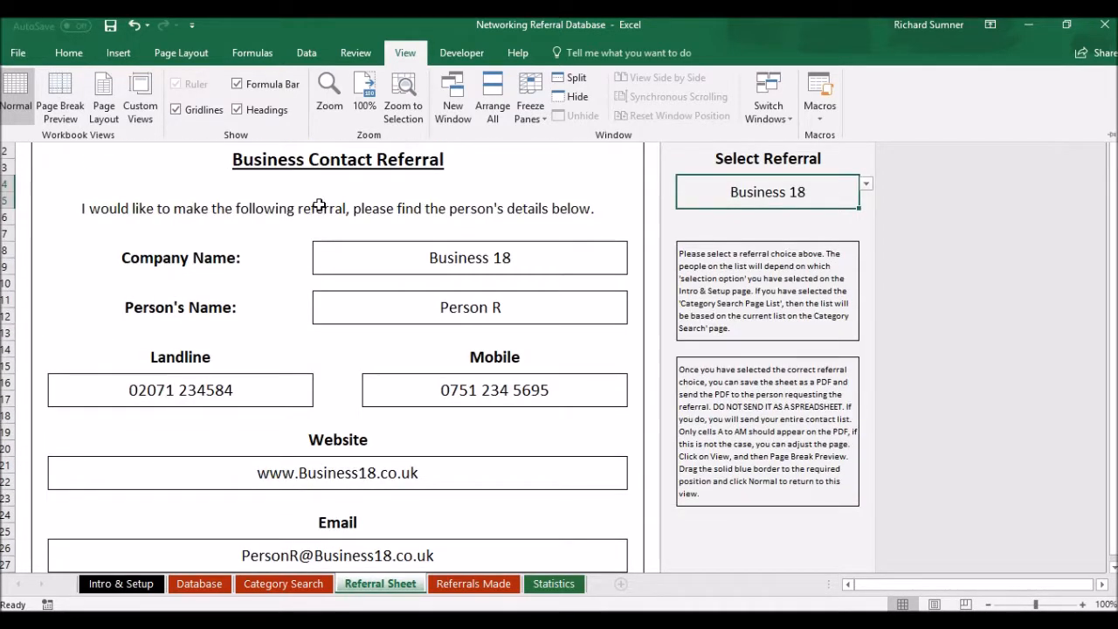
click(505, 183)
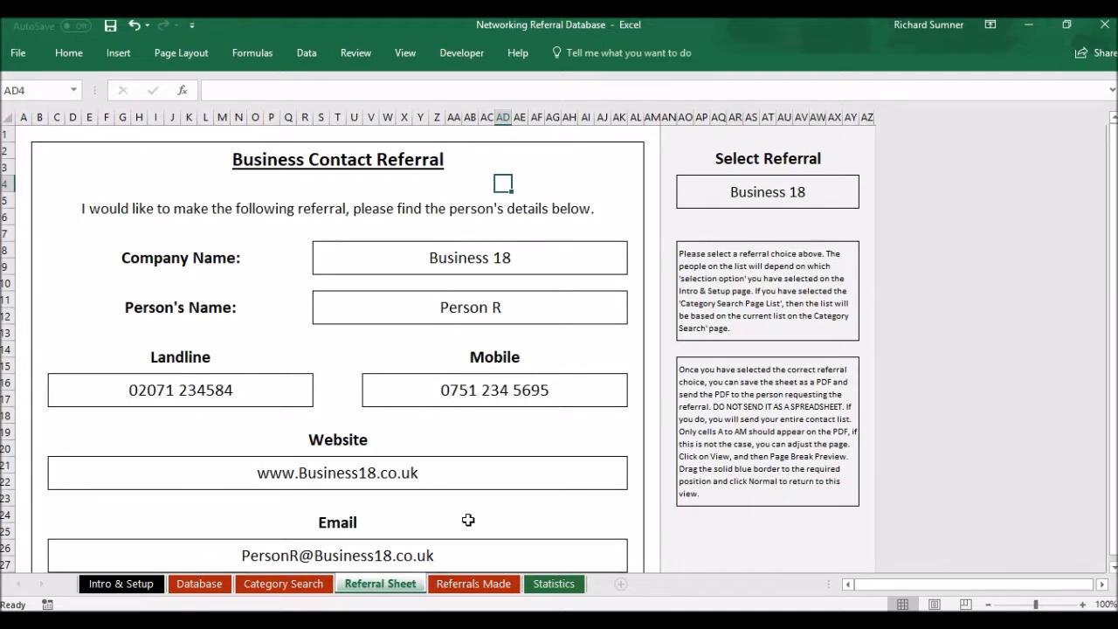
- On the Referrals Made sheet, enter 20 mar as the date of the first referral in cell B10
click(461, 591)
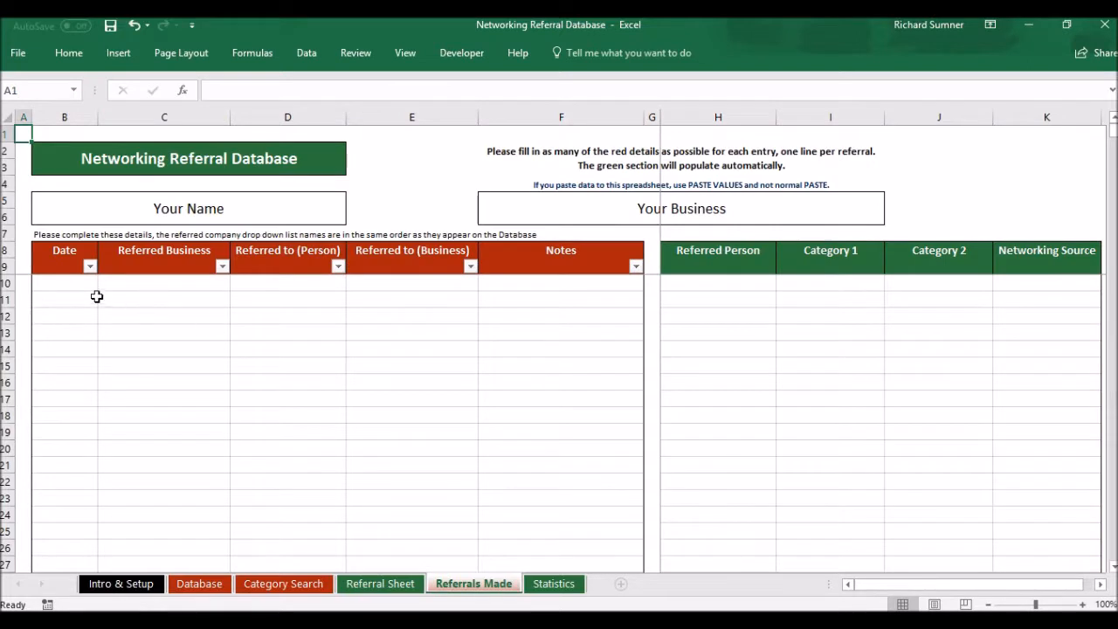
click(69, 284)
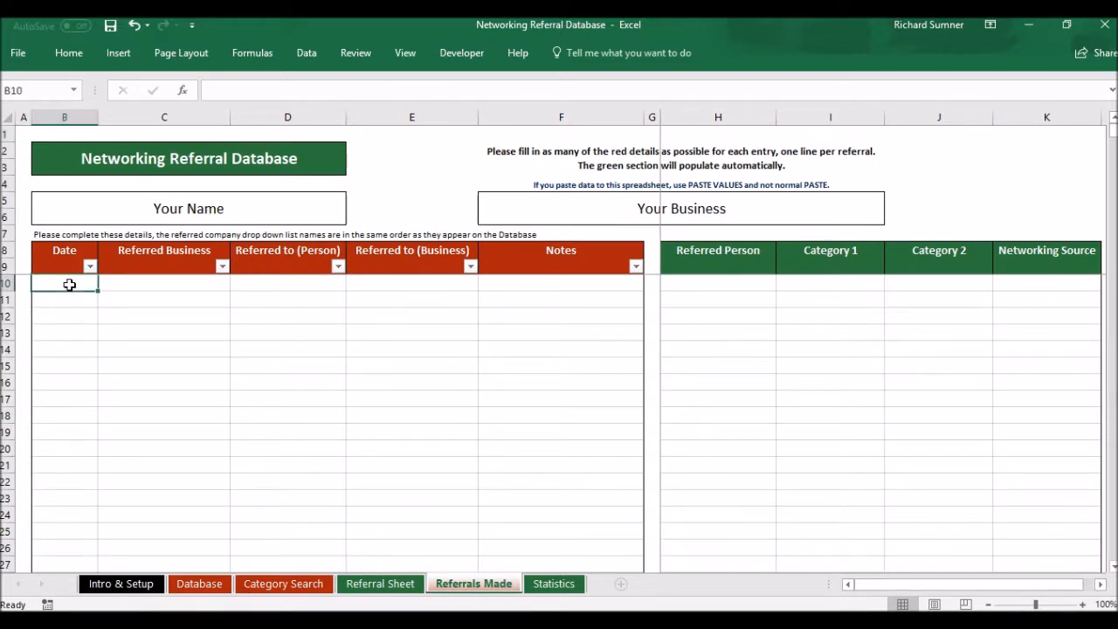
text(20 mar)
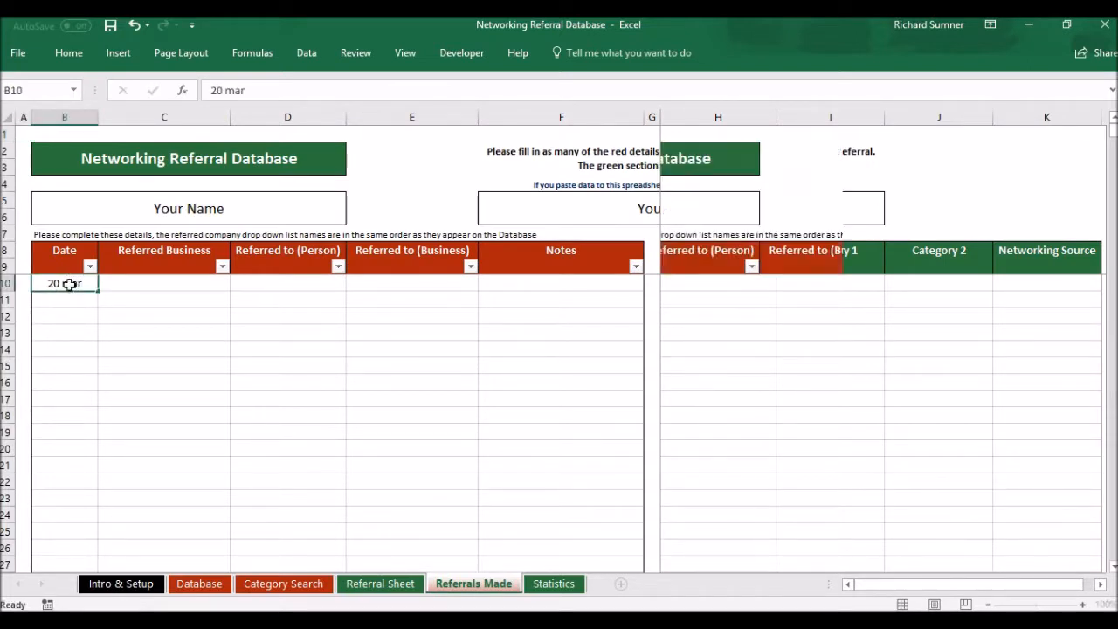
key(Return)
- Choose Business 18 as the Referred Business for the first referral in row 10
click(139, 285)
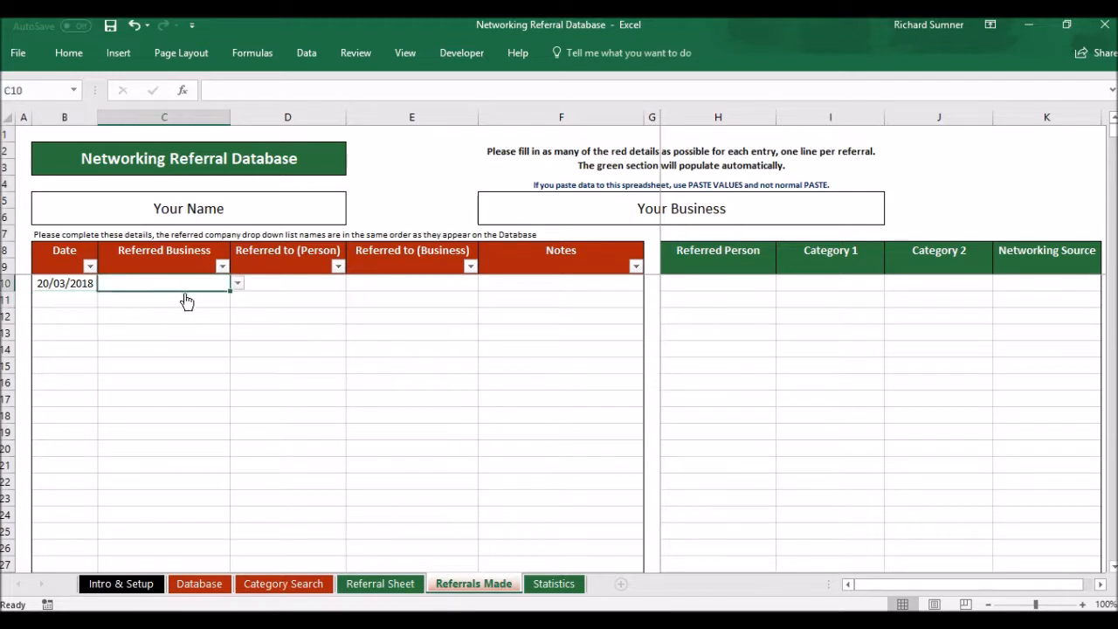
click(237, 283)
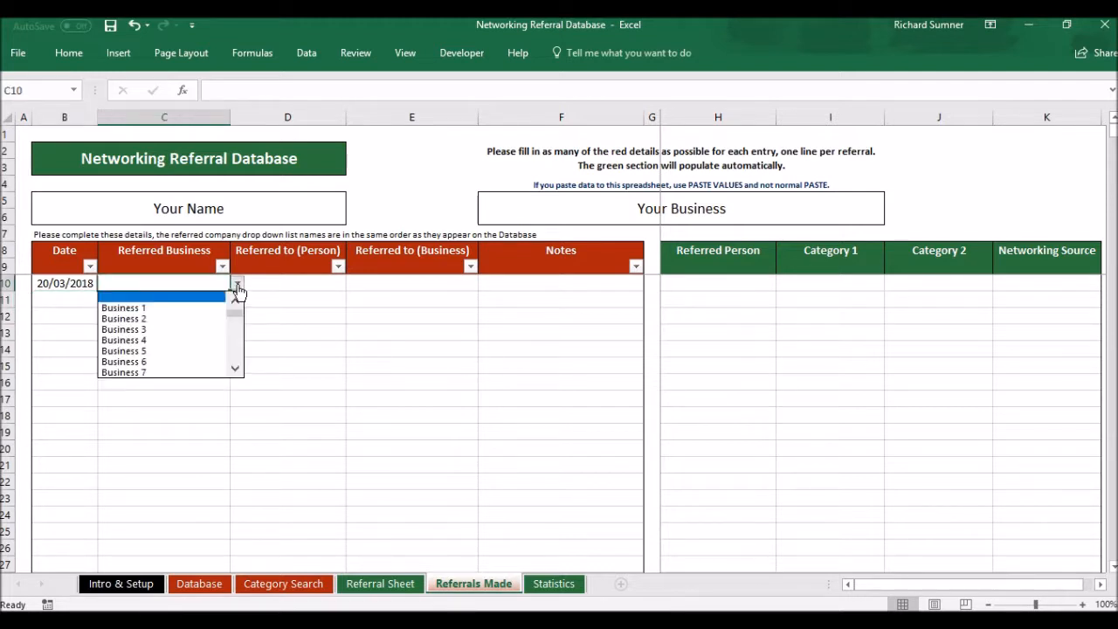
click(235, 369)
click(236, 370)
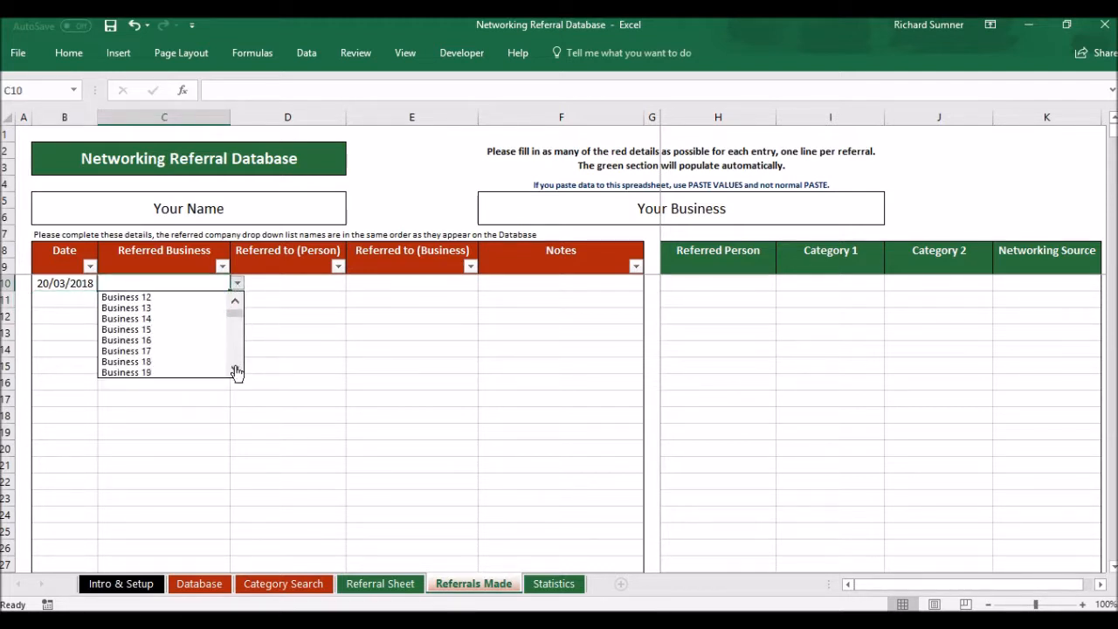
click(205, 362)
- Fill in the Referred to person's name and the business Bob's Buildings in row 10, leaving Notes blank
click(278, 284)
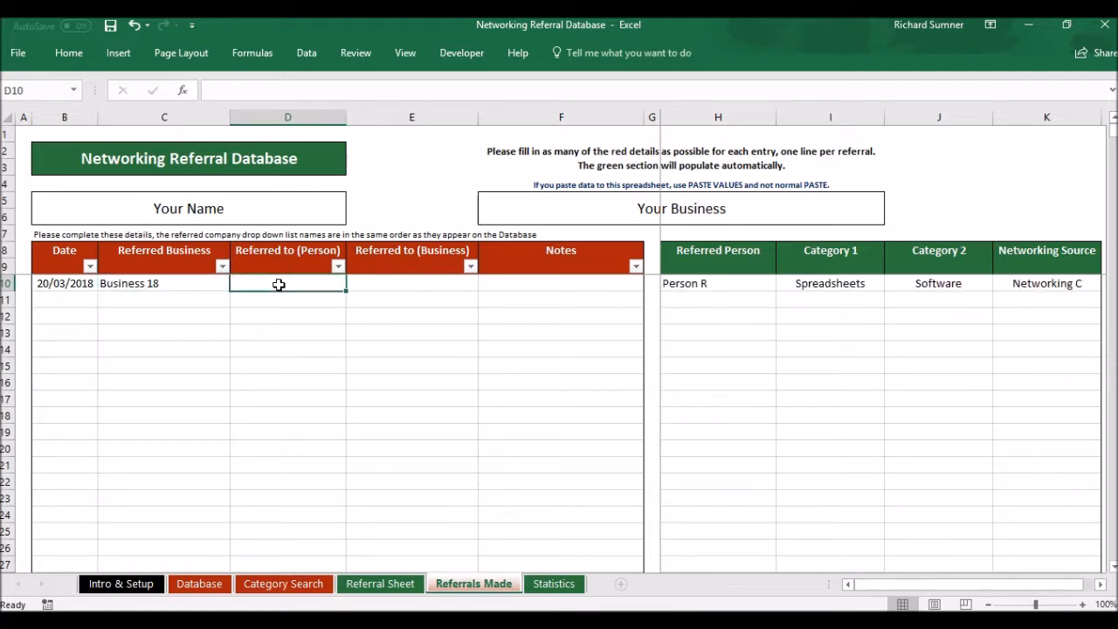
text(Bob the Builder)
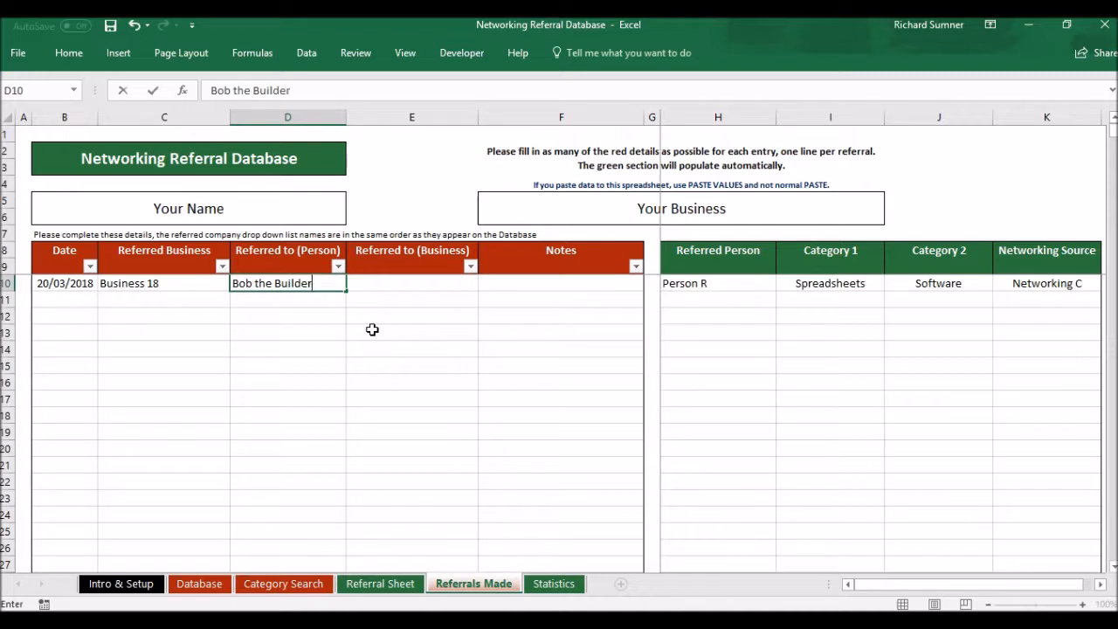
key(Return)
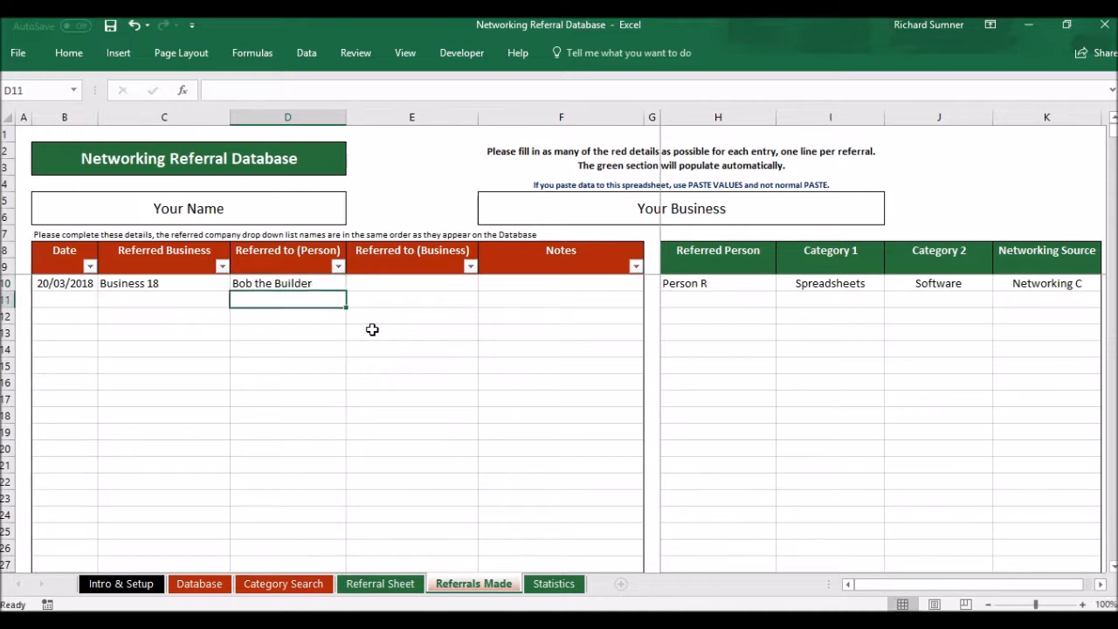
click(407, 289)
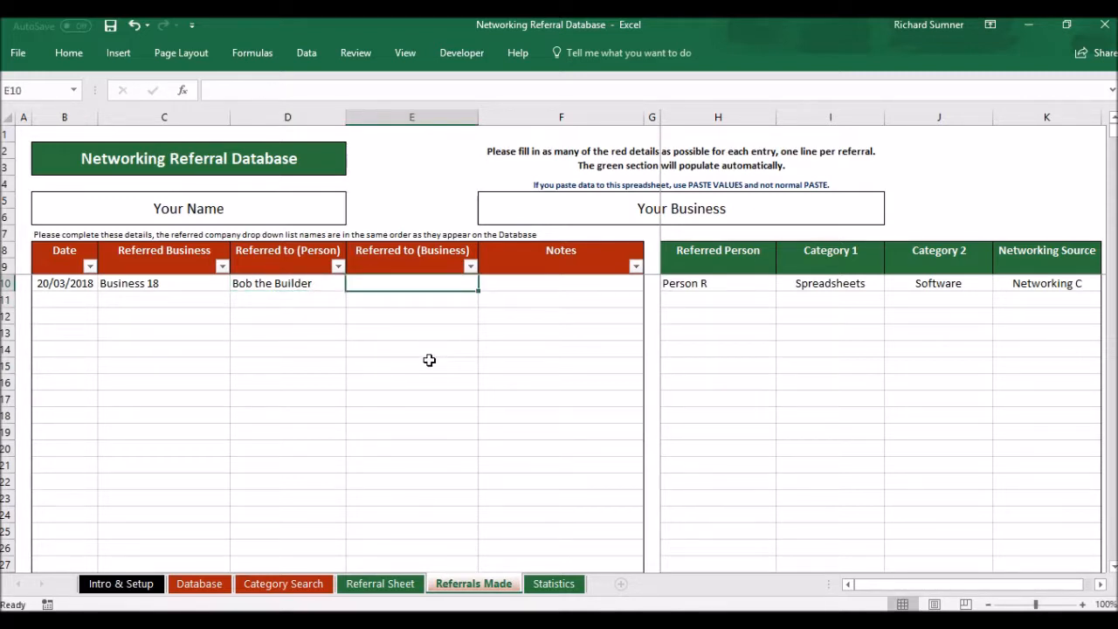
text(Bob's Buil)
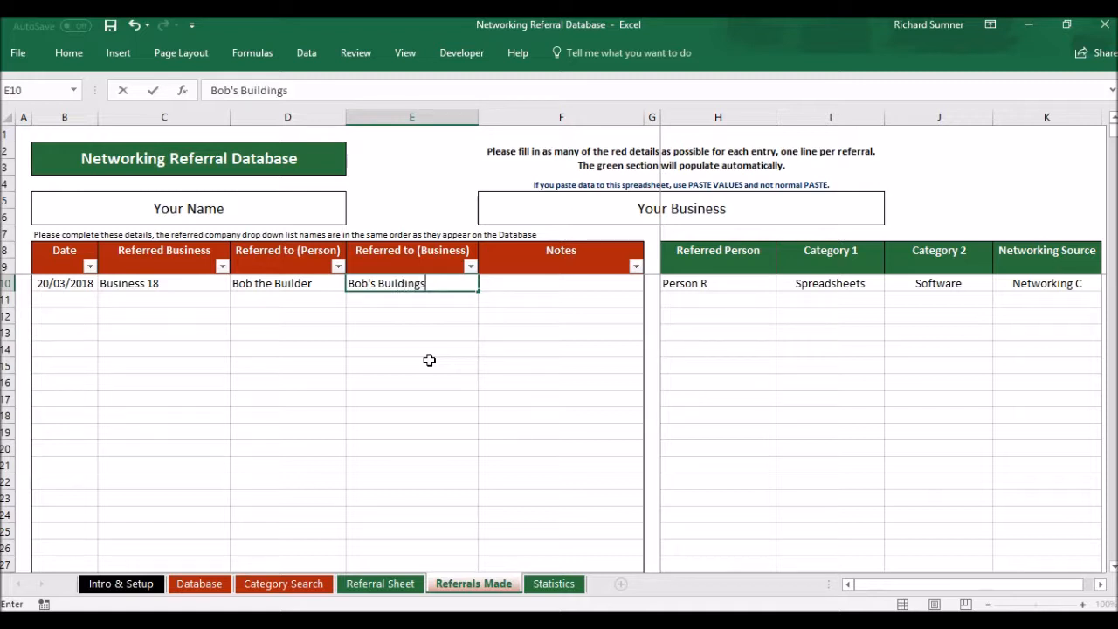
text(dings)
key(Return)
click(546, 287)
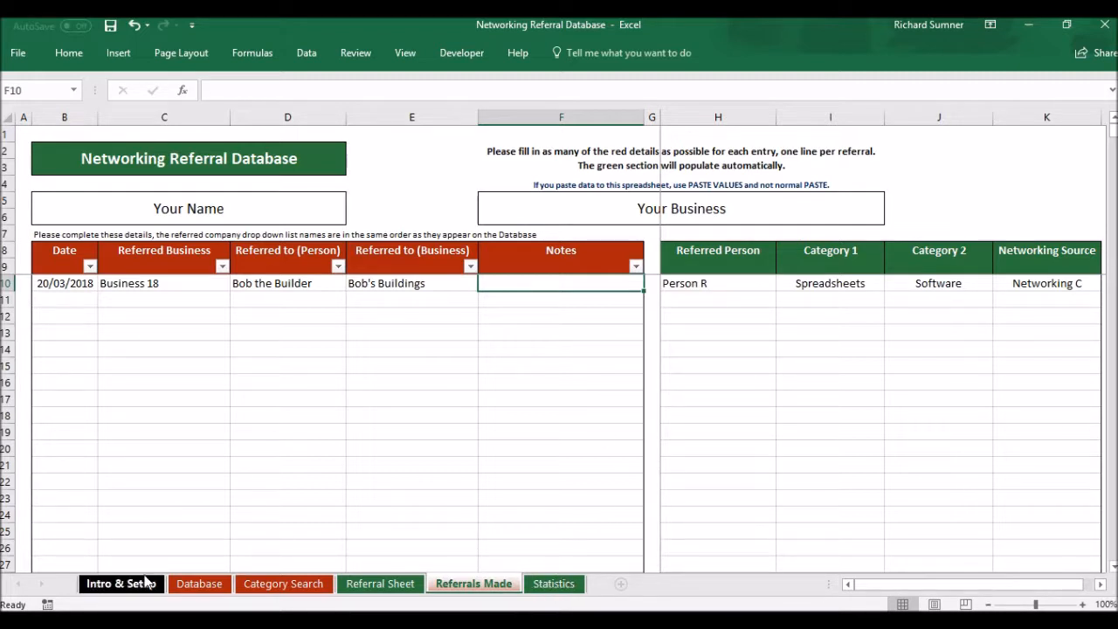
- On the Statistics sheet, examine the contact totals, networking sources, most represented categories, available data and database usage capacity
click(556, 584)
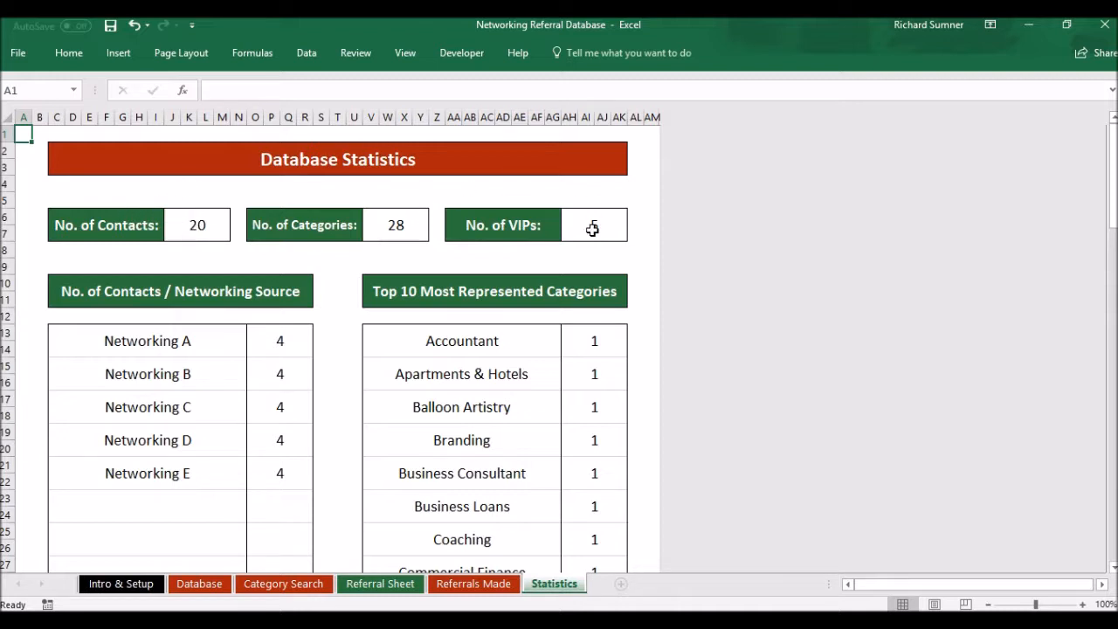
scroll(406, 329, down, 2)
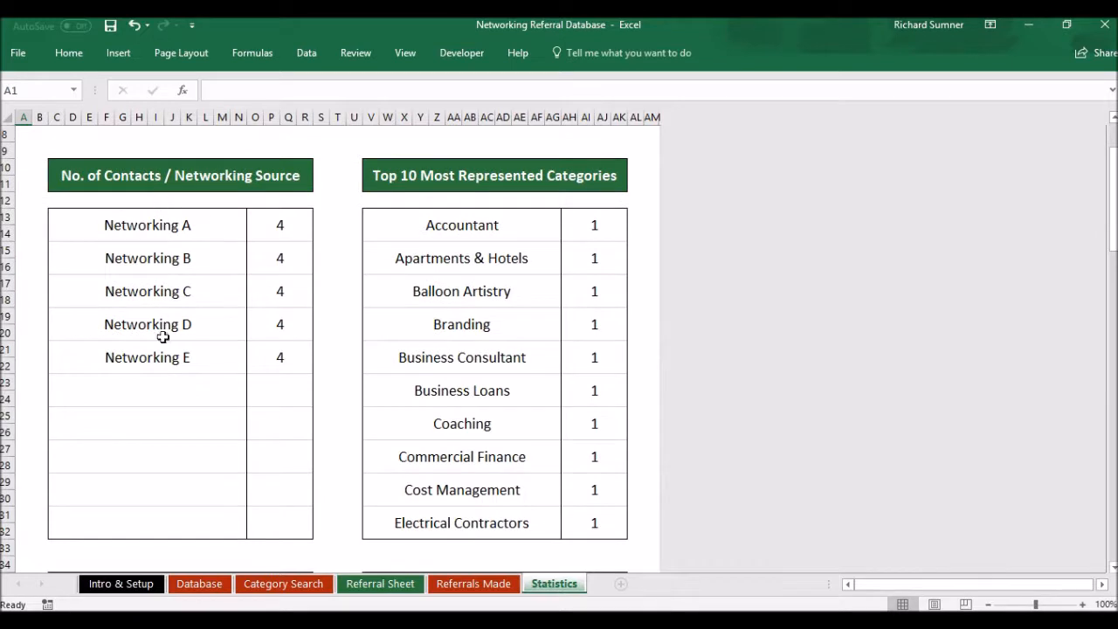
scroll(279, 361, down, 1)
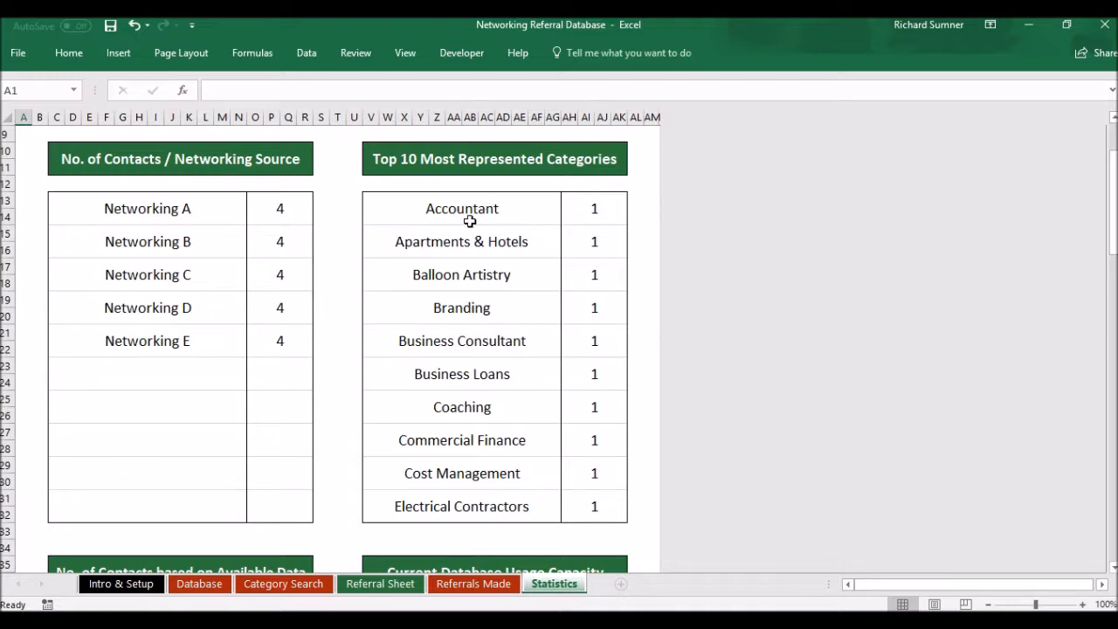
scroll(459, 352, down, 1)
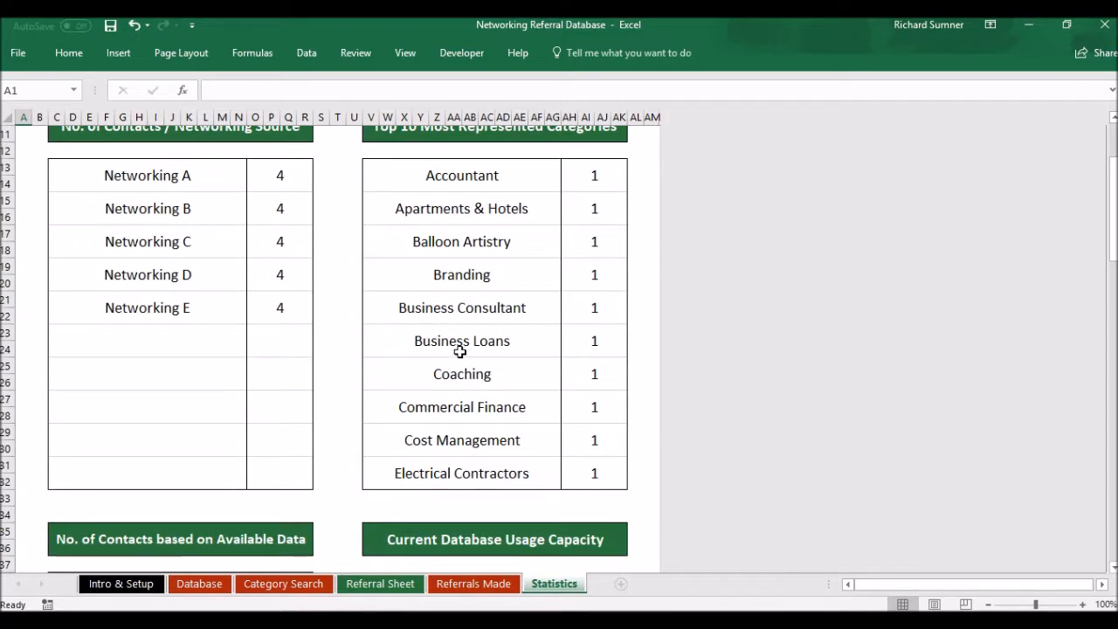
scroll(460, 351, down, 5)
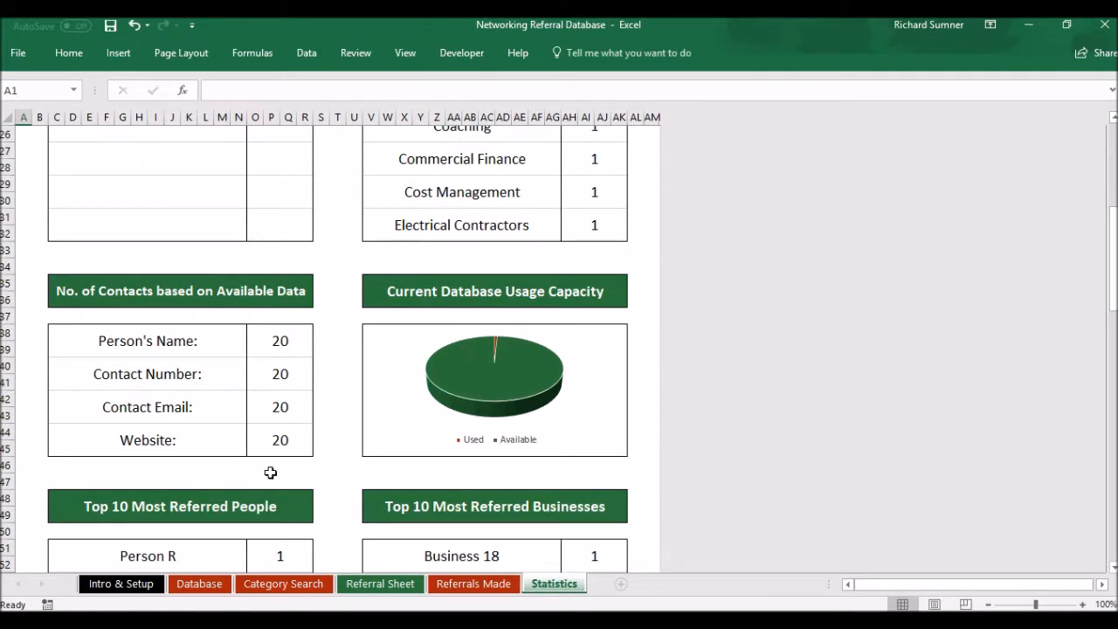
scroll(271, 473, down, 1)
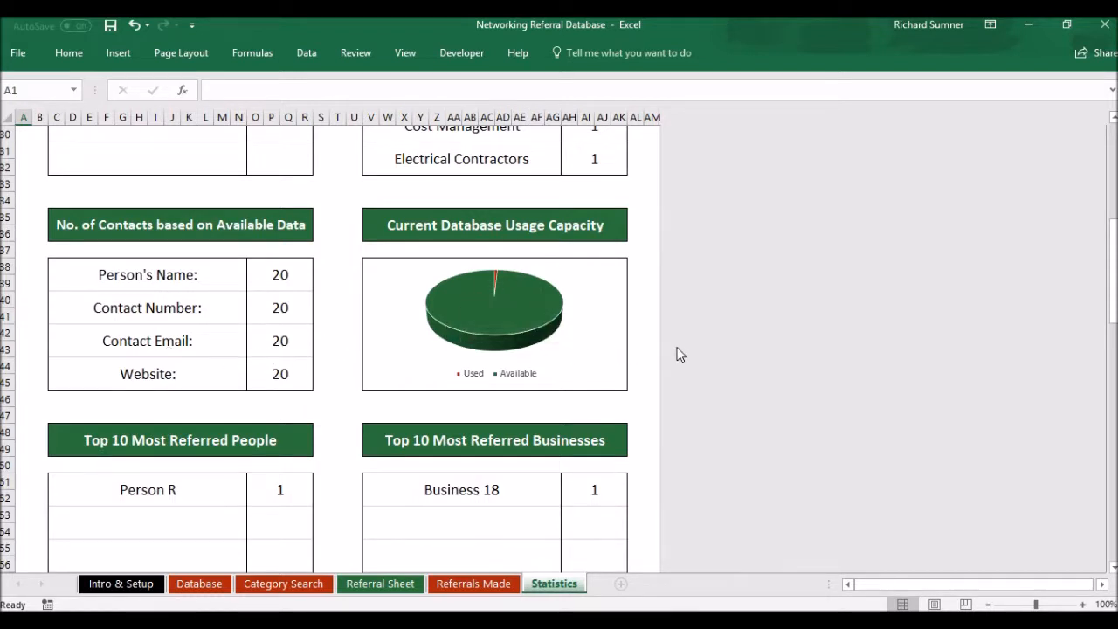
scroll(680, 354, down, 1)
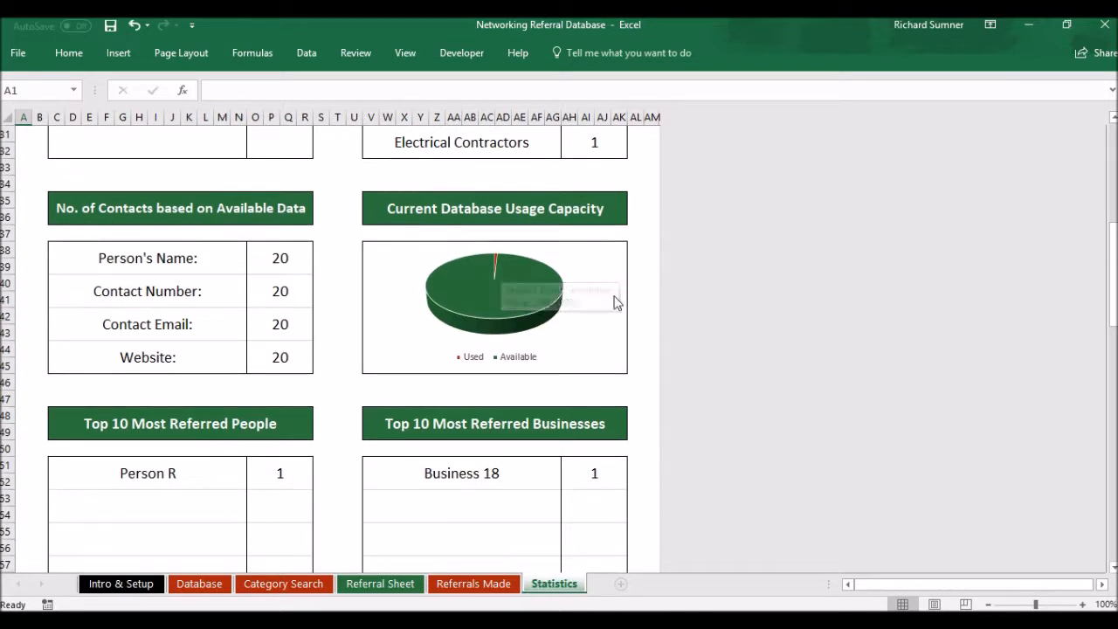
- Review the Statistics sheet's most referred people and businesses, monthly referrals by source chart, and most referred sources and categories
scroll(657, 305, down, 3)
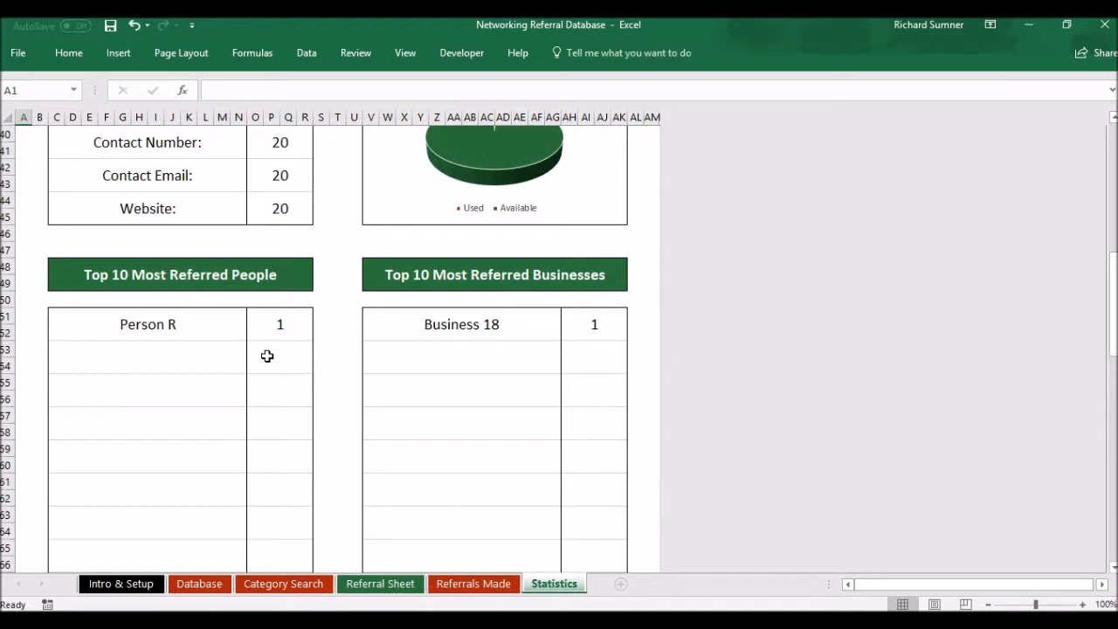
scroll(268, 356, down, 1)
scroll(268, 356, down, 6)
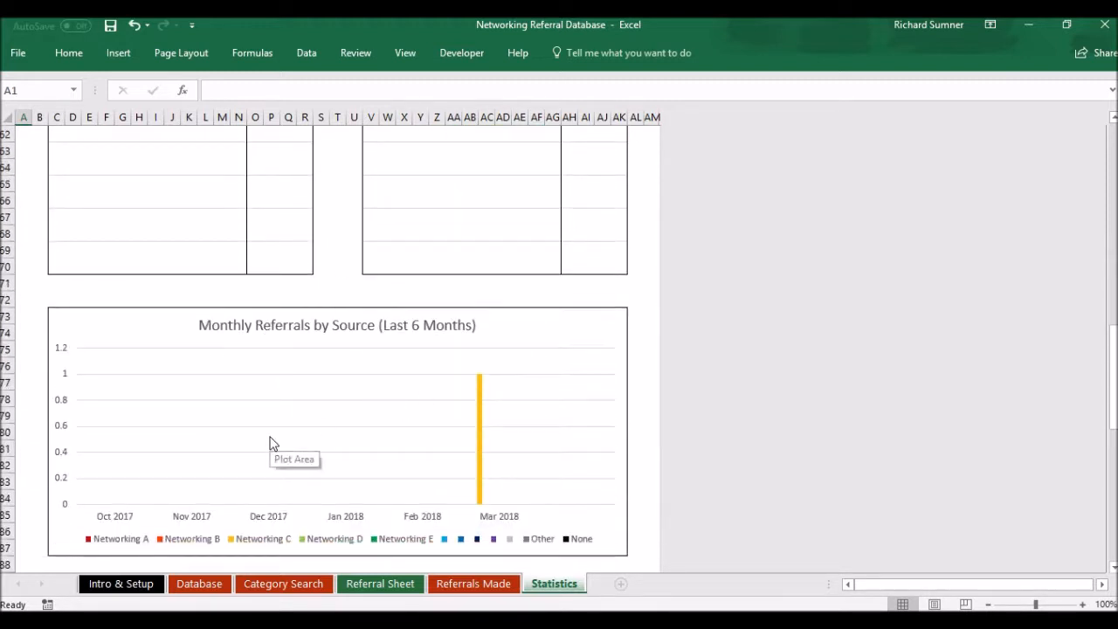
scroll(262, 444, down, 1)
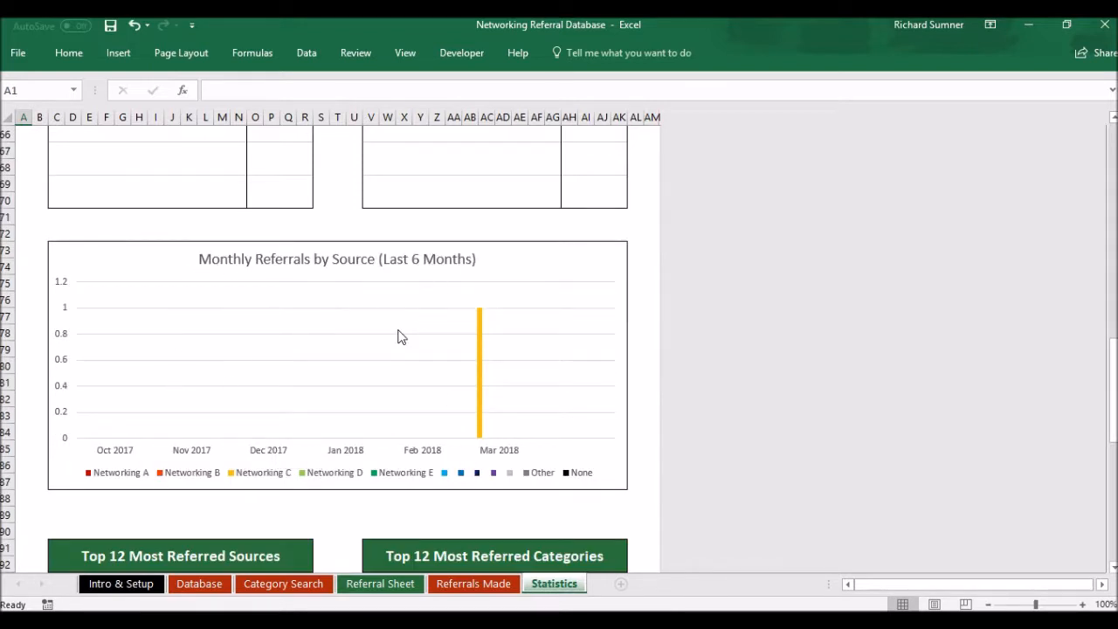
scroll(246, 395, down, 4)
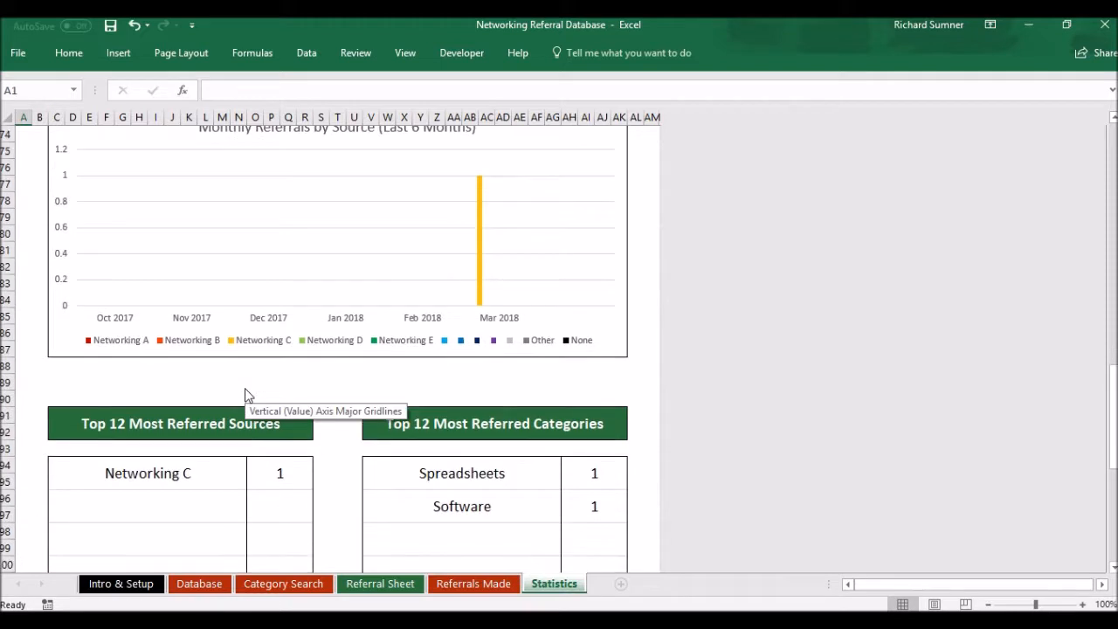
scroll(247, 396, down, 1)
scroll(247, 396, down, 1)
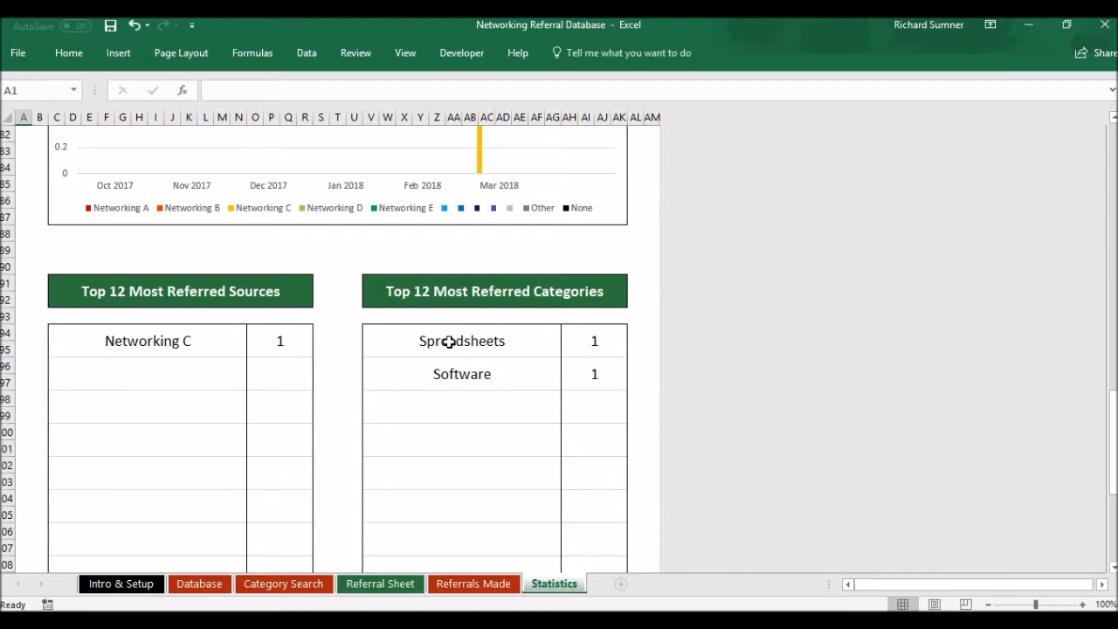
scroll(449, 342, down, 6)
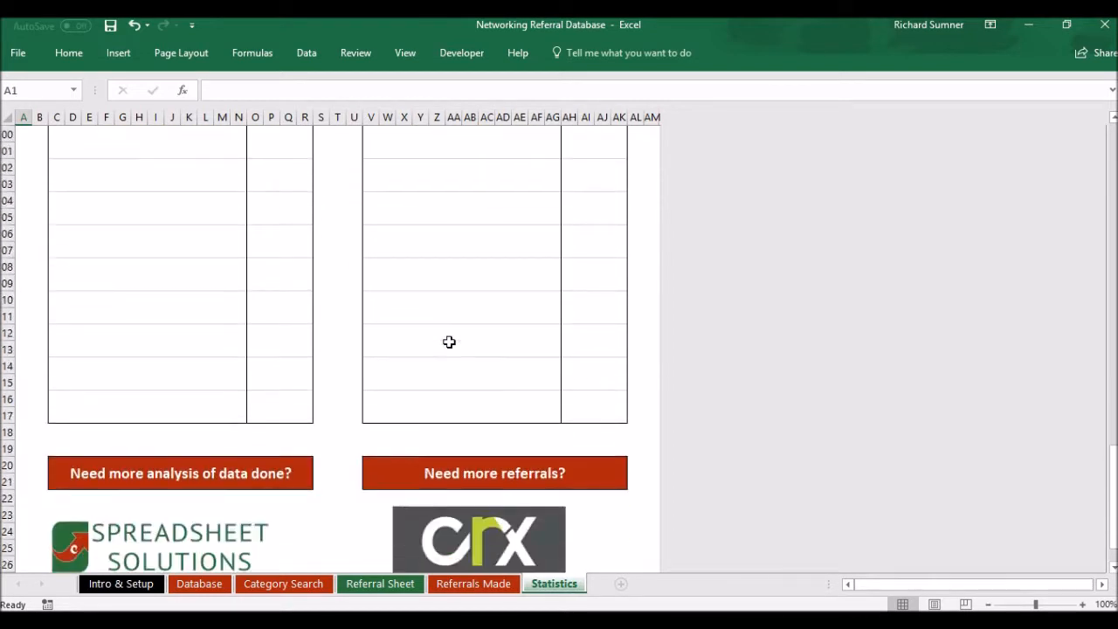
scroll(449, 341, down, 1)
scroll(449, 341, up, 20)
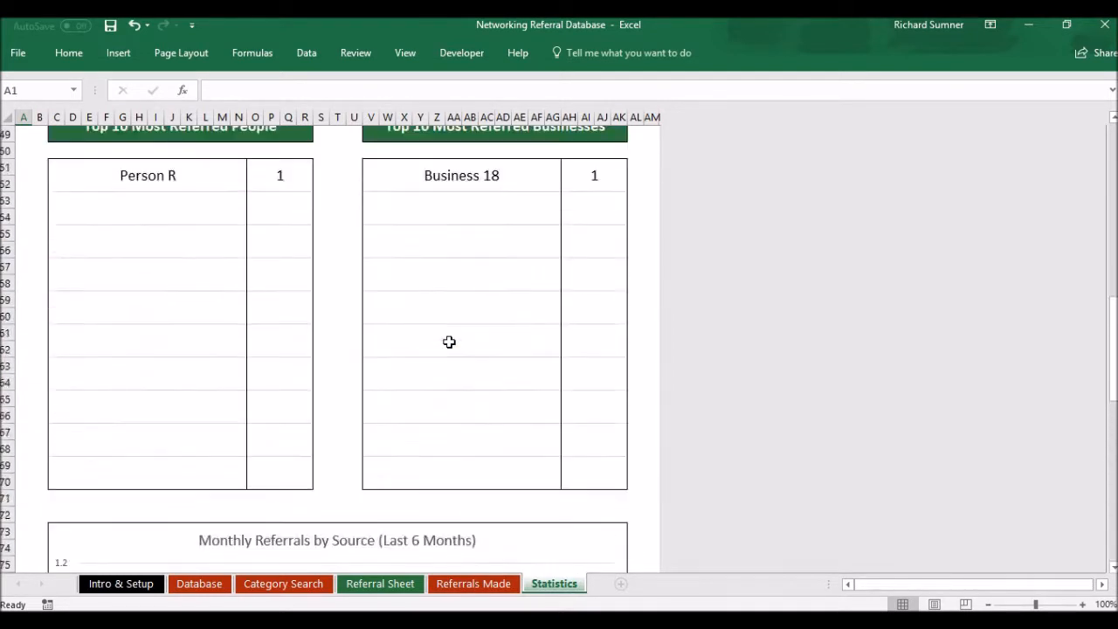
scroll(449, 342, up, 6)
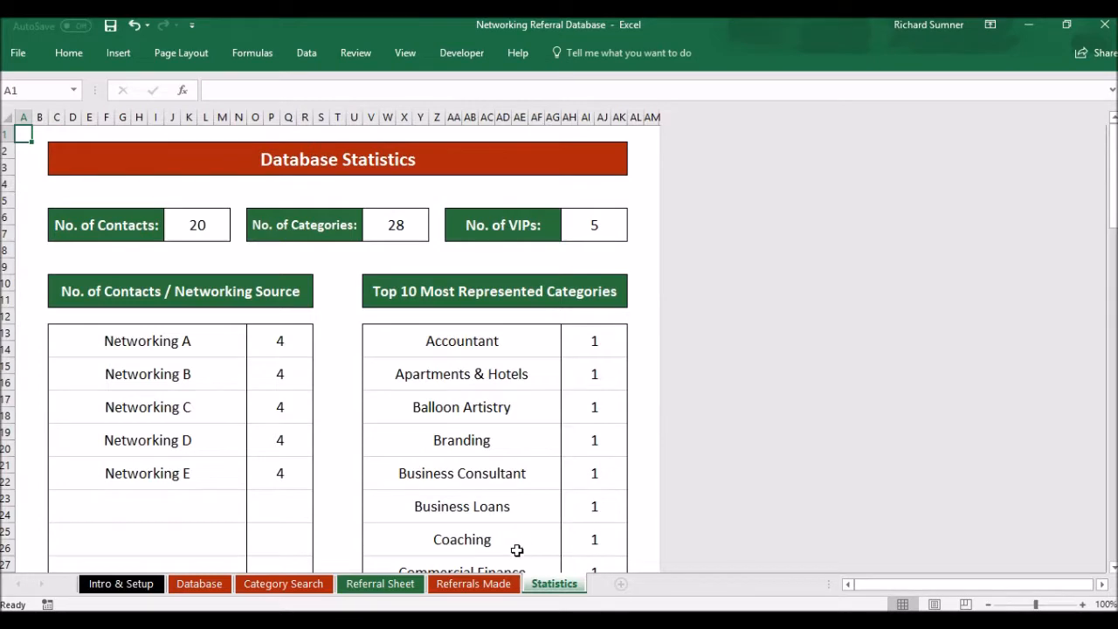
- Revisit the workbook's sheets from Referrals Made back to Intro & Setup, and select cell A1 there
click(475, 584)
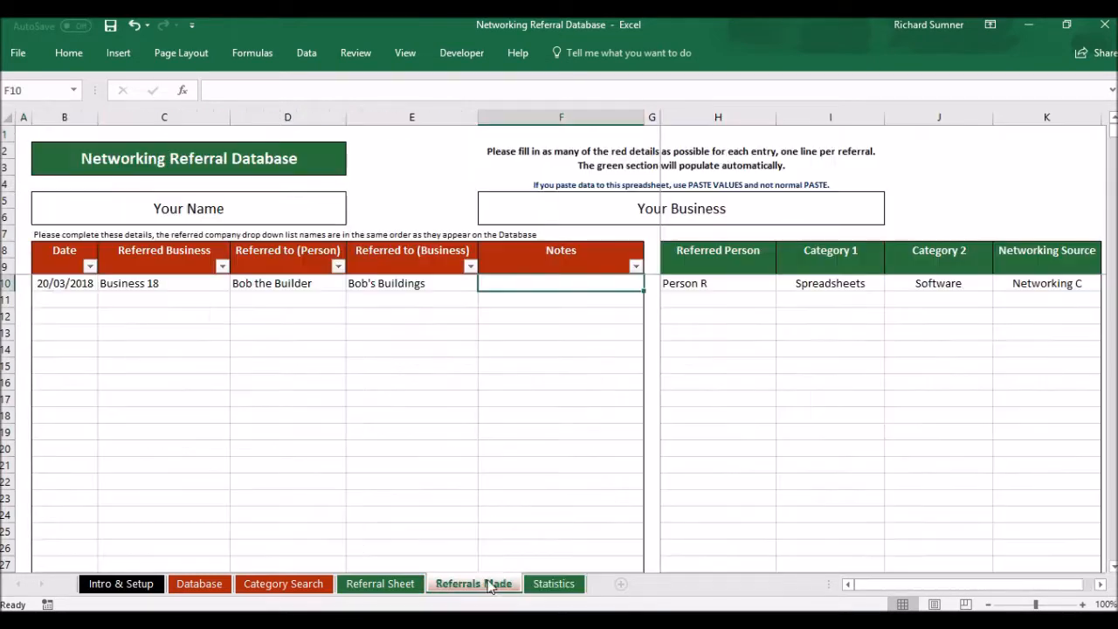
click(389, 587)
click(299, 587)
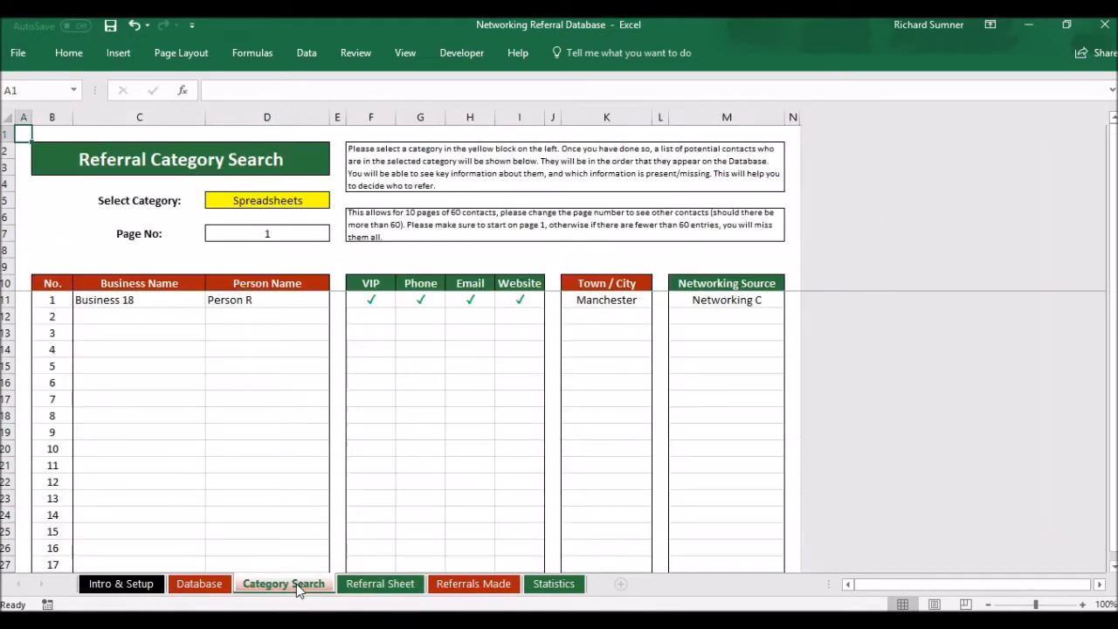
click(201, 585)
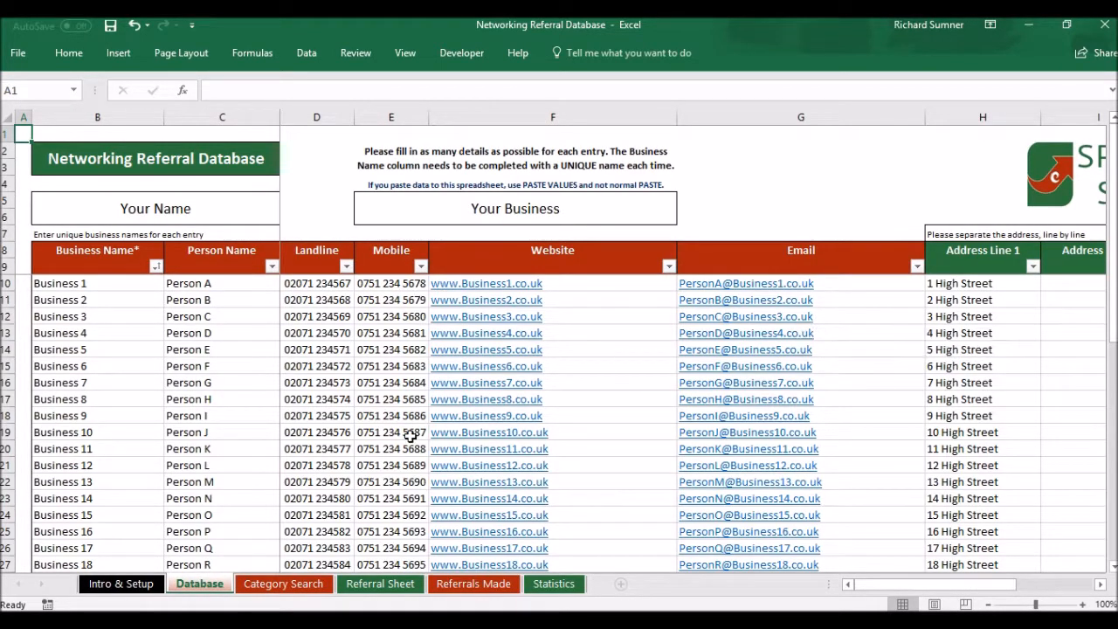
click(131, 584)
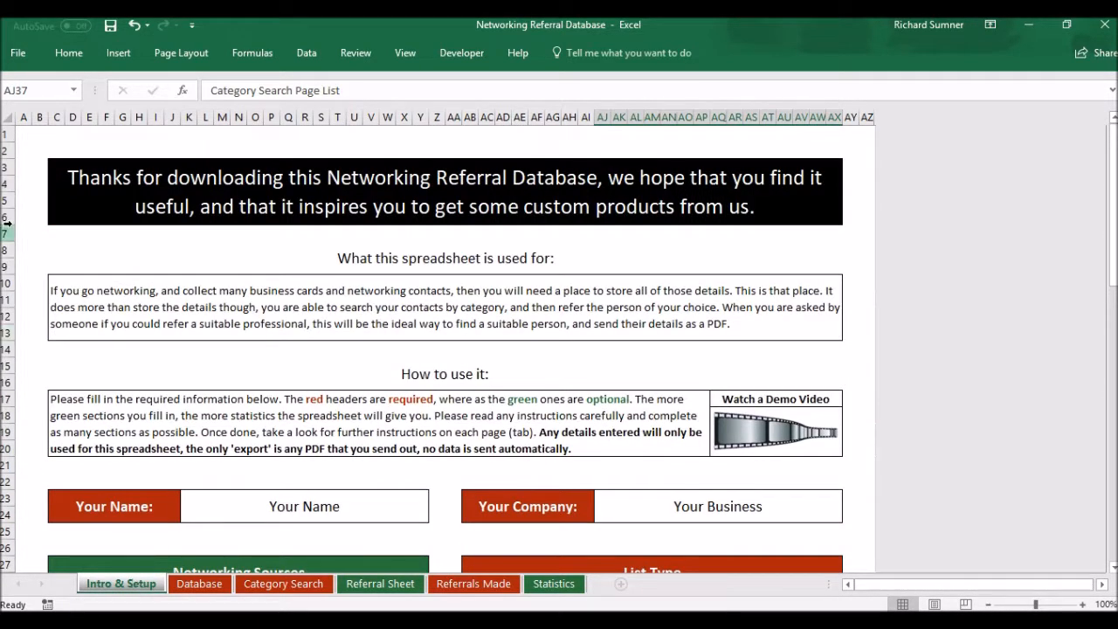
click(25, 135)
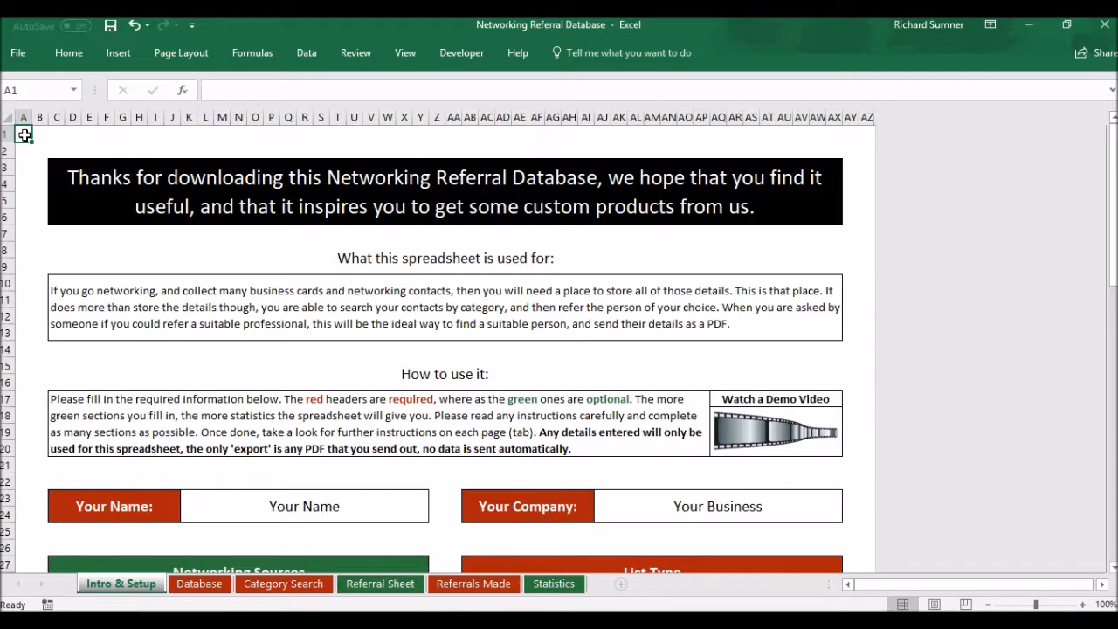